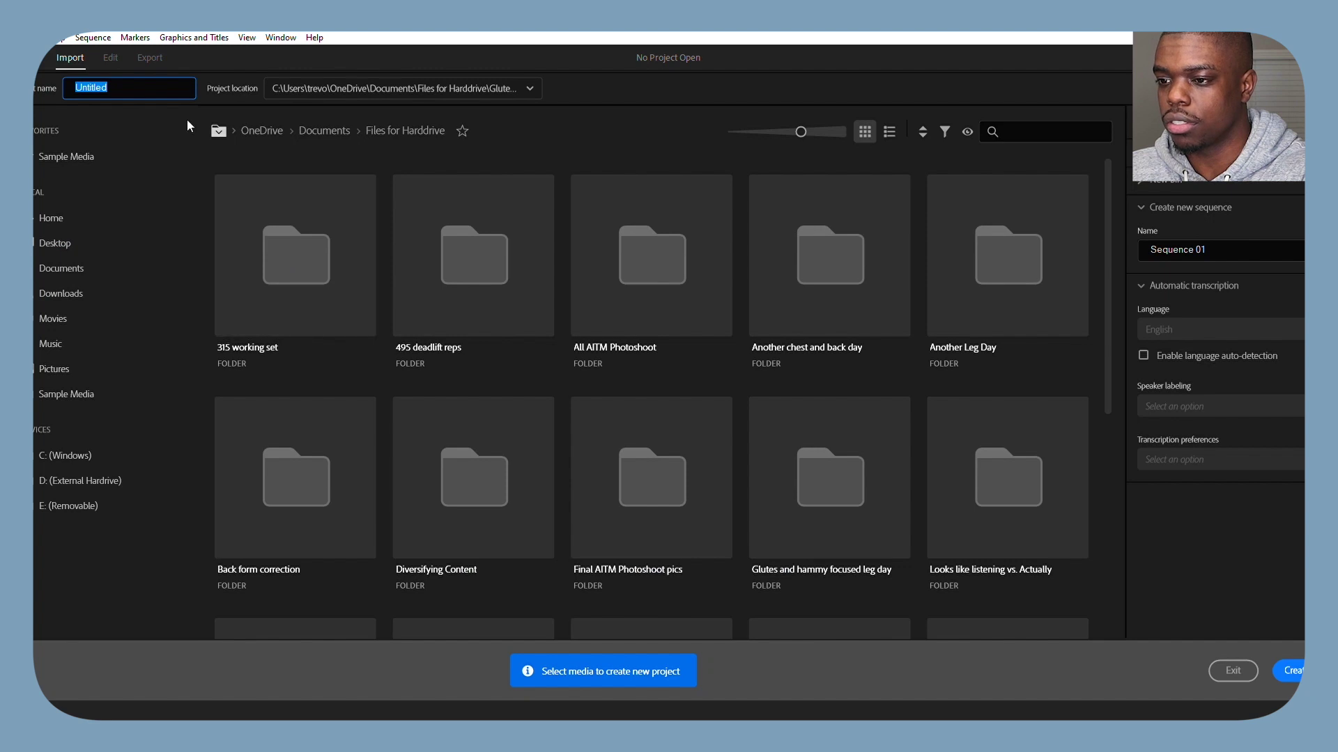
- Name the new project 'Transition Example'
{"action": "type", "text": "Tras"}
{"action": "key", "text": "BackSpace"}
{"action": "type", "text": "n"}
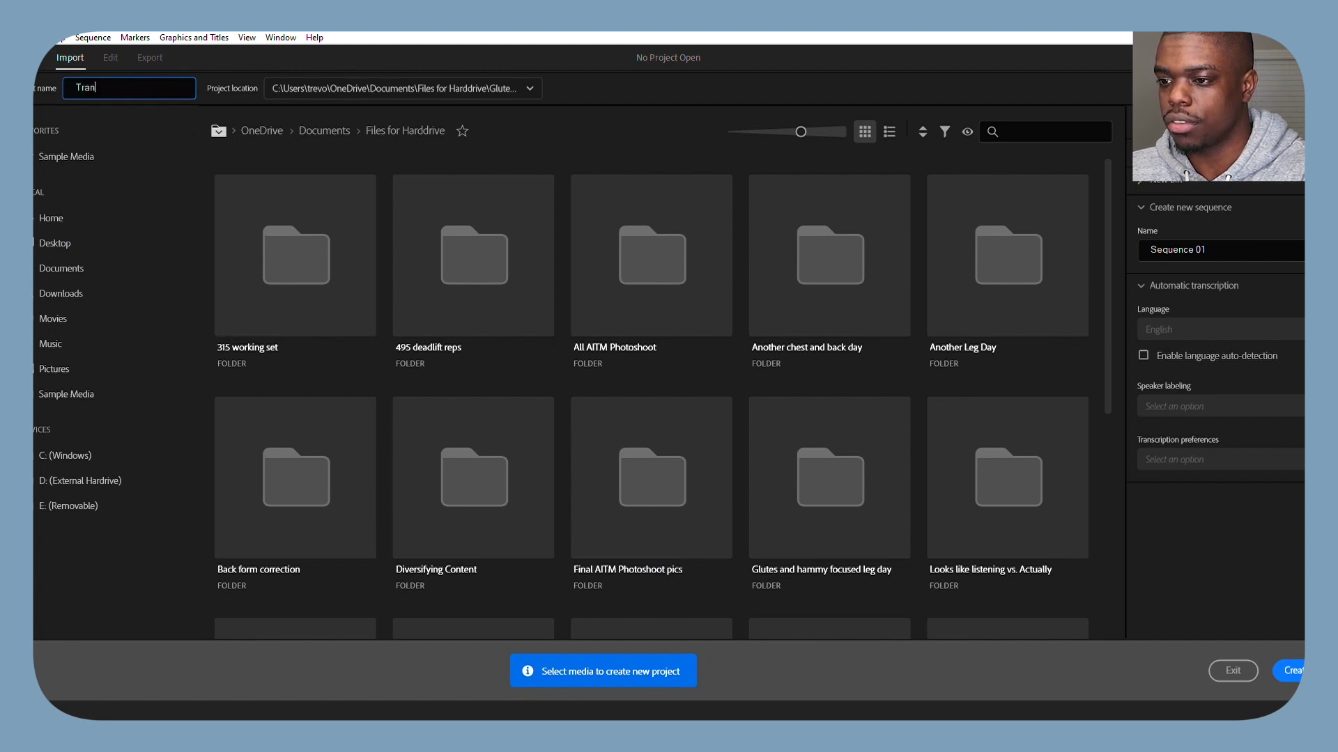
{"action": "type", "text": "sition Example"}
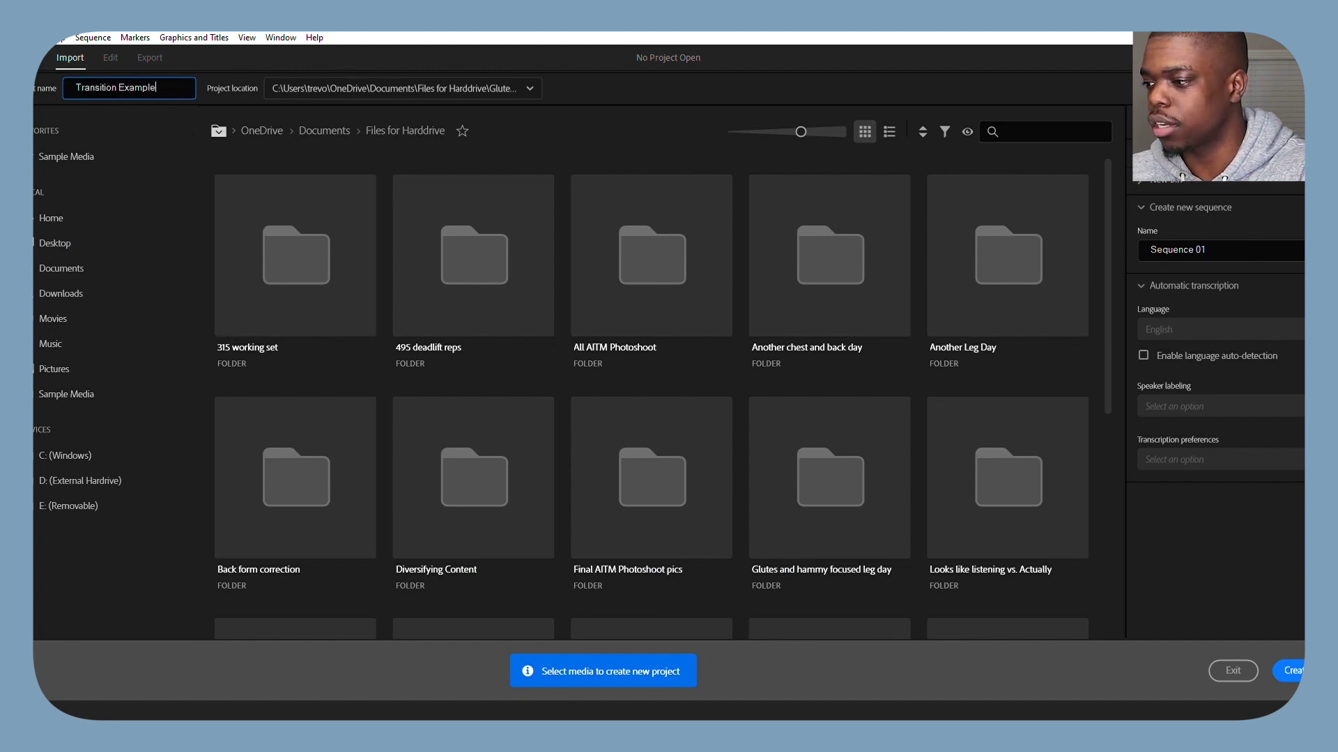
{"action": "key", "text": "Return"}
{"action": "key", "text": "ctrl+c"}
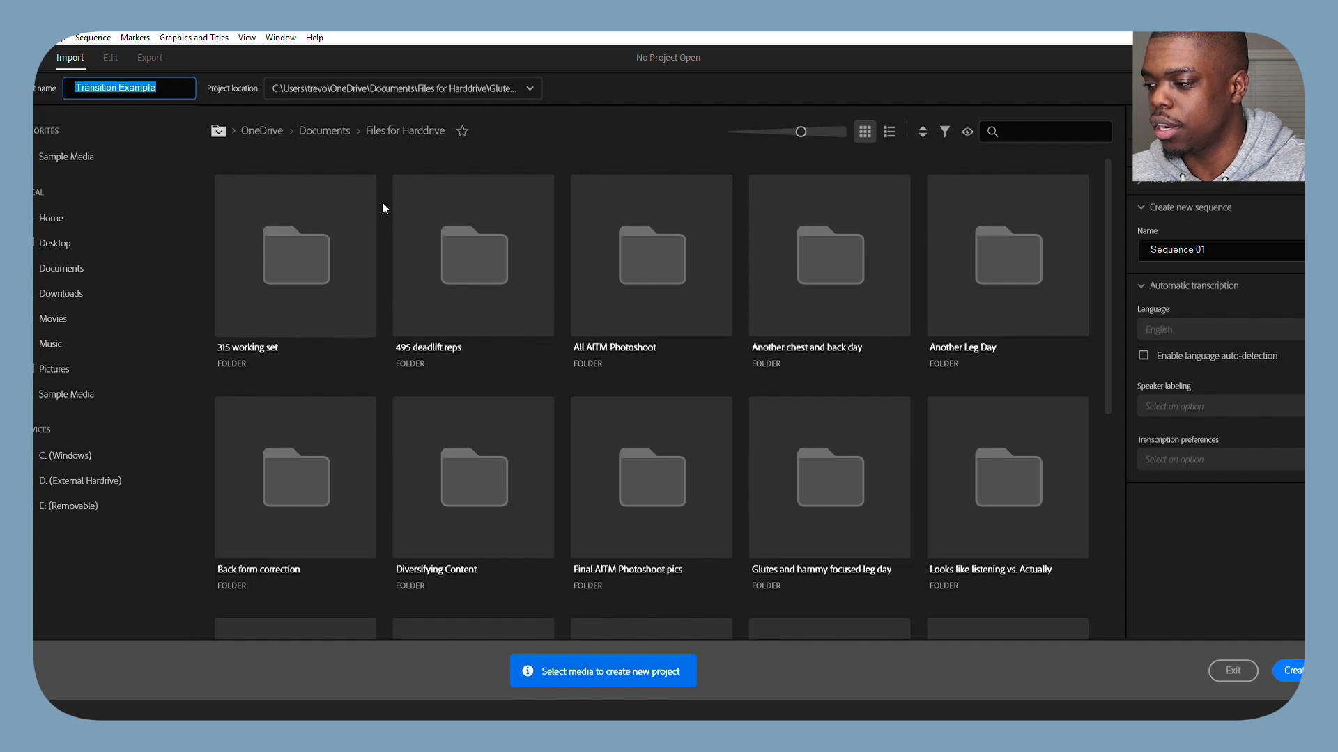
- Name the sequence 'Transition Example Vid' and tick the Transition Example folder for import
{"action": "left_click", "coordinate": [1183, 245]}
{"action": "key", "text": "ctrl+a"}
{"action": "key", "text": "ctrl+v"}
{"action": "type", "text": "Vid"}
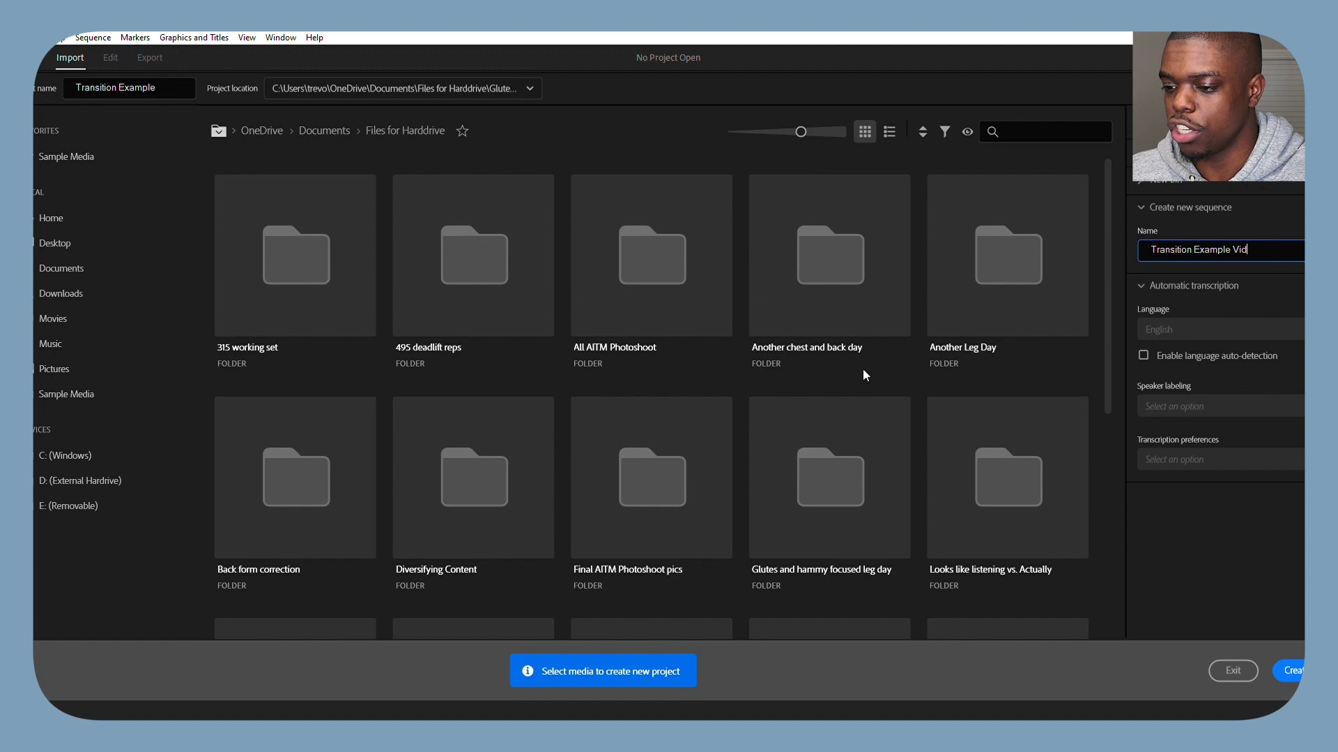
{"action": "scroll", "coordinate": [862, 370], "scroll_direction": "down", "scroll_amount": 6}
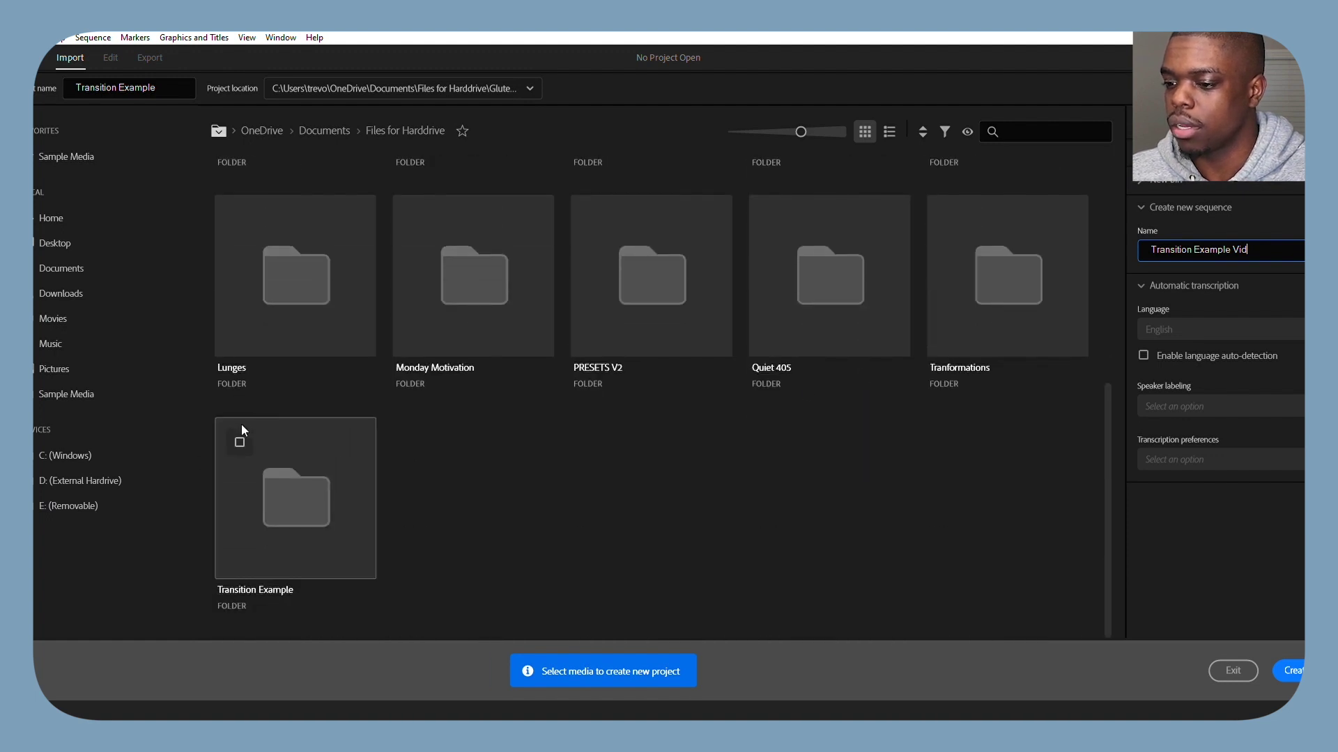
{"action": "left_click", "coordinate": [241, 429]}
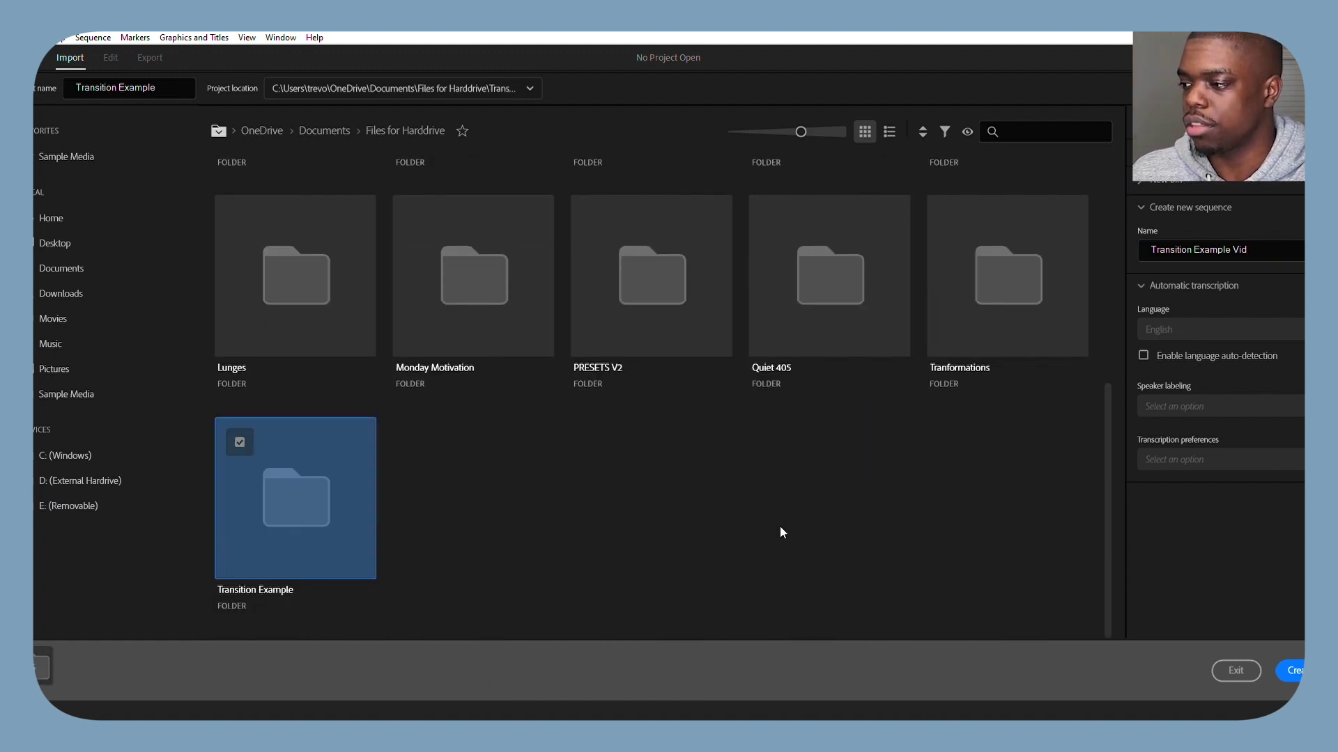
- Create the project and import the ccGLITCH + TWITCH TRANSITIONS3 and CC Transitions projects, skipping media relinking
{"action": "left_click", "coordinate": [1291, 671]}
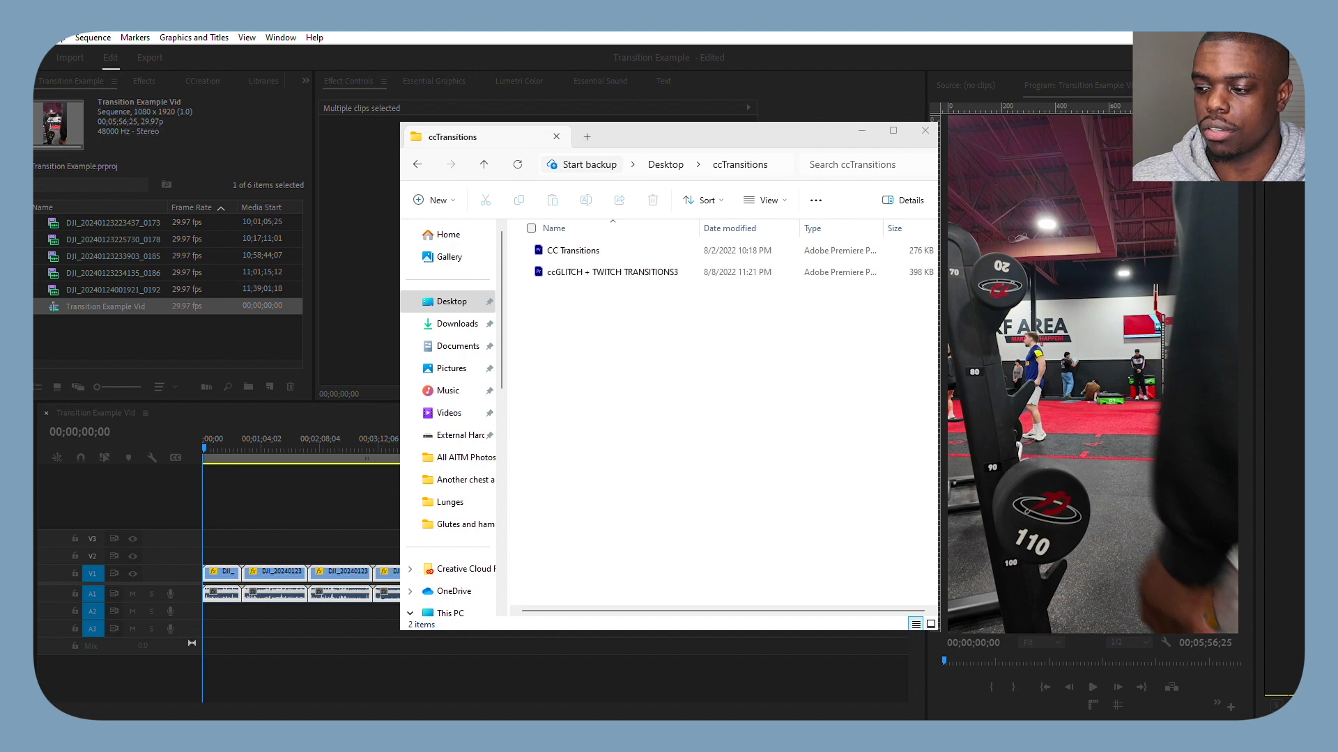
{"action": "left_click_drag", "start_coordinate": [611, 271], "coordinate": [755, 537]}
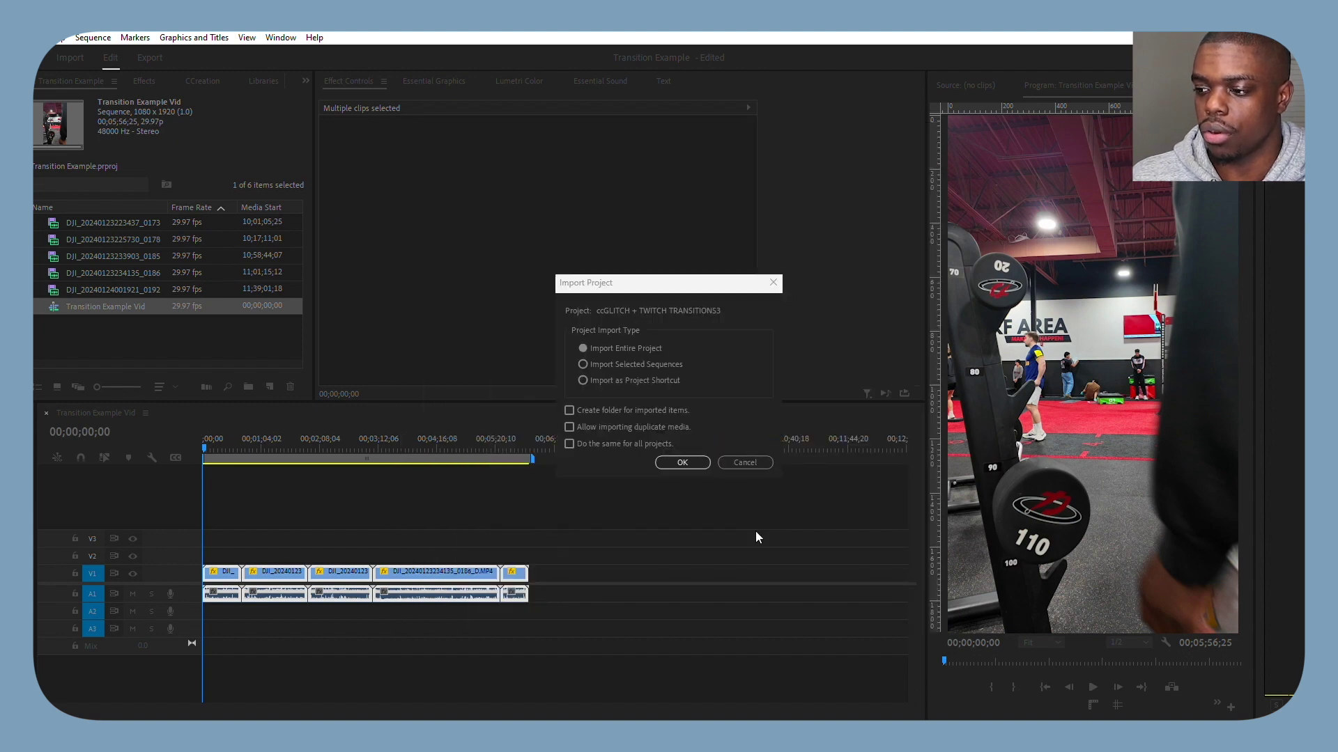
{"action": "left_click", "coordinate": [682, 462]}
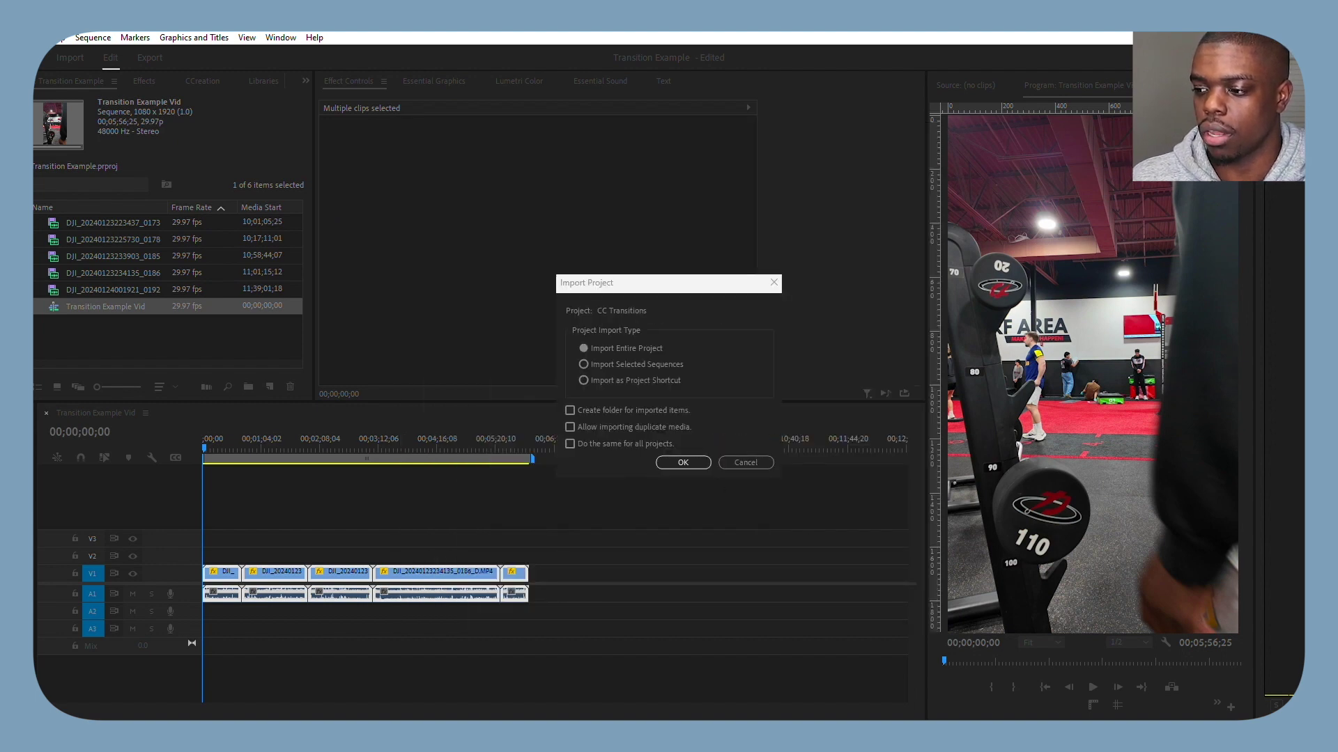
{"action": "key", "text": "Return"}
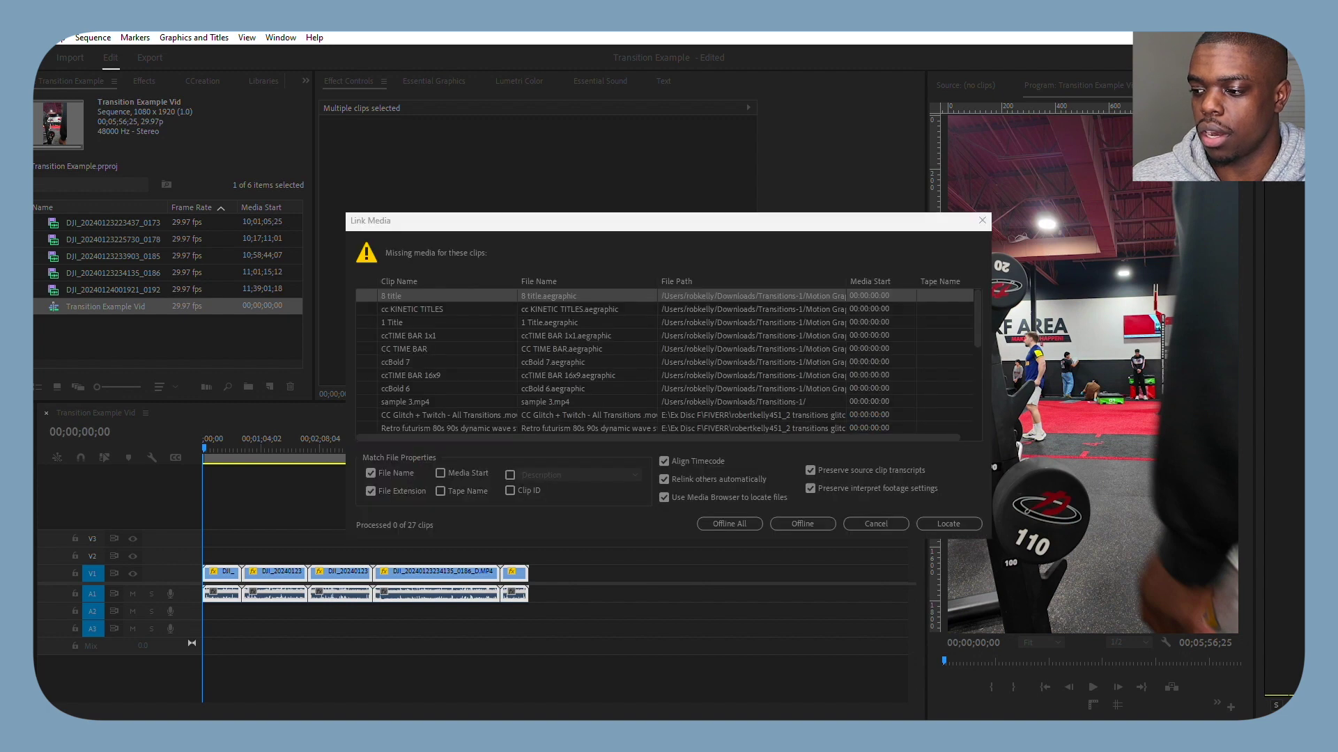
{"action": "key", "text": "Escape"}
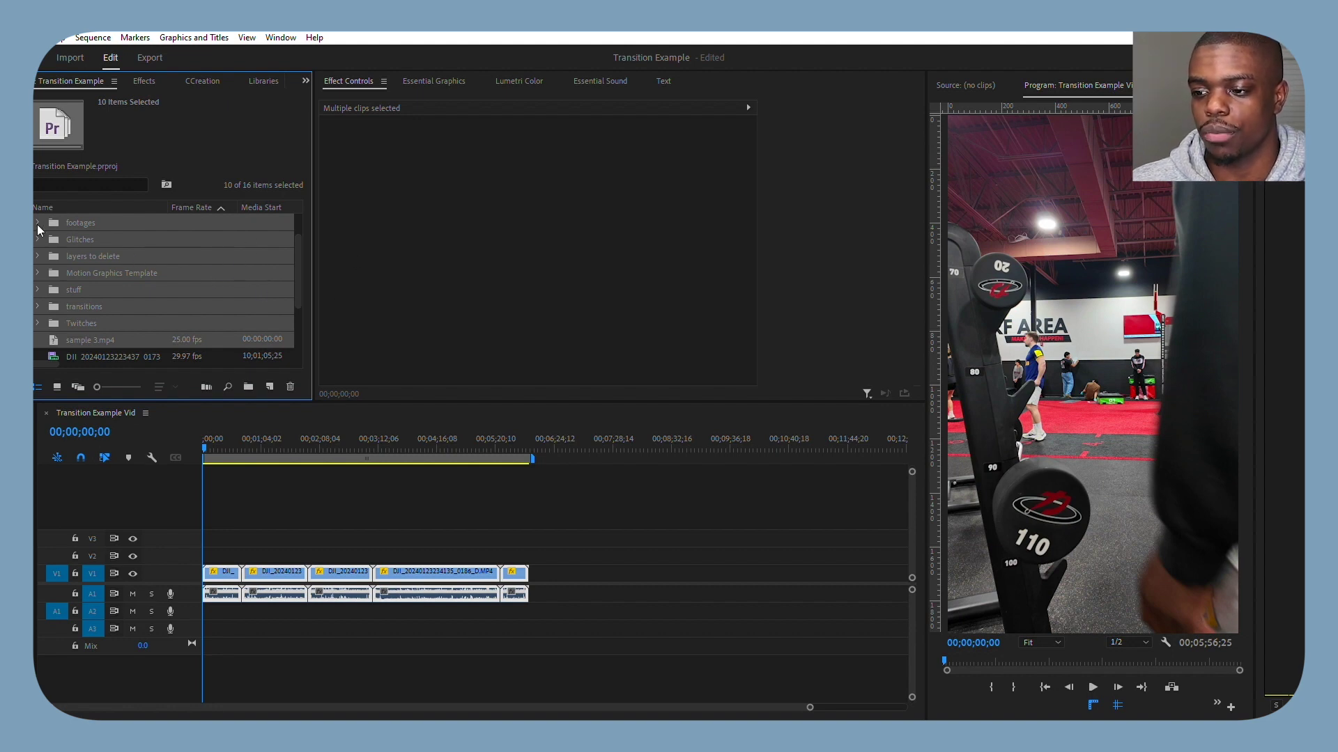
- Expand the Glitches, transitions and Twitches bins, then mute audio track A1
{"action": "key", "text": "Right"}
{"action": "left_click_drag", "start_coordinate": [300, 232], "coordinate": [298, 265]}
{"action": "left_click", "coordinate": [37, 323]}
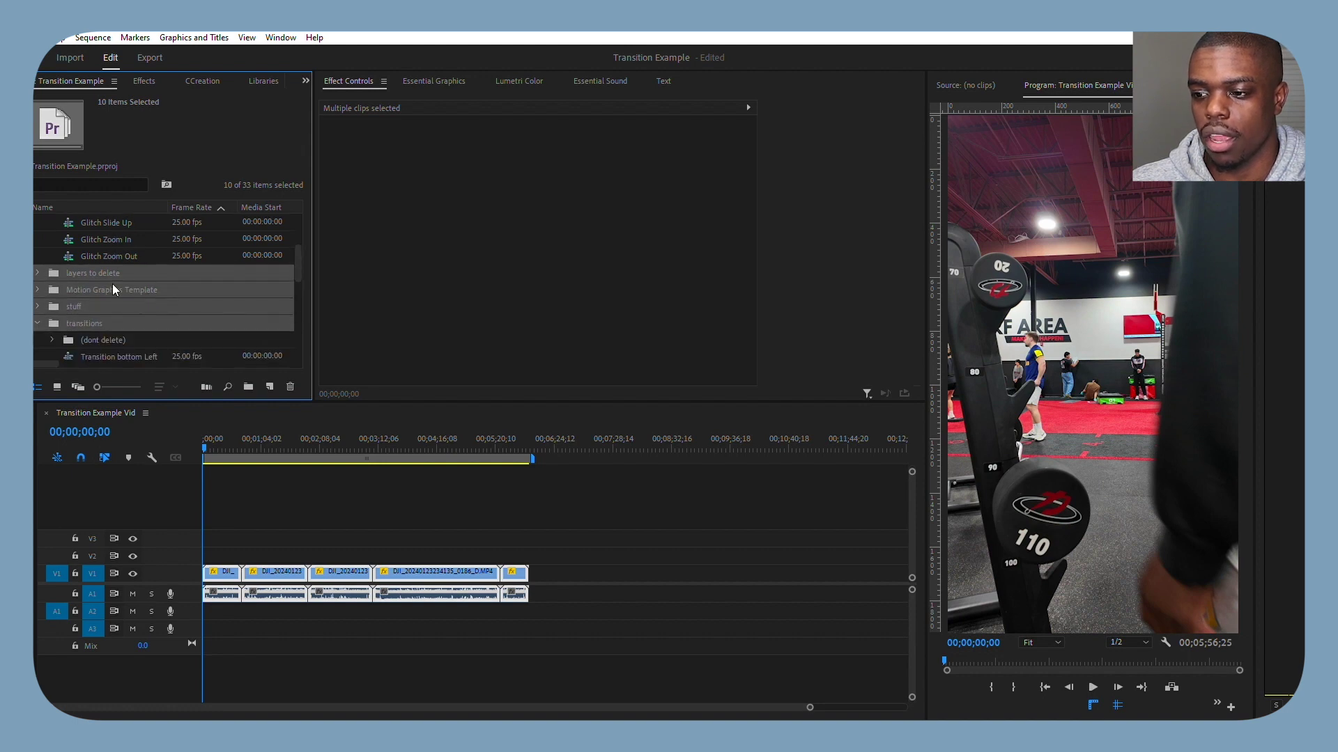
{"action": "left_click_drag", "start_coordinate": [297, 246], "coordinate": [298, 307]}
{"action": "left_click", "coordinate": [37, 272]}
{"action": "left_click", "coordinate": [137, 584]}
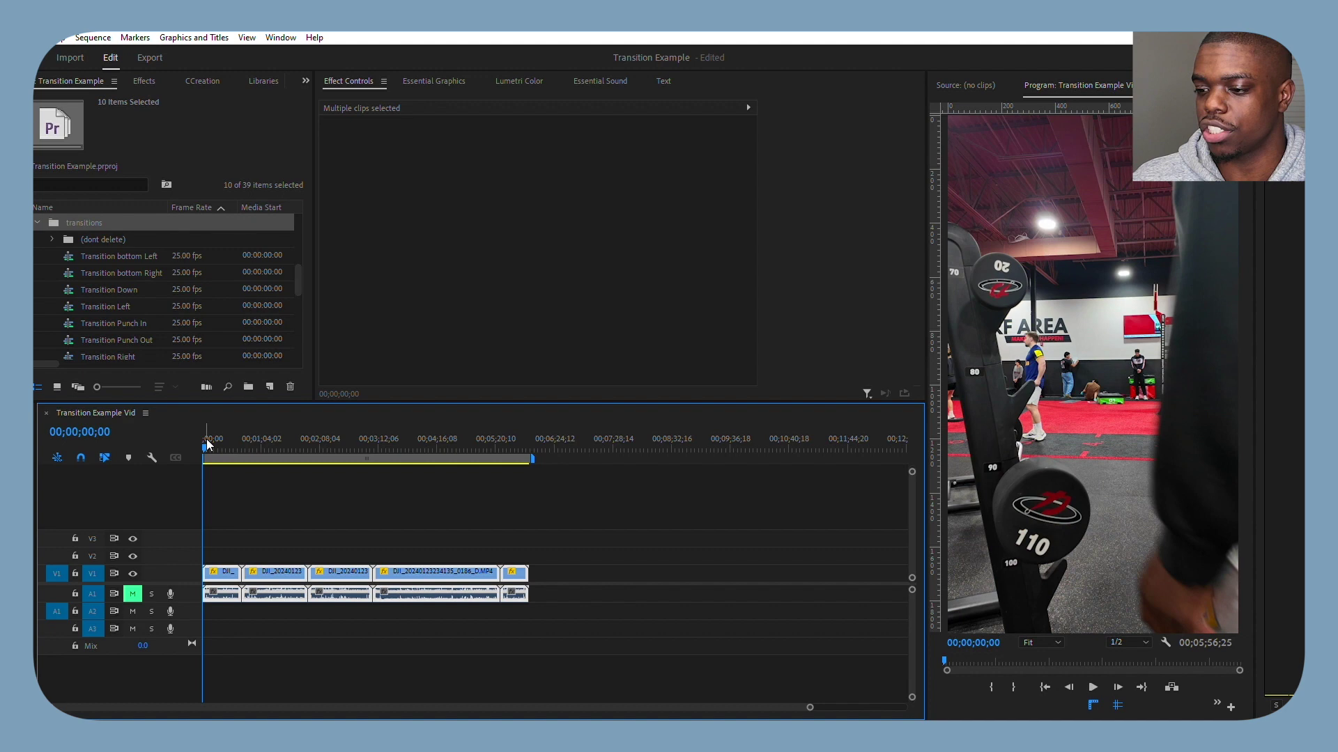
- Trim the opening clip's start to 00;00;17;14 where the lift begins
{"action": "key", "text": "space"}
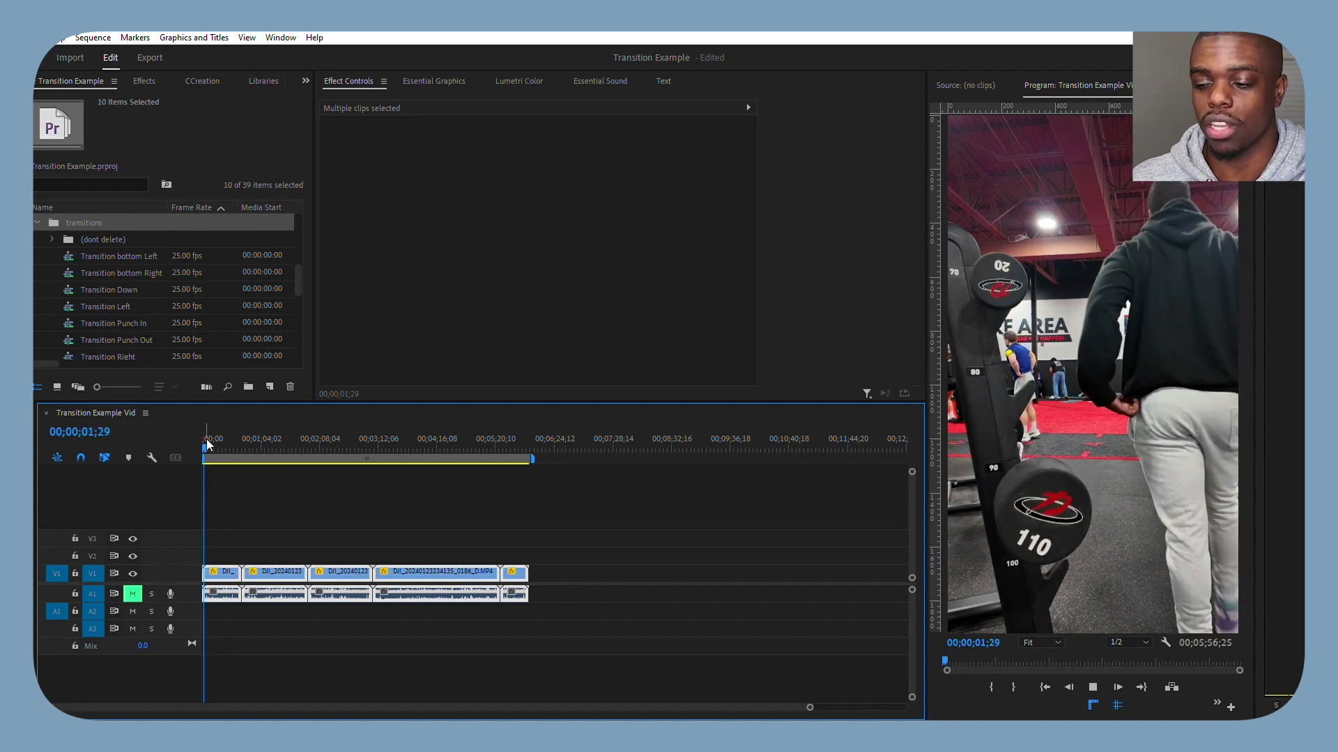
{"action": "left_click", "coordinate": [207, 439]}
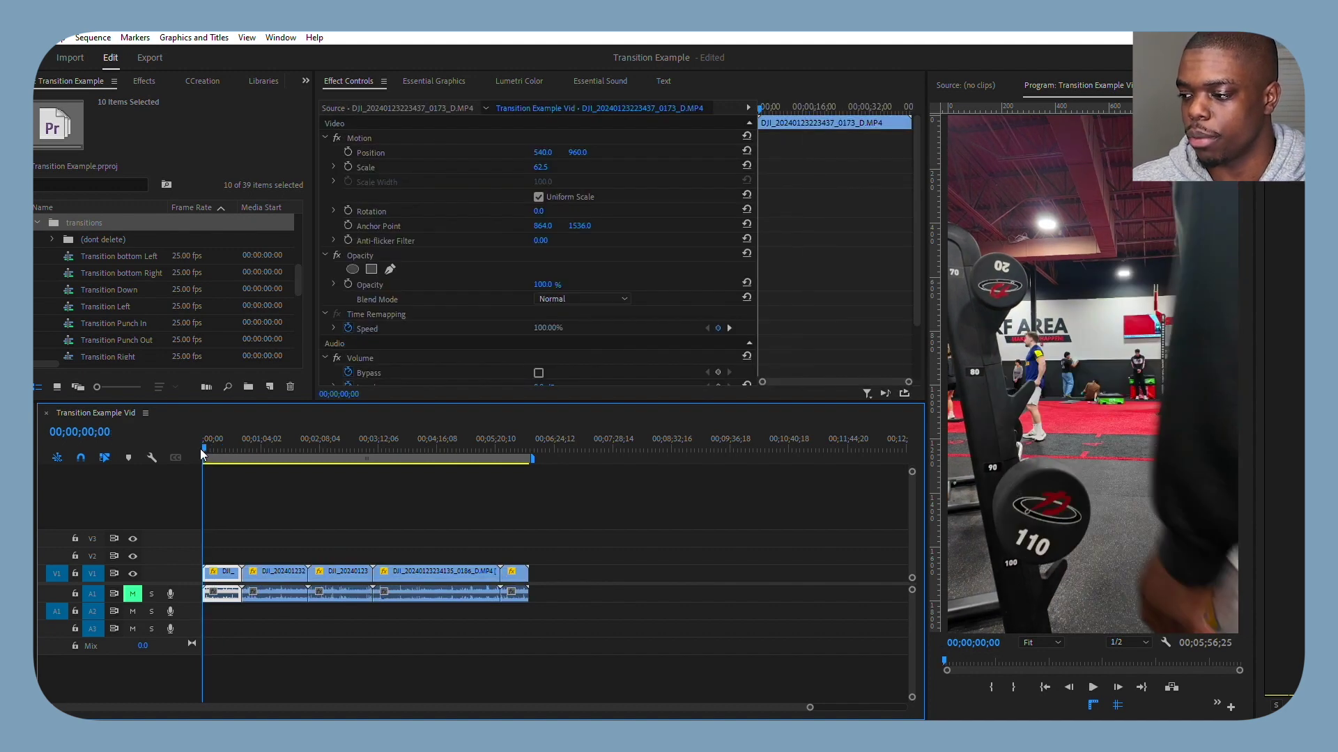
{"action": "left_click_drag", "start_coordinate": [203, 448], "coordinate": [215, 443]}
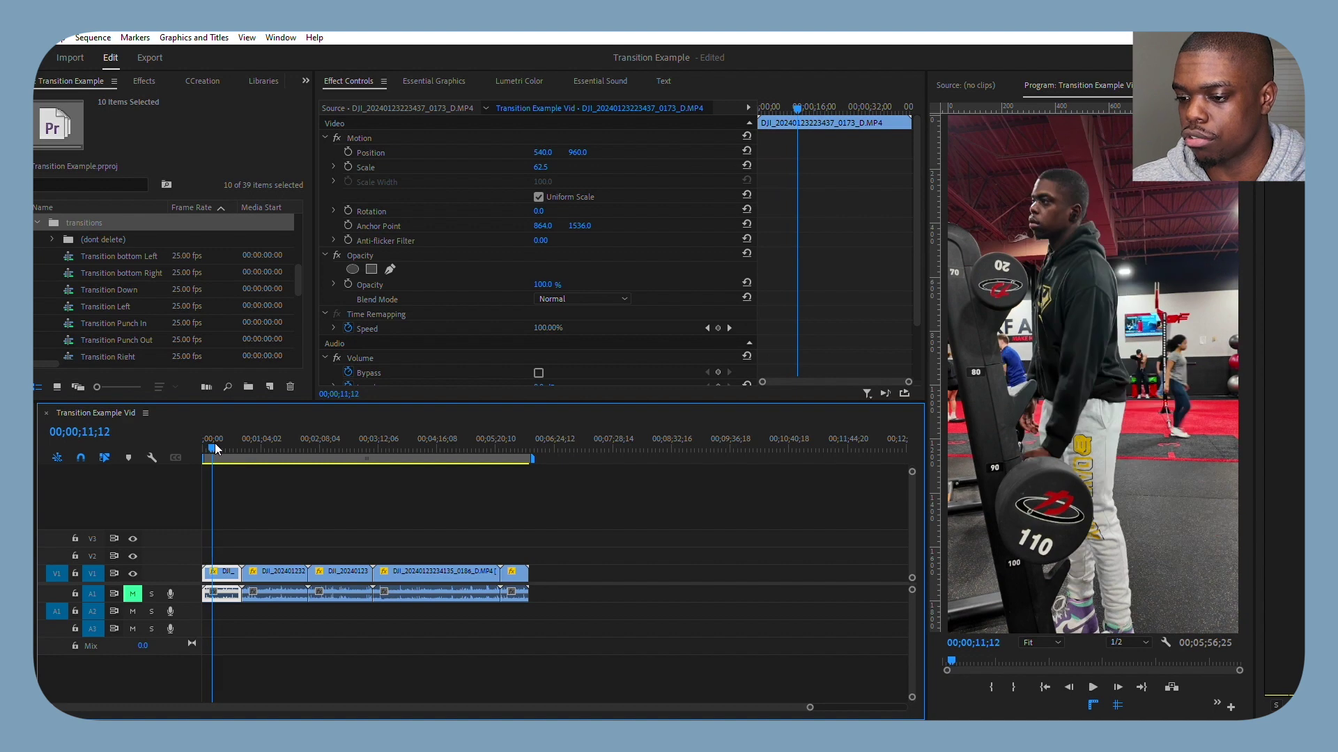
{"action": "key", "text": "space"}
{"action": "key", "text": "ctrl+alt+q"}
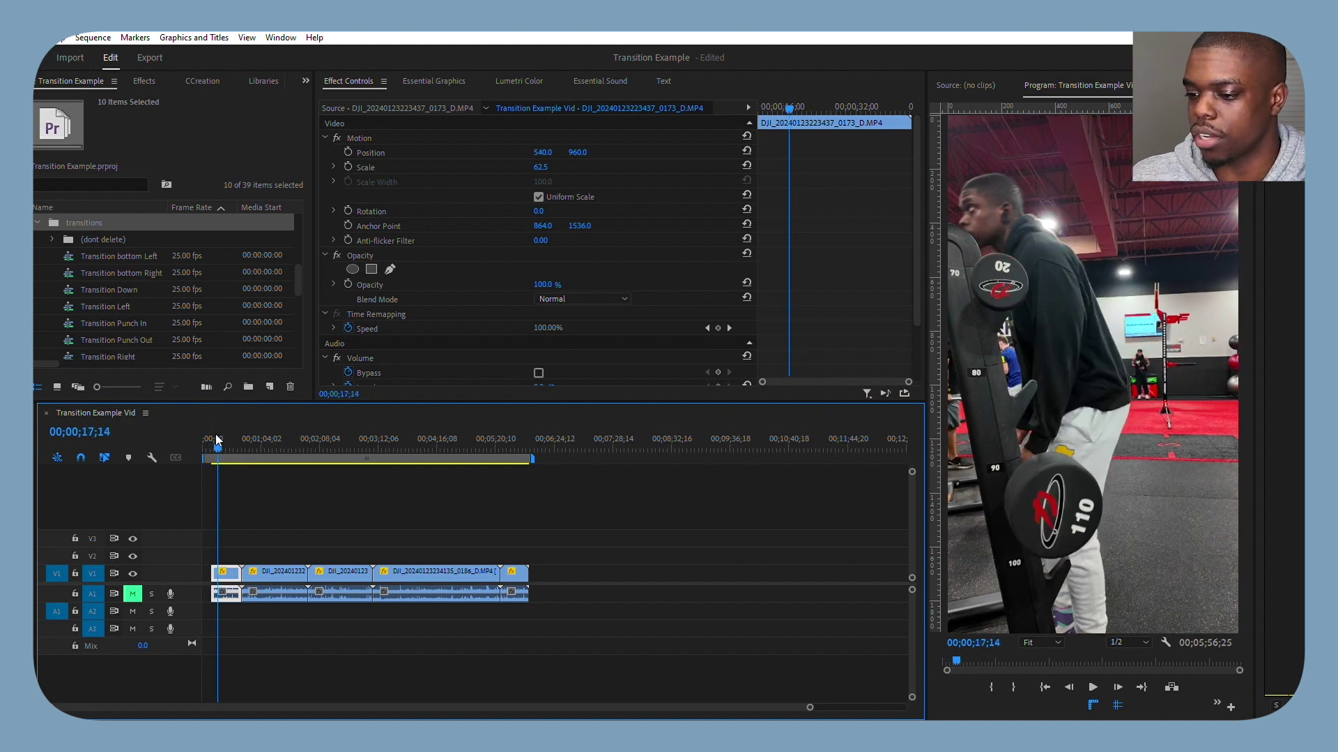
{"action": "key", "text": "ctrl+alt+q"}
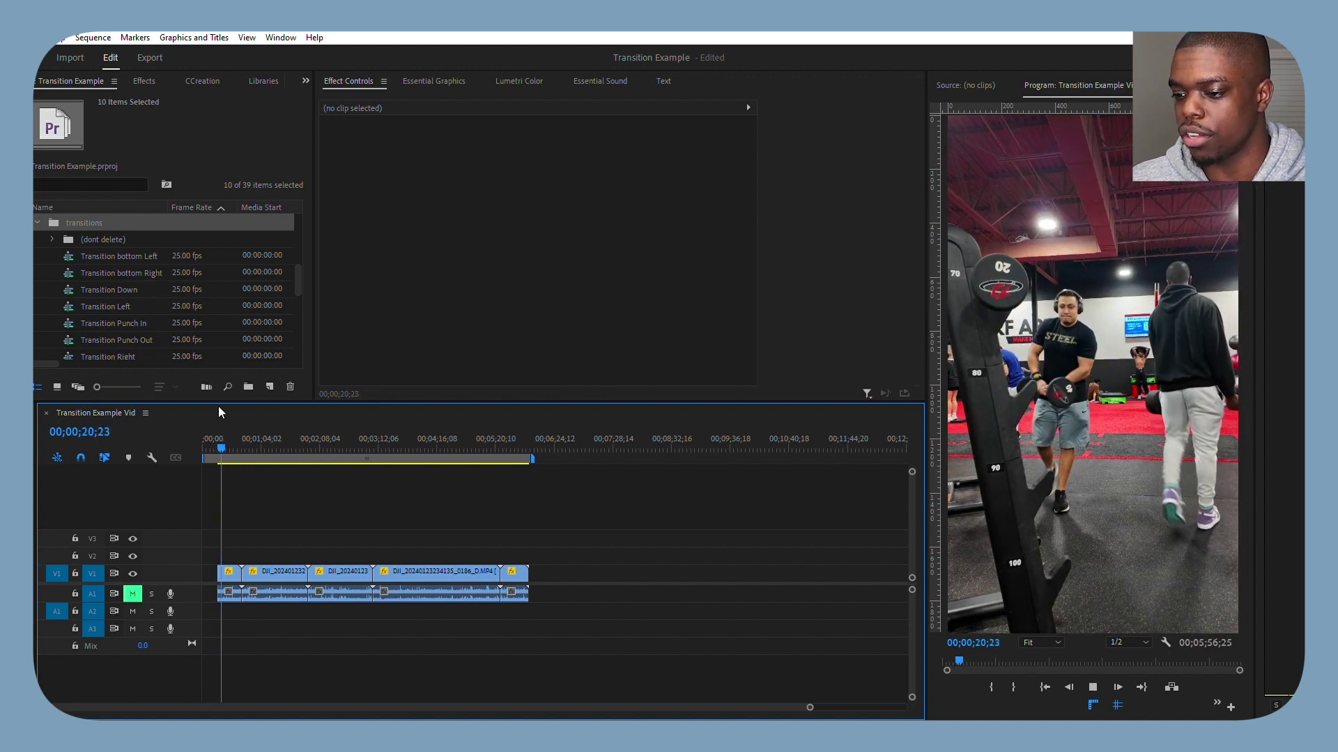
- Delete the short leftover clip and play back the trimmed opening
{"action": "key", "text": "space"}
{"action": "key", "text": "d"}
{"action": "key", "text": "Delete"}
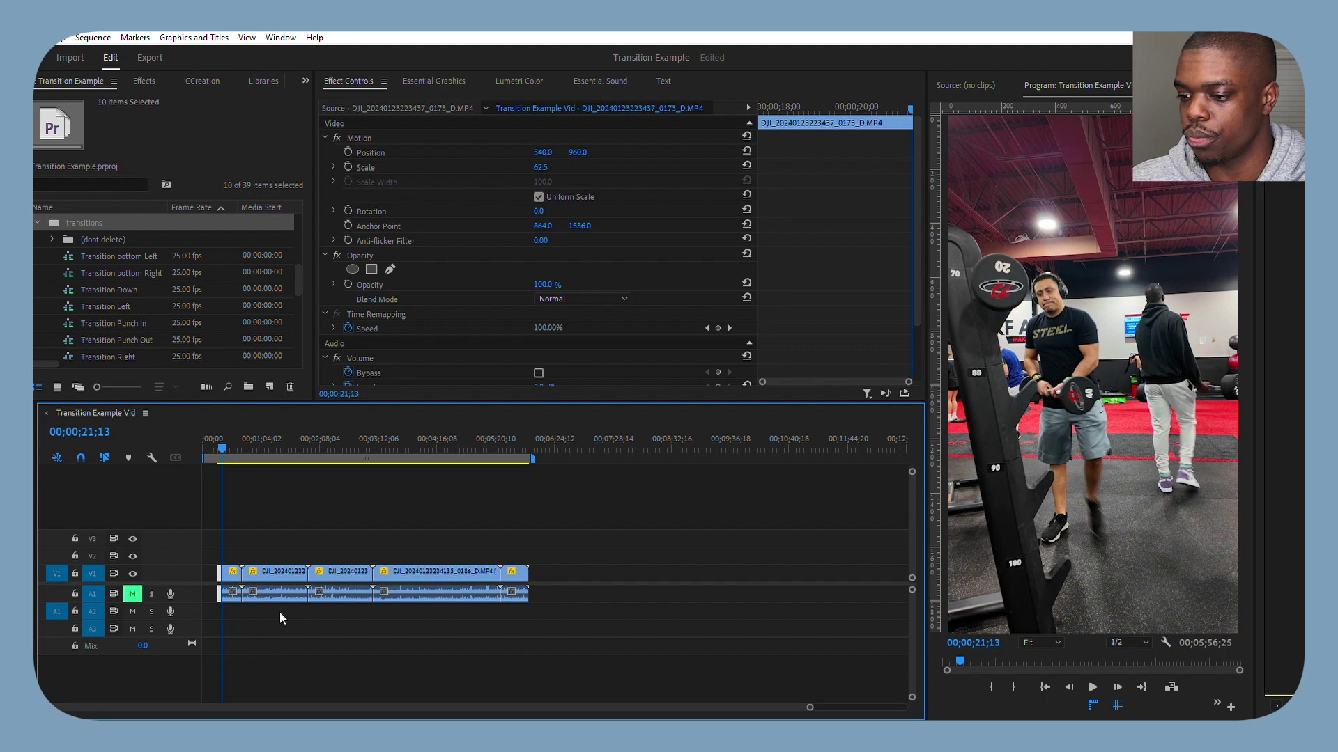
{"action": "left_click_drag", "start_coordinate": [250, 441], "coordinate": [432, 459]}
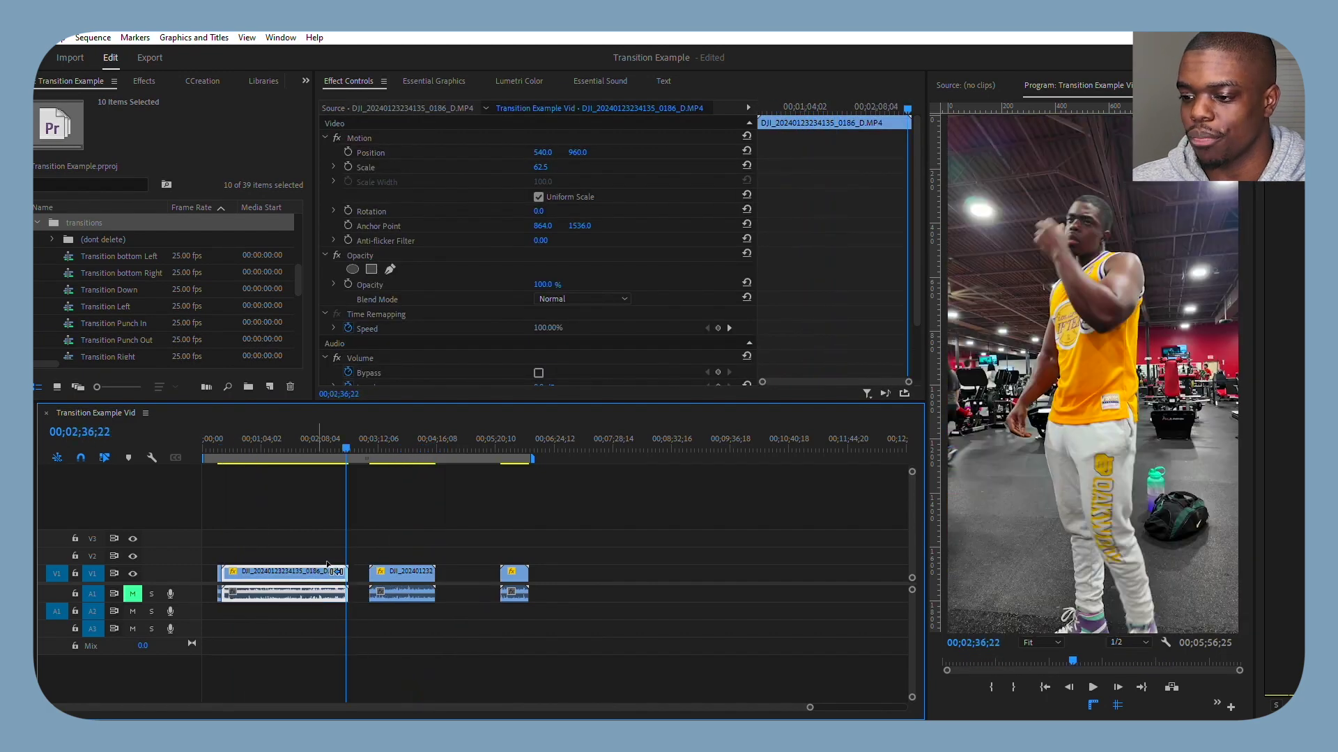
{"action": "left_click_drag", "start_coordinate": [237, 439], "coordinate": [215, 442]}
{"action": "key", "text": "space"}
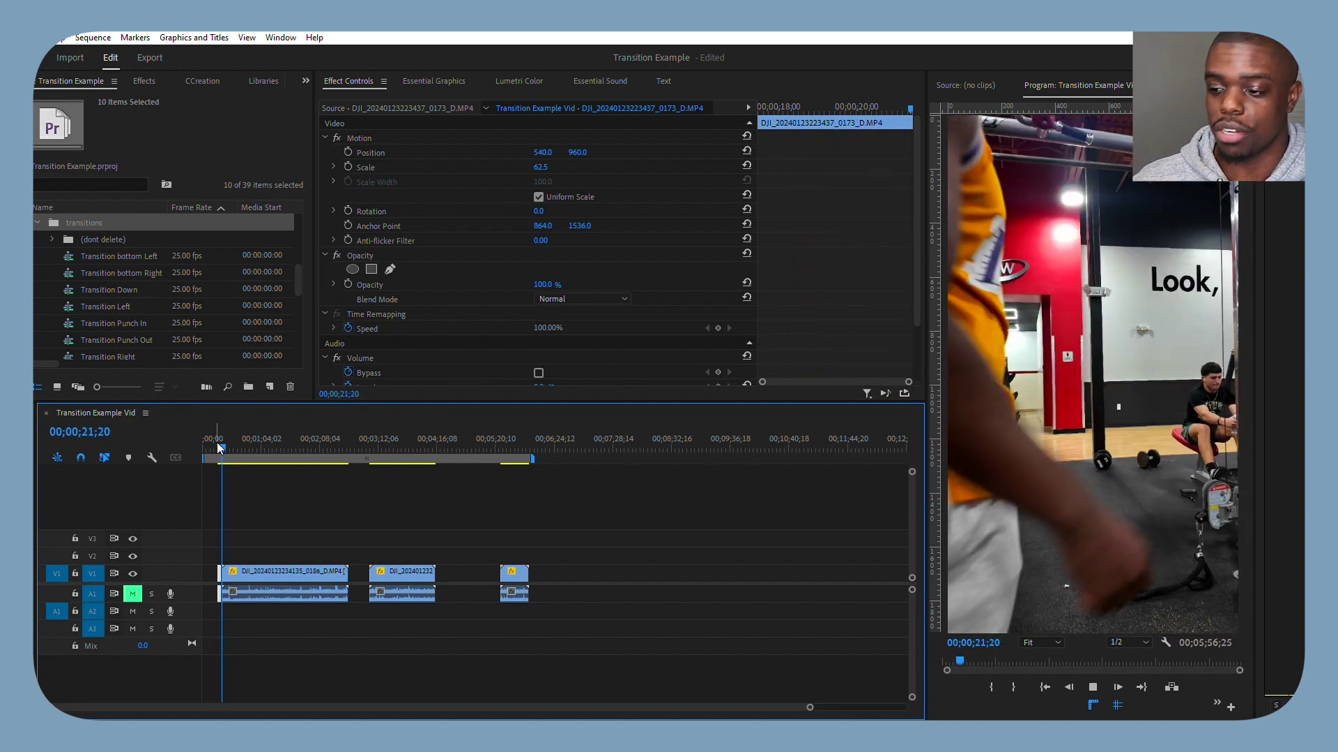
{"action": "key", "text": "space"}
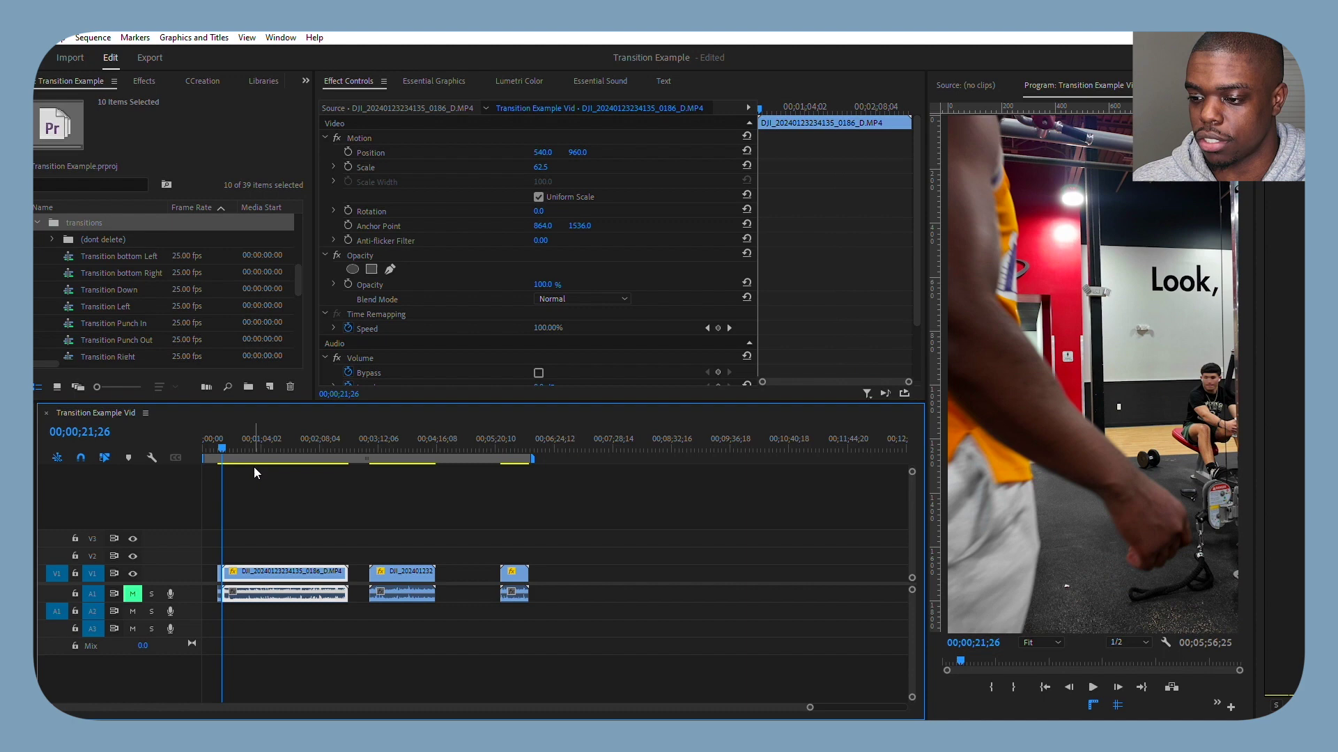
{"action": "left_click", "coordinate": [220, 431]}
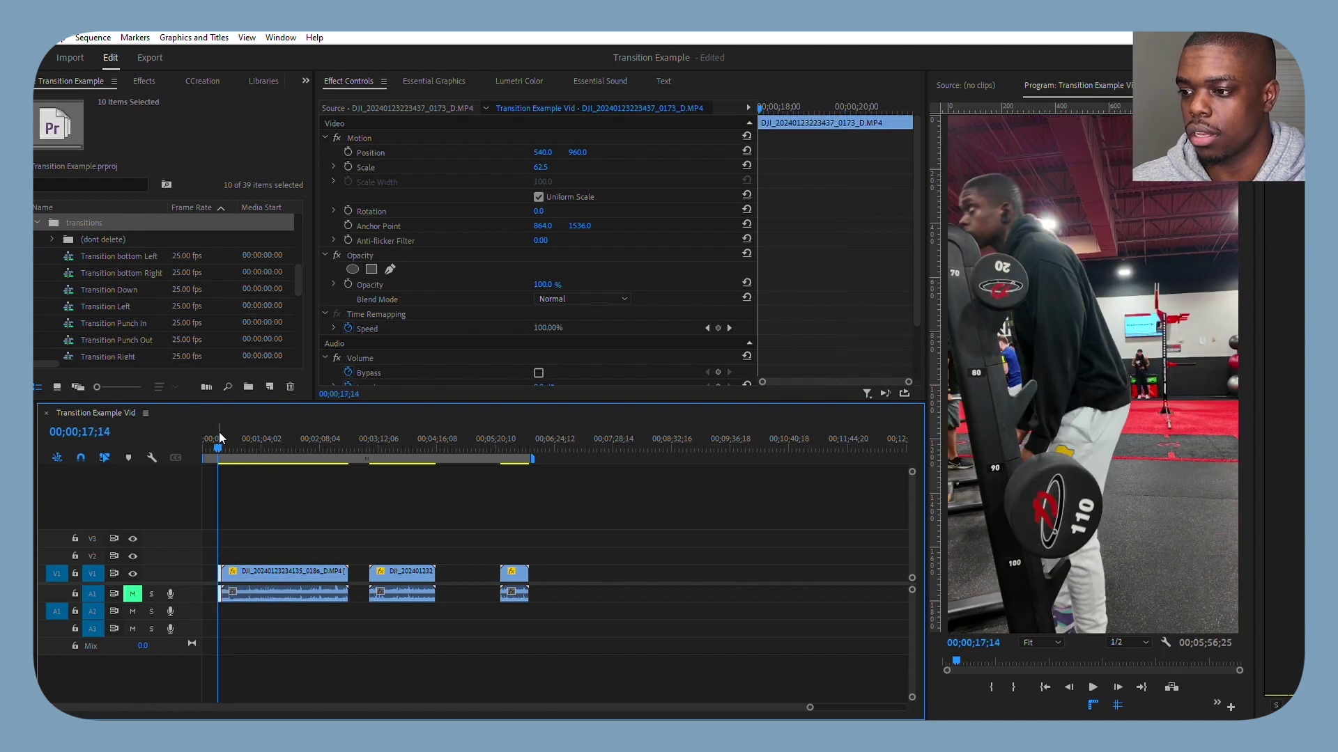
{"action": "left_click", "coordinate": [433, 81]}
{"action": "scroll", "coordinate": [908, 355], "scroll_direction": "down", "scroll_amount": 10}
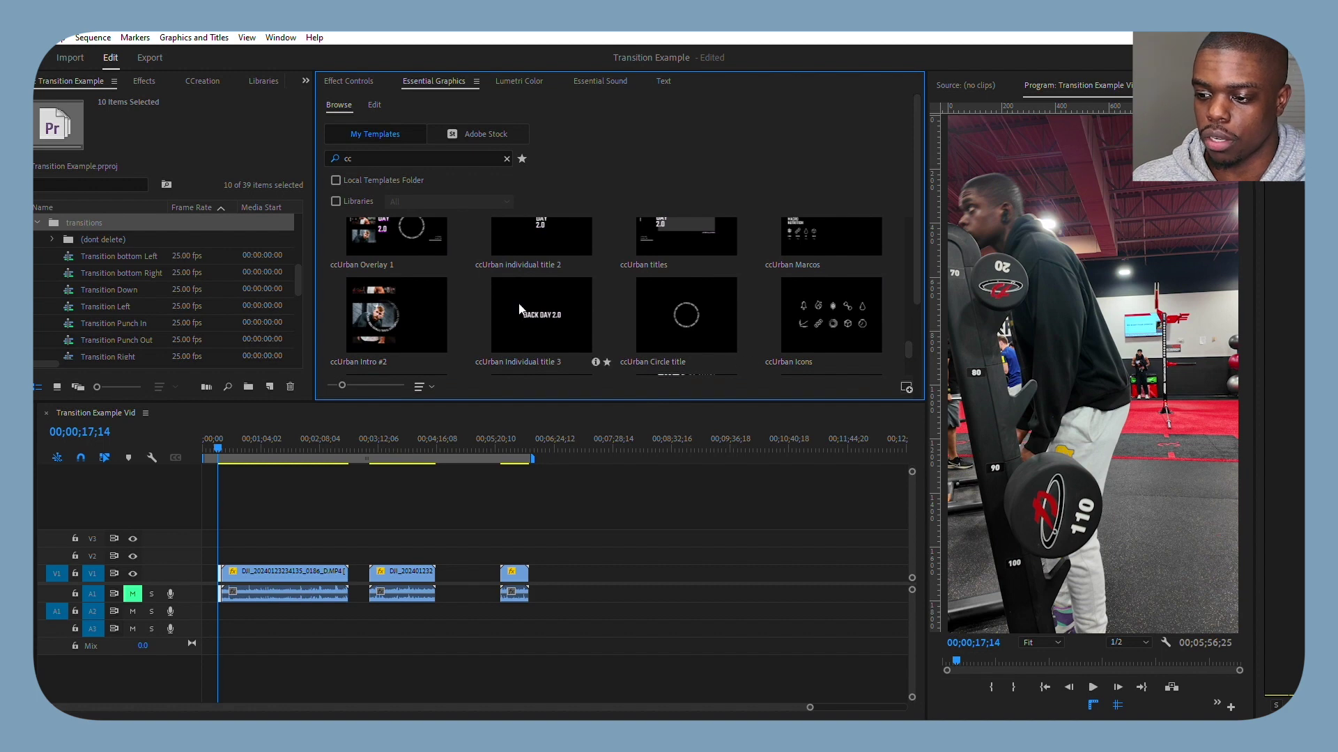
{"action": "left_click_drag", "start_coordinate": [523, 310], "coordinate": [223, 554]}
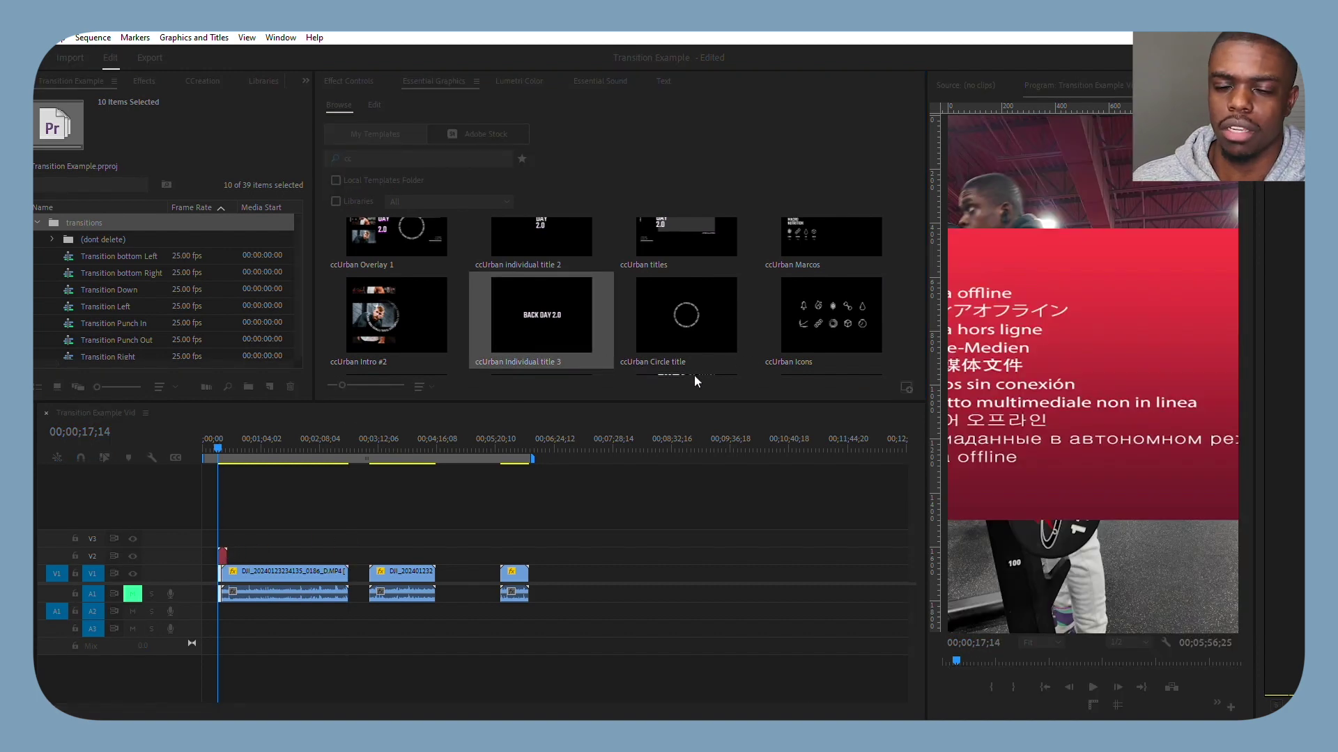
{"action": "key", "text": "="}
{"action": "key", "text": "="}
{"action": "key", "text": "="}
{"action": "key", "text": "="}
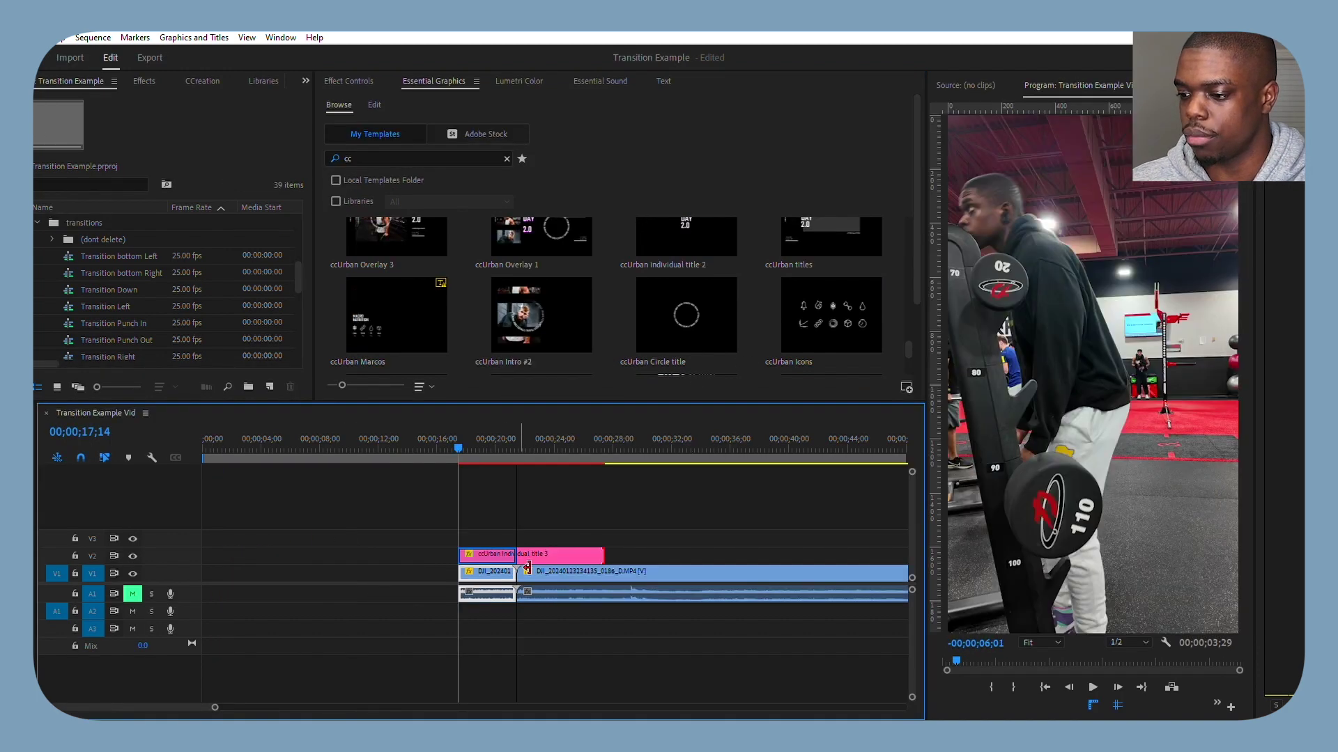
{"action": "left_click", "coordinate": [491, 554]}
{"action": "triple_click", "coordinate": [382, 195]}
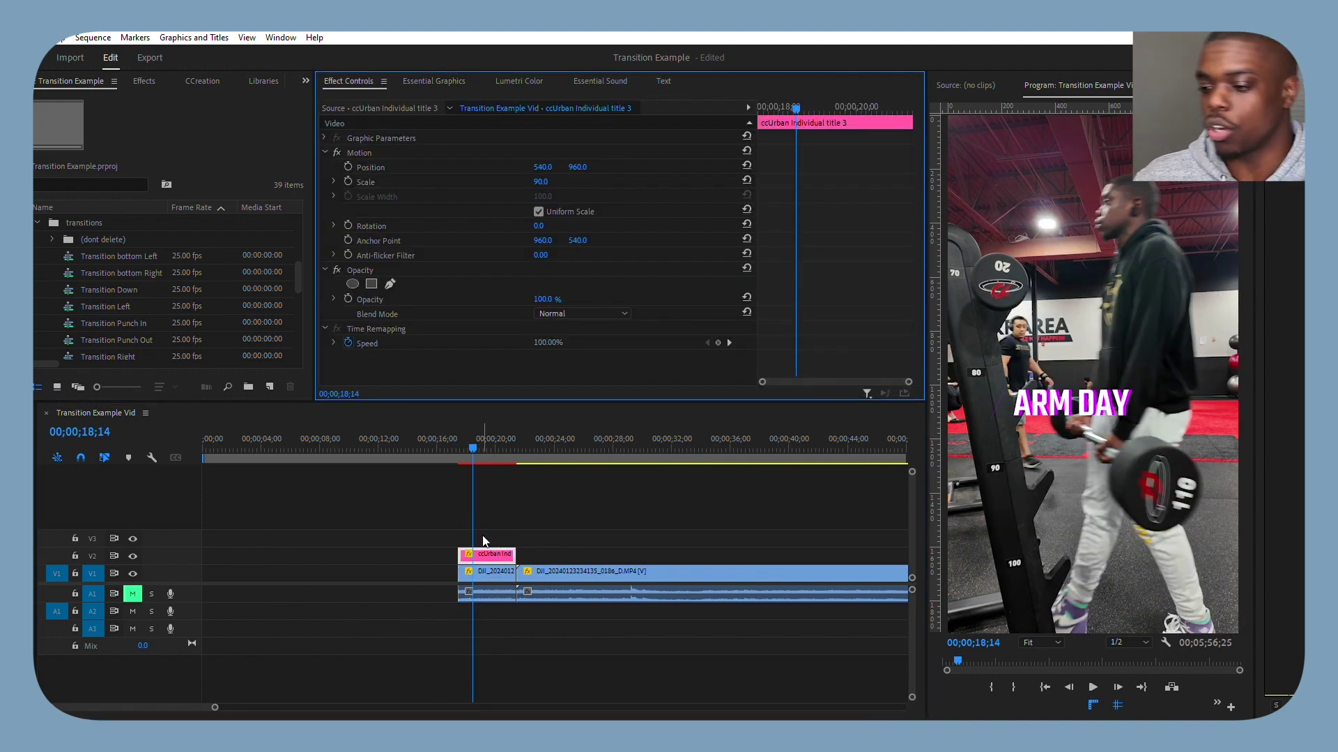
{"action": "left_click", "coordinate": [437, 424]}
{"action": "key", "text": "space"}
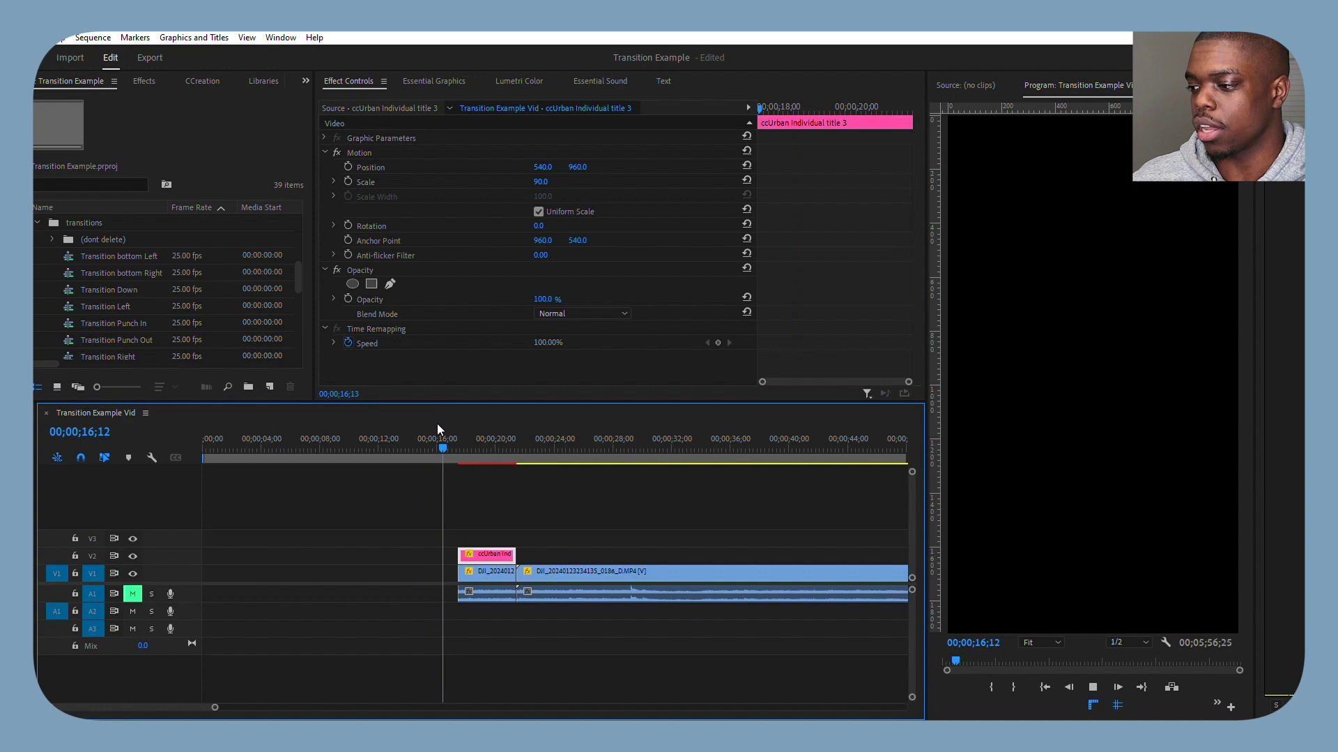
{"action": "left_click", "coordinate": [838, 106]}
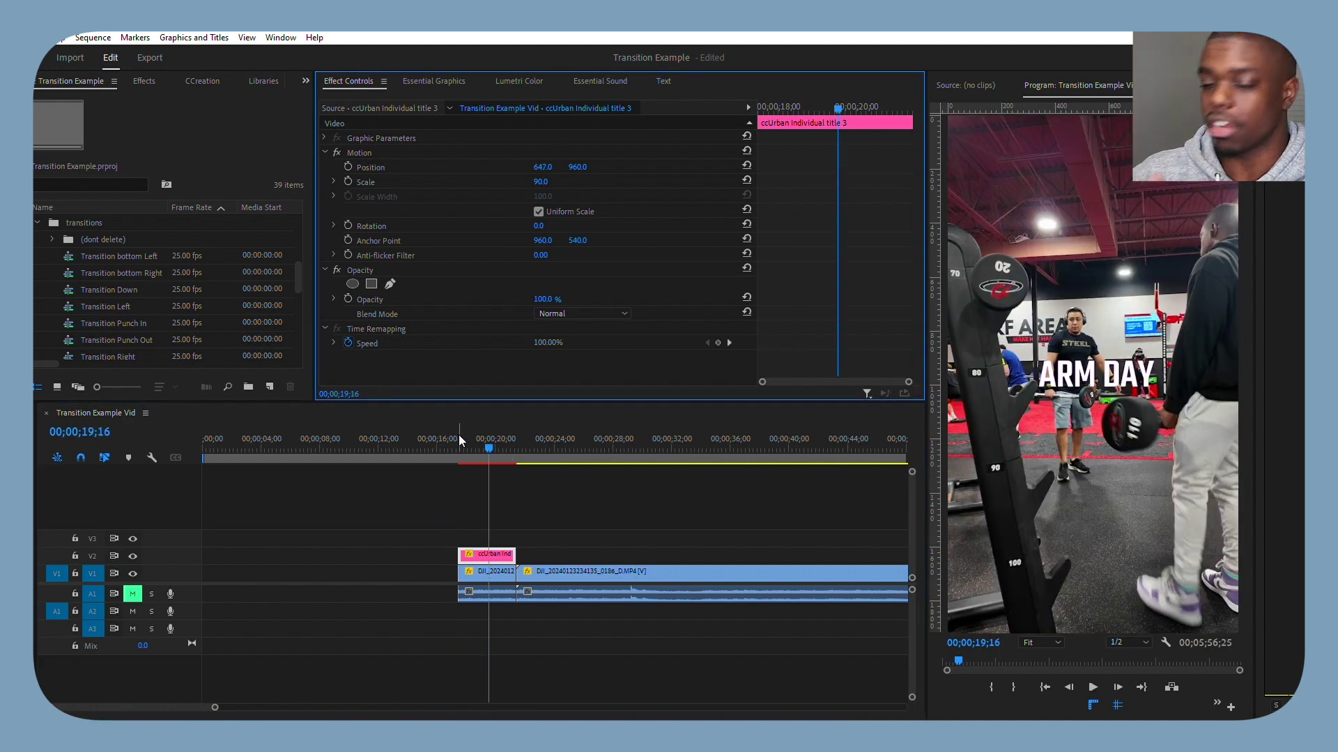
{"action": "key", "text": "space"}
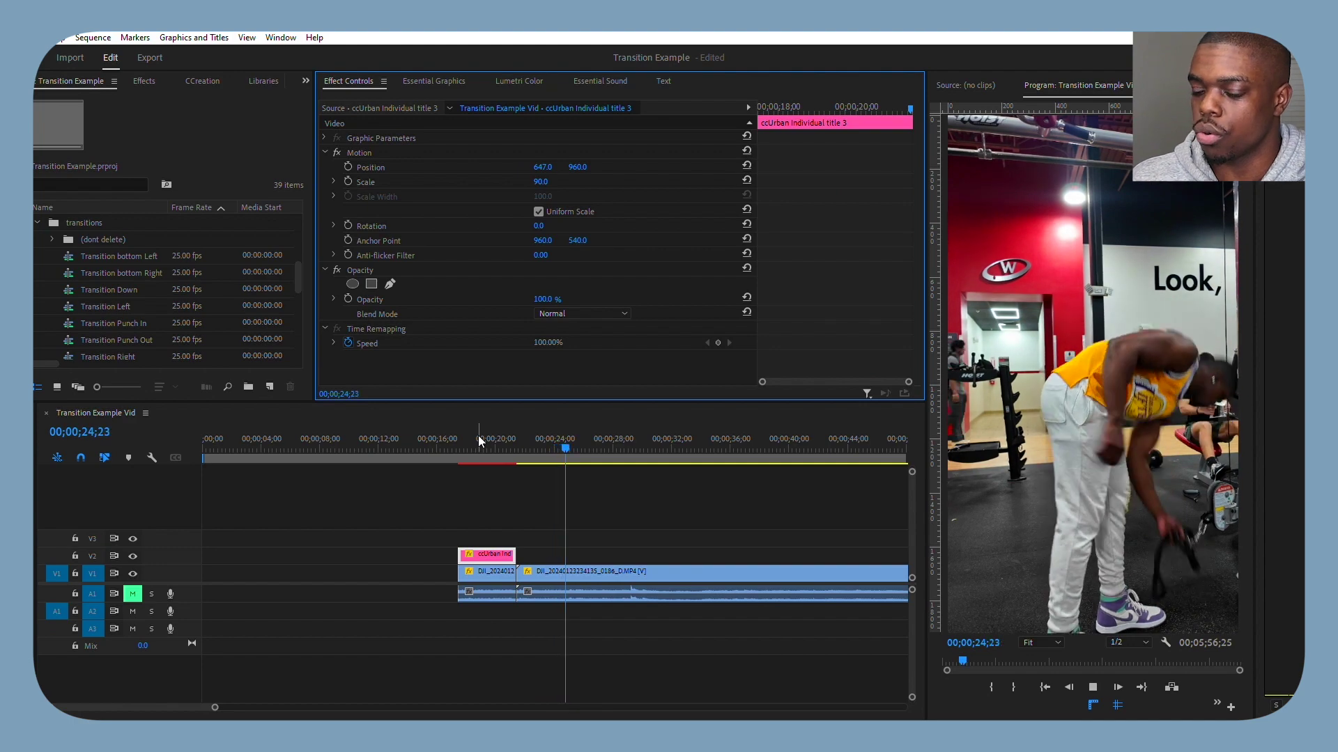
- Cut the first clip at the cable-rope exercise, delete the earlier part, and slide the rest beside the ARM DAY title
{"action": "left_click", "coordinate": [542, 438]}
{"action": "key", "text": "backslash"}
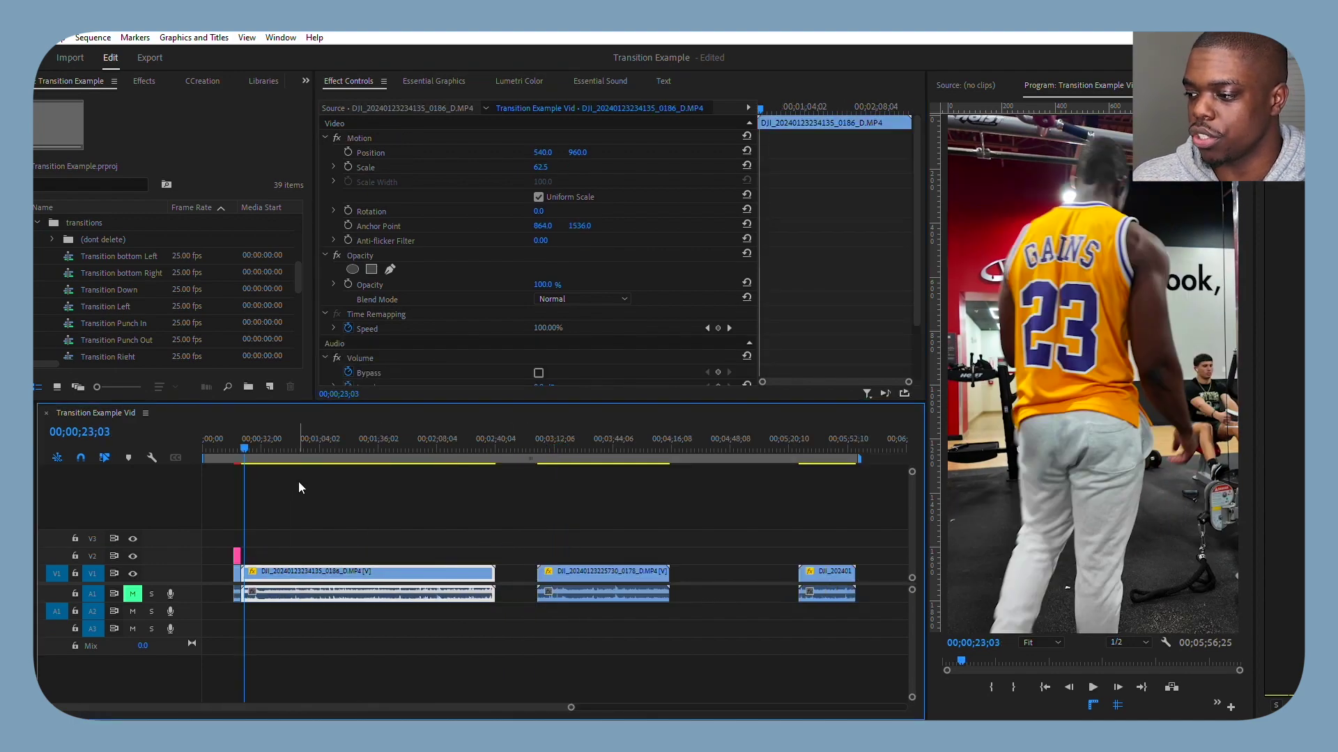
{"action": "left_click_drag", "start_coordinate": [252, 441], "coordinate": [454, 444]}
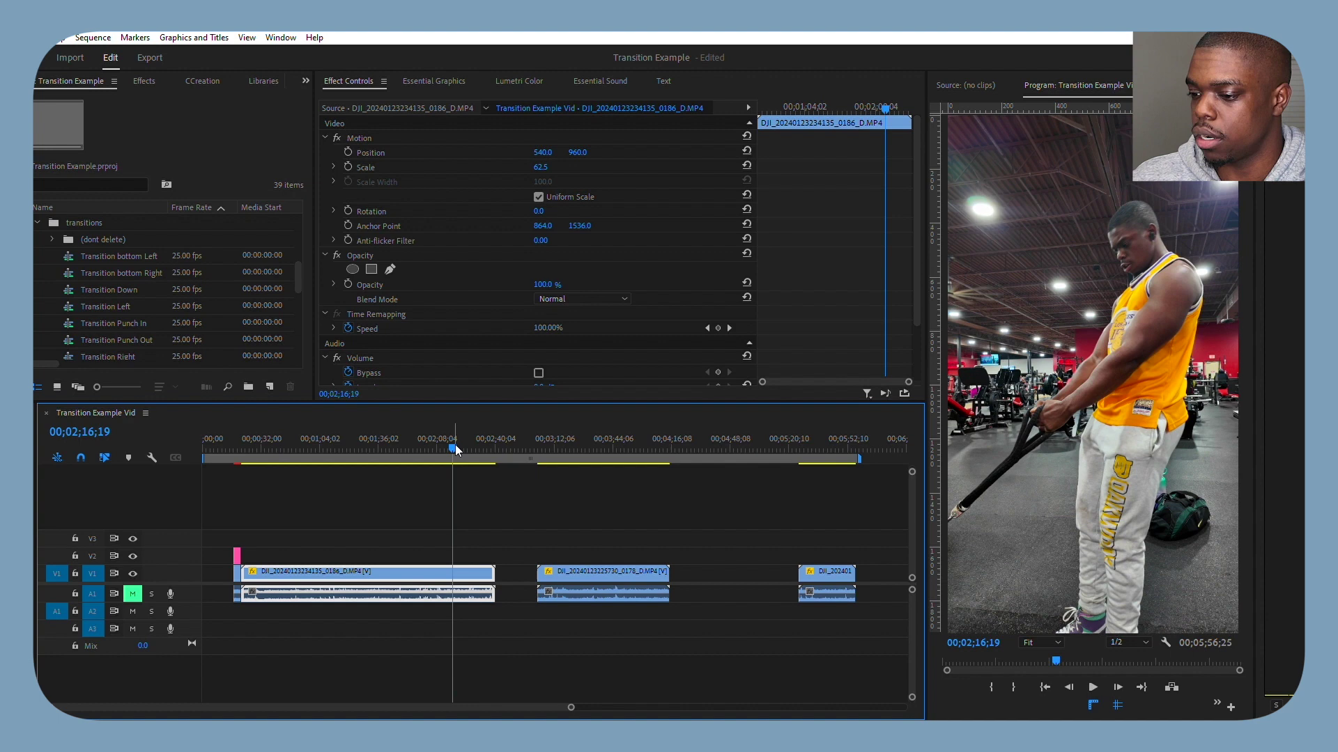
{"action": "key", "text": "ctrl+k"}
{"action": "key", "text": "Delete"}
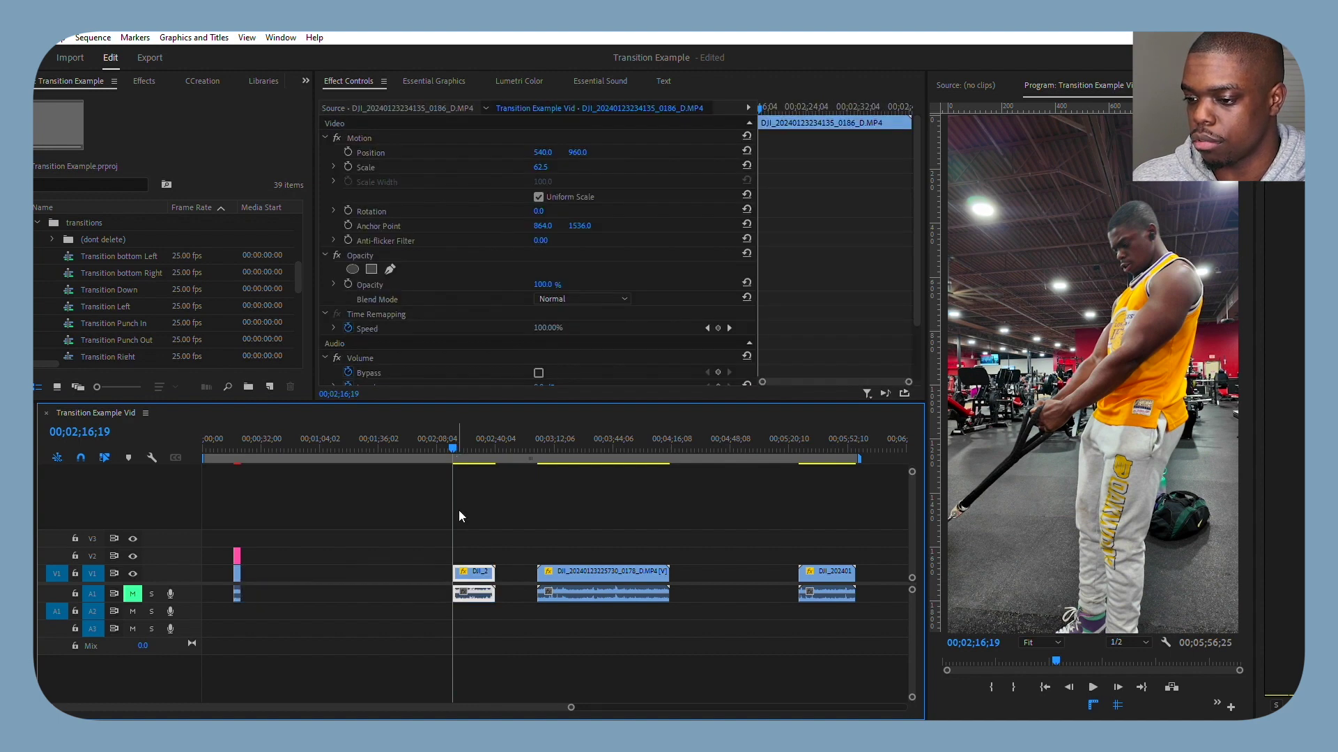
{"action": "left_click_drag", "start_coordinate": [485, 575], "coordinate": [267, 574]}
{"action": "left_click", "coordinate": [230, 446]}
{"action": "key", "text": "space"}
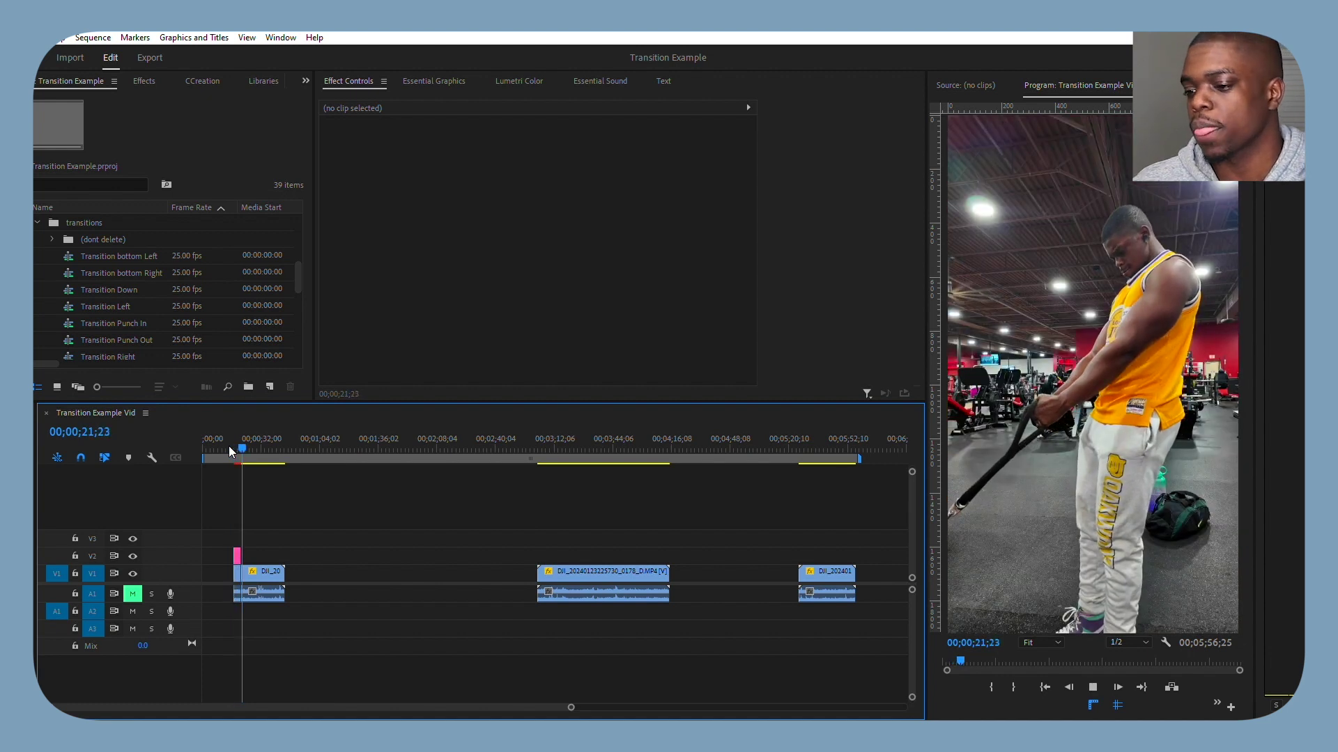
- Place the Glitch Zoom In preset from the Glitches bin after the cable-curl shot
{"action": "key", "text": "space"}
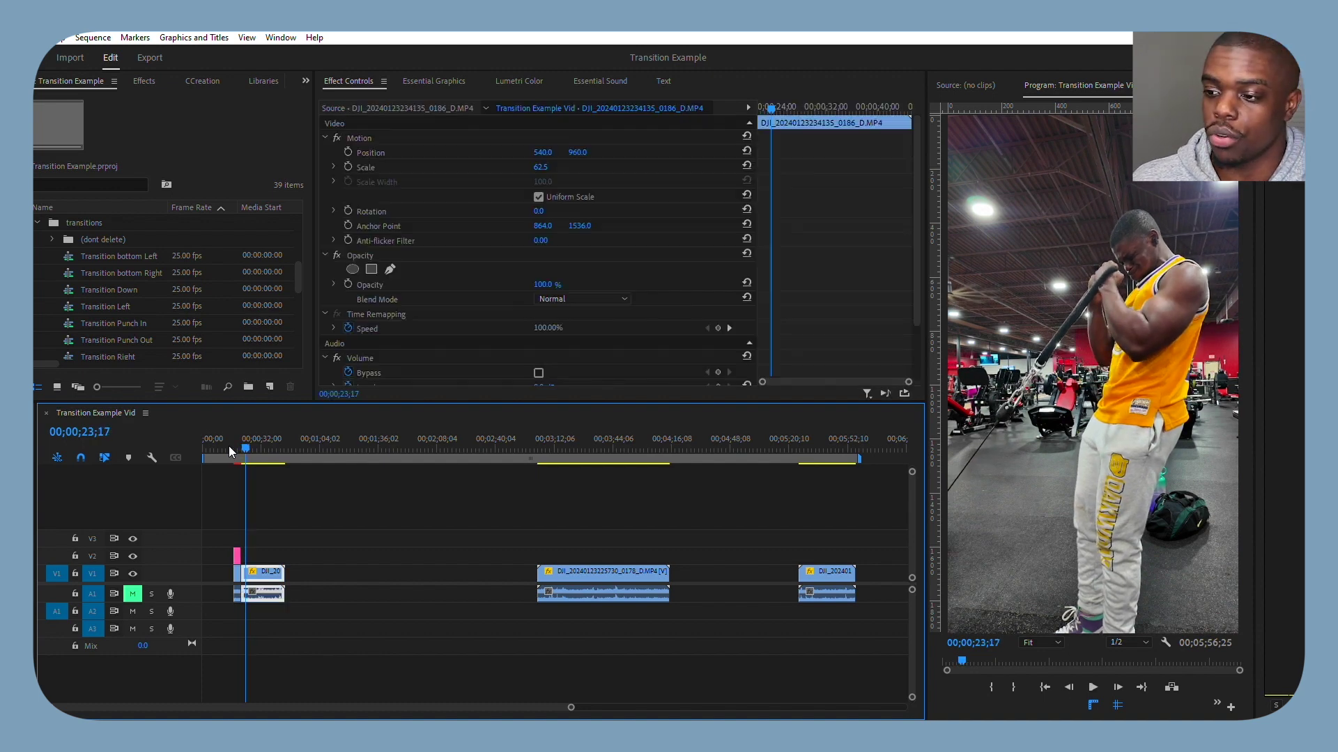
{"action": "scroll", "coordinate": [157, 294], "scroll_direction": "up", "scroll_amount": 3}
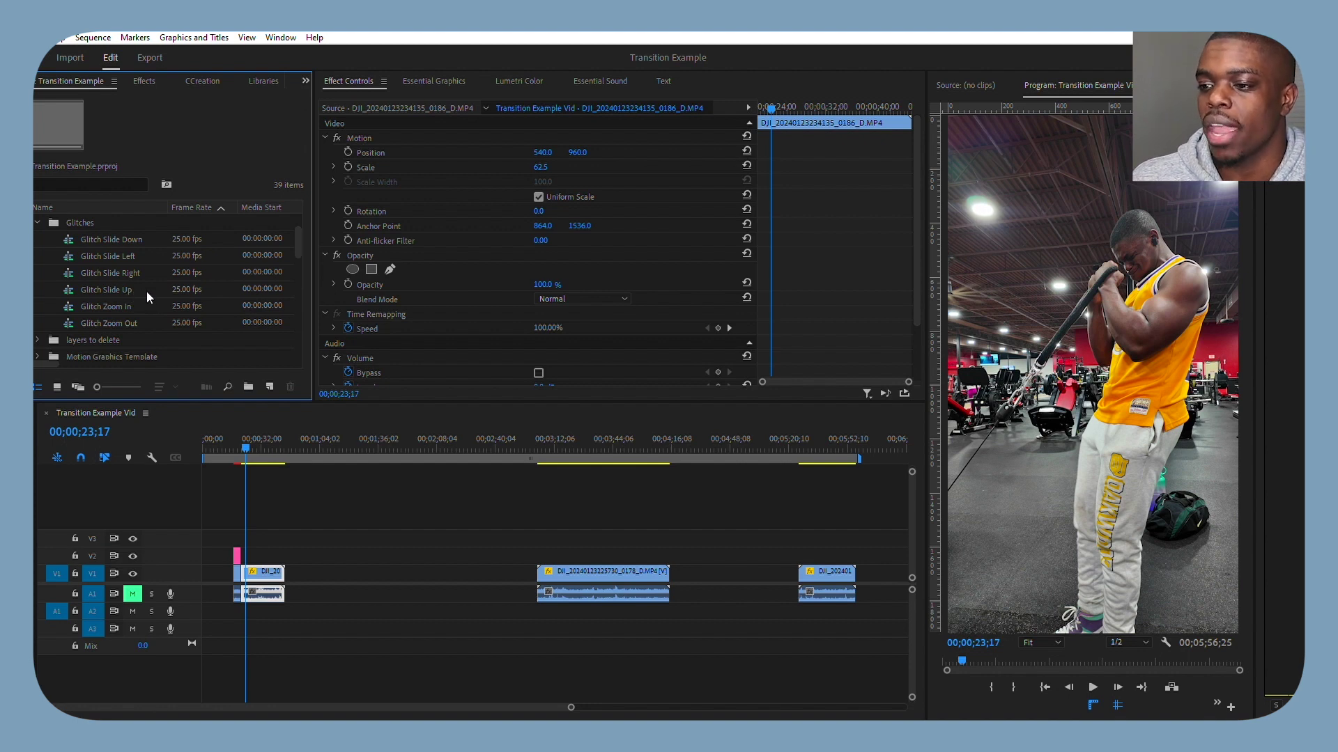
{"action": "left_click_drag", "start_coordinate": [144, 306], "coordinate": [311, 570]}
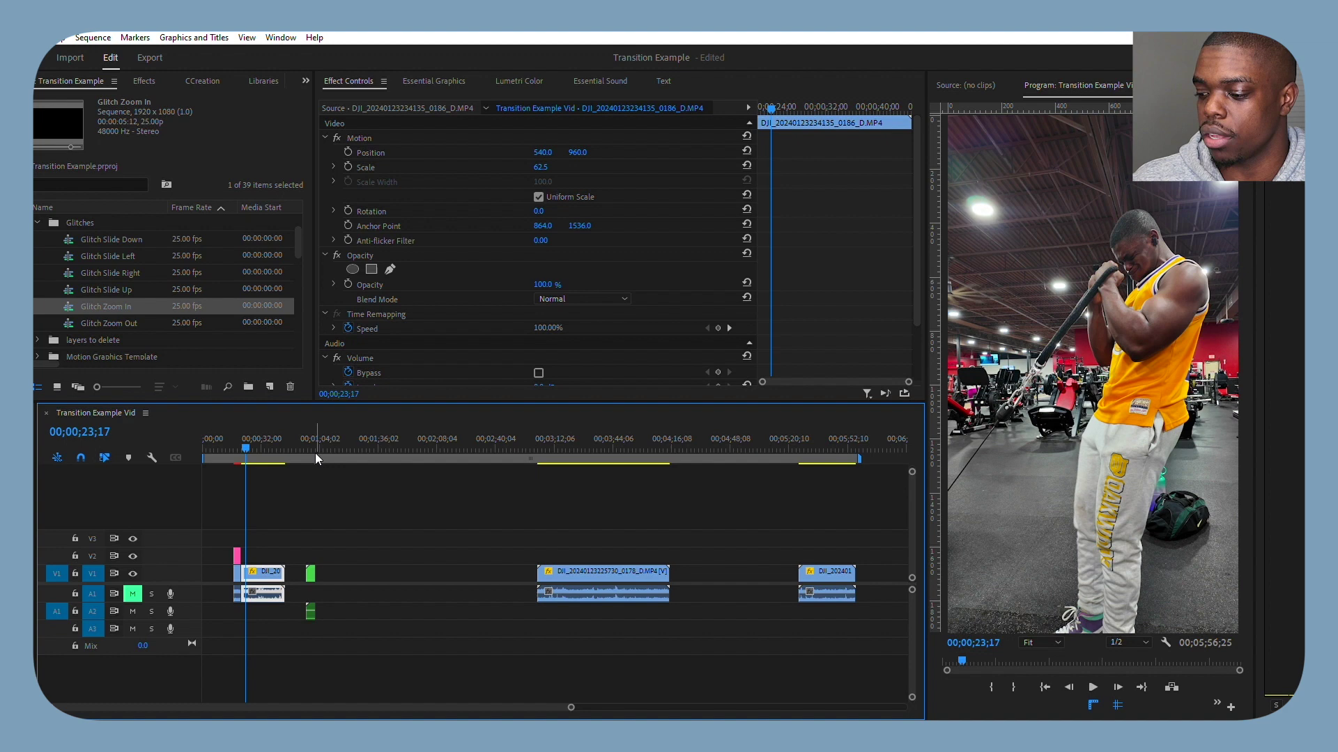
- Delete the Glitch Zoom In clip, open the Glitch Zoom In sequence and select its three clips
{"action": "left_click", "coordinate": [311, 571]}
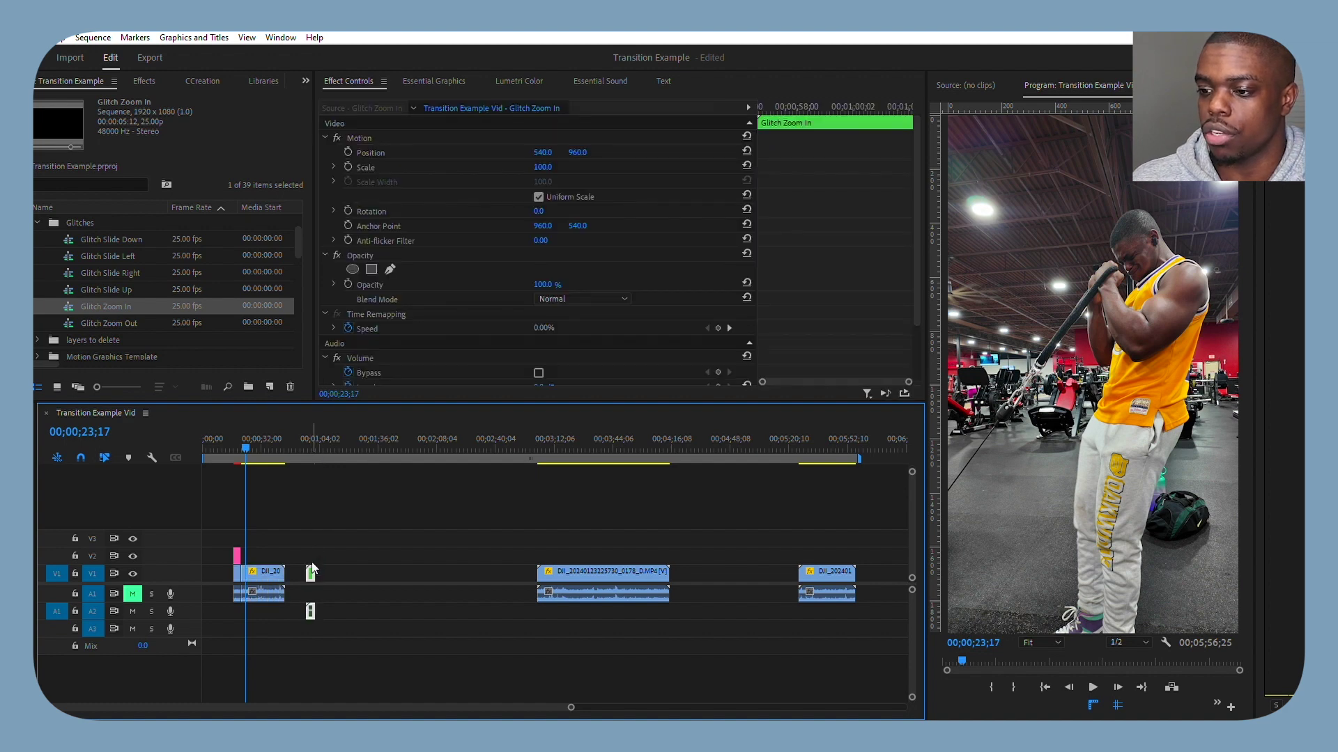
{"action": "key", "text": "Delete"}
{"action": "left_click", "coordinate": [149, 300]}
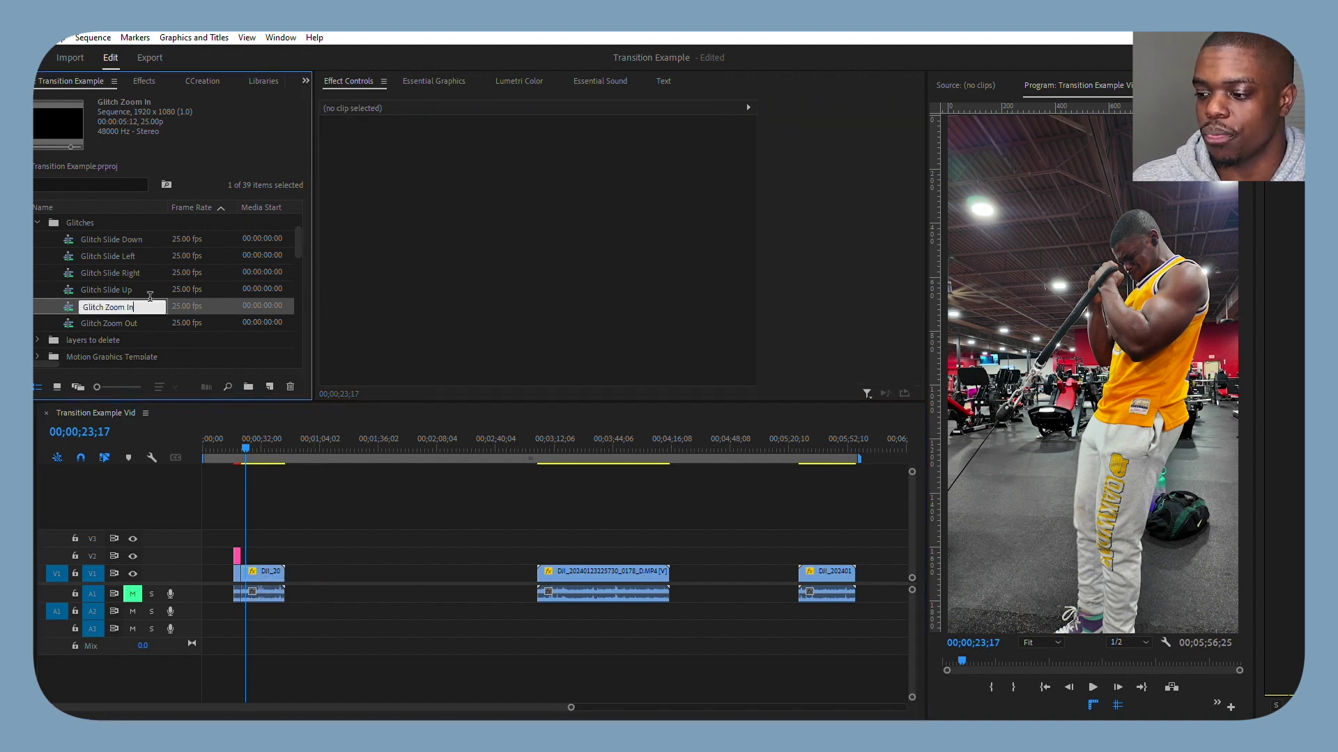
{"action": "double_click", "coordinate": [185, 306]}
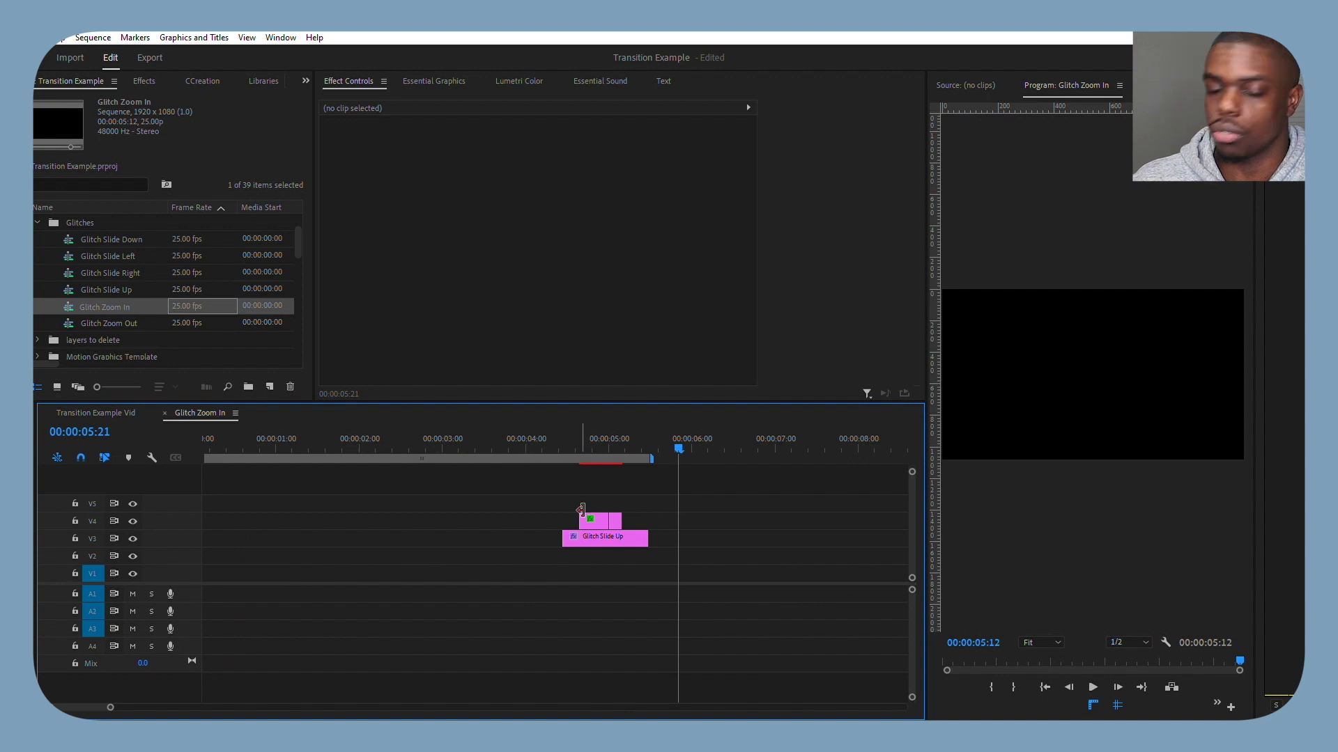
{"action": "left_click_drag", "start_coordinate": [526, 488], "coordinate": [688, 545]}
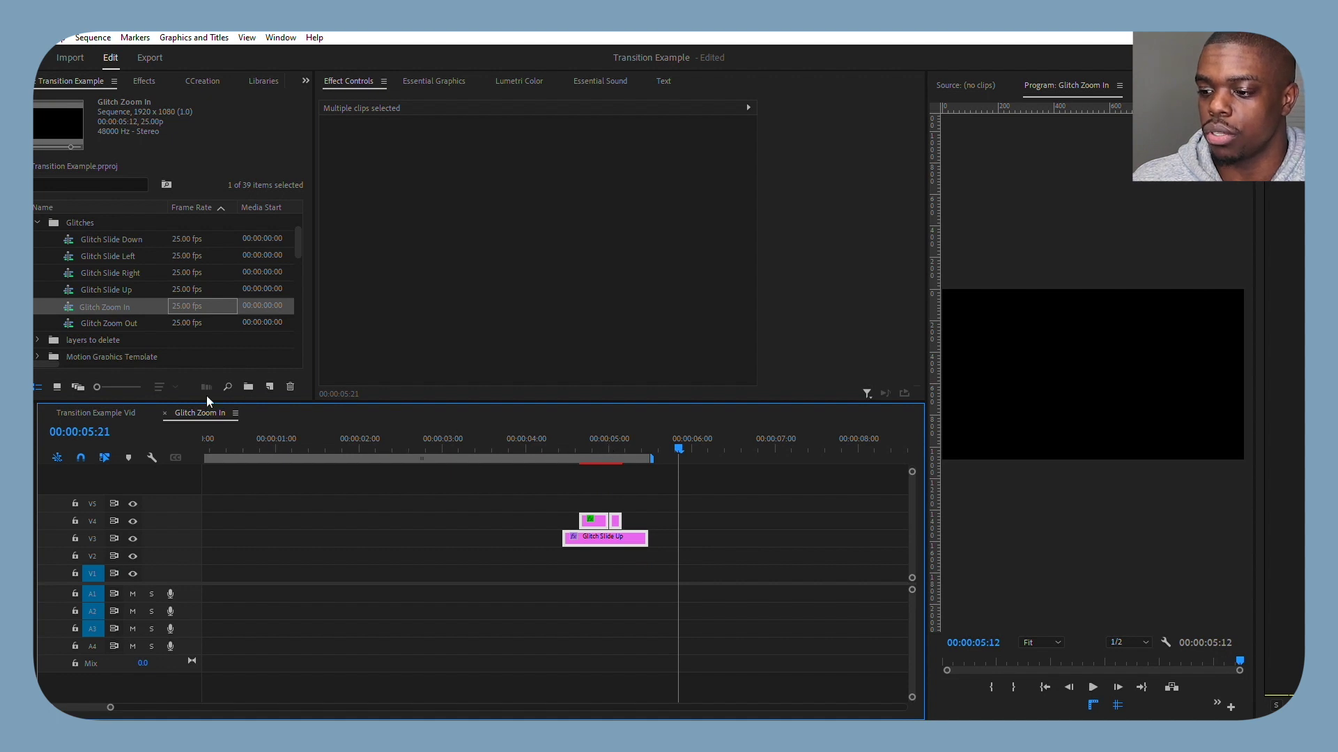
- Park the gym sequence playhead on an empty spot and reselect the three Glitch Zoom In clips
{"action": "left_click", "coordinate": [107, 404]}
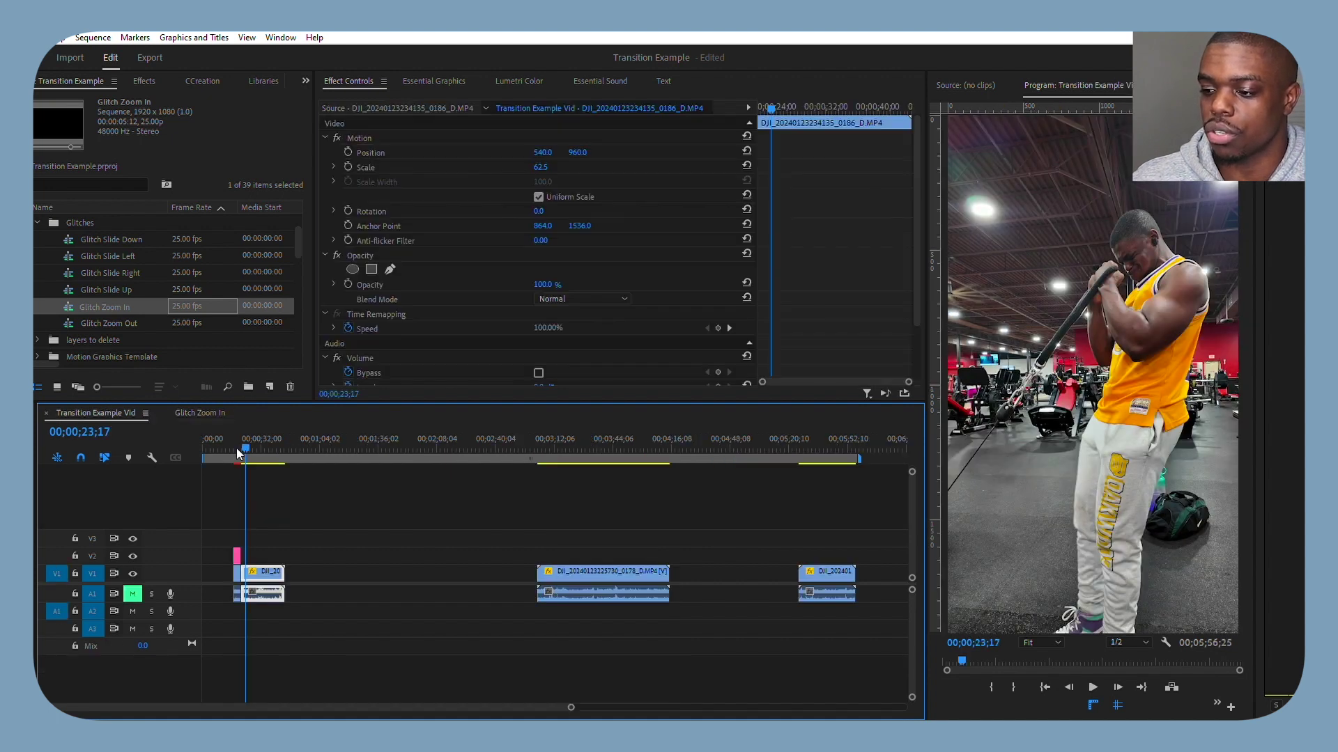
{"action": "left_click", "coordinate": [298, 441]}
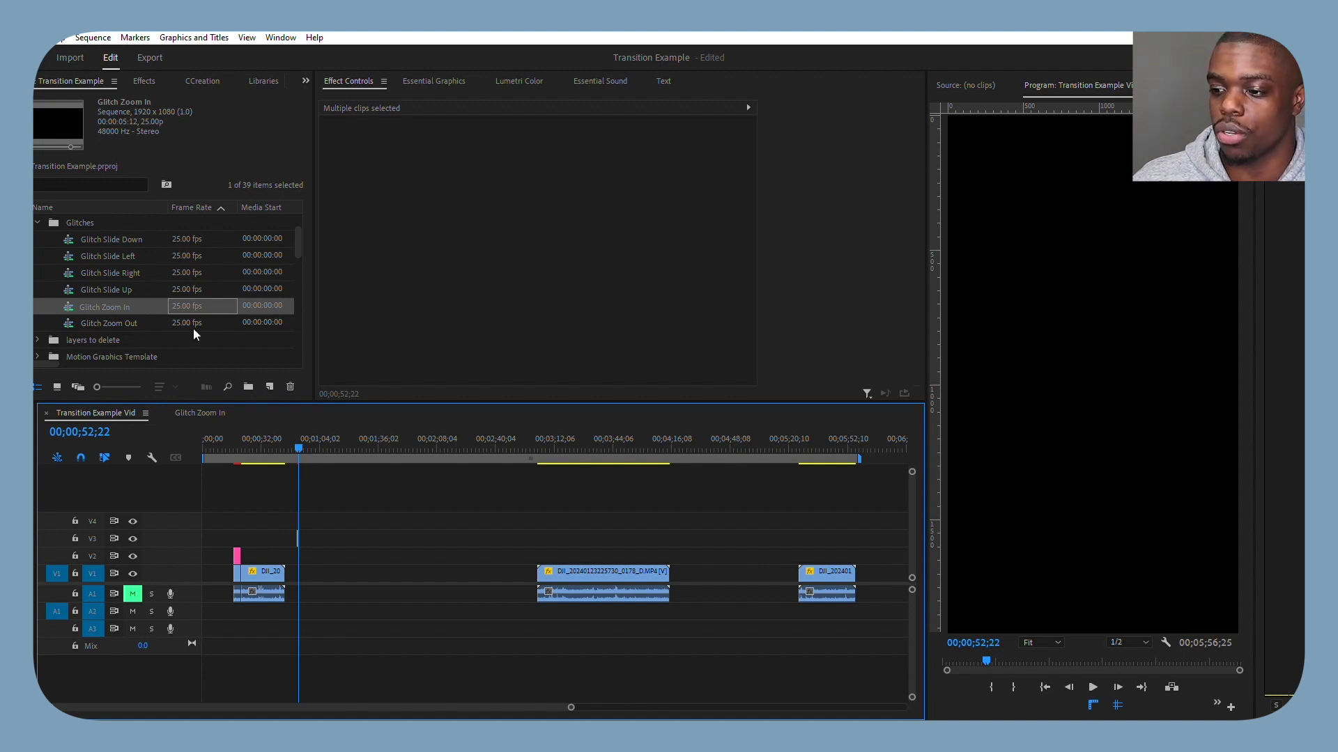
{"action": "left_click", "coordinate": [214, 414]}
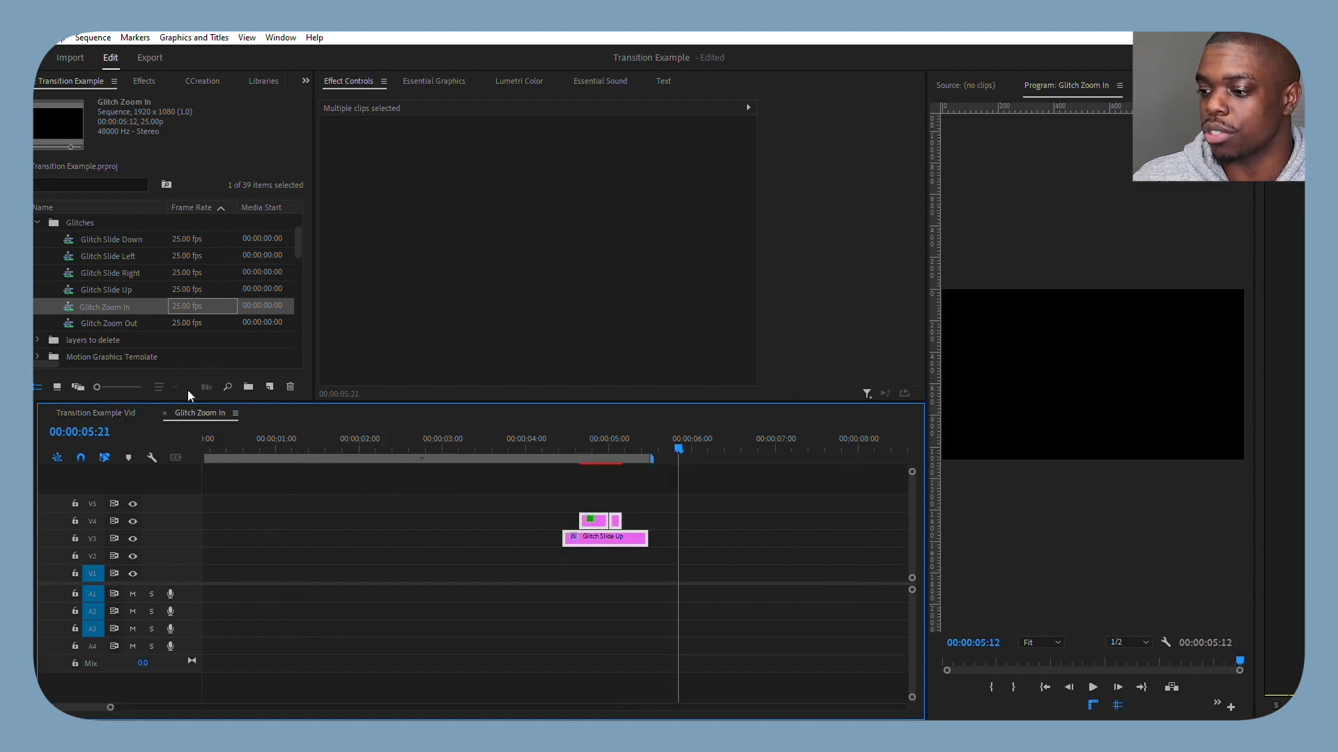
{"action": "left_click_drag", "start_coordinate": [535, 493], "coordinate": [694, 562]}
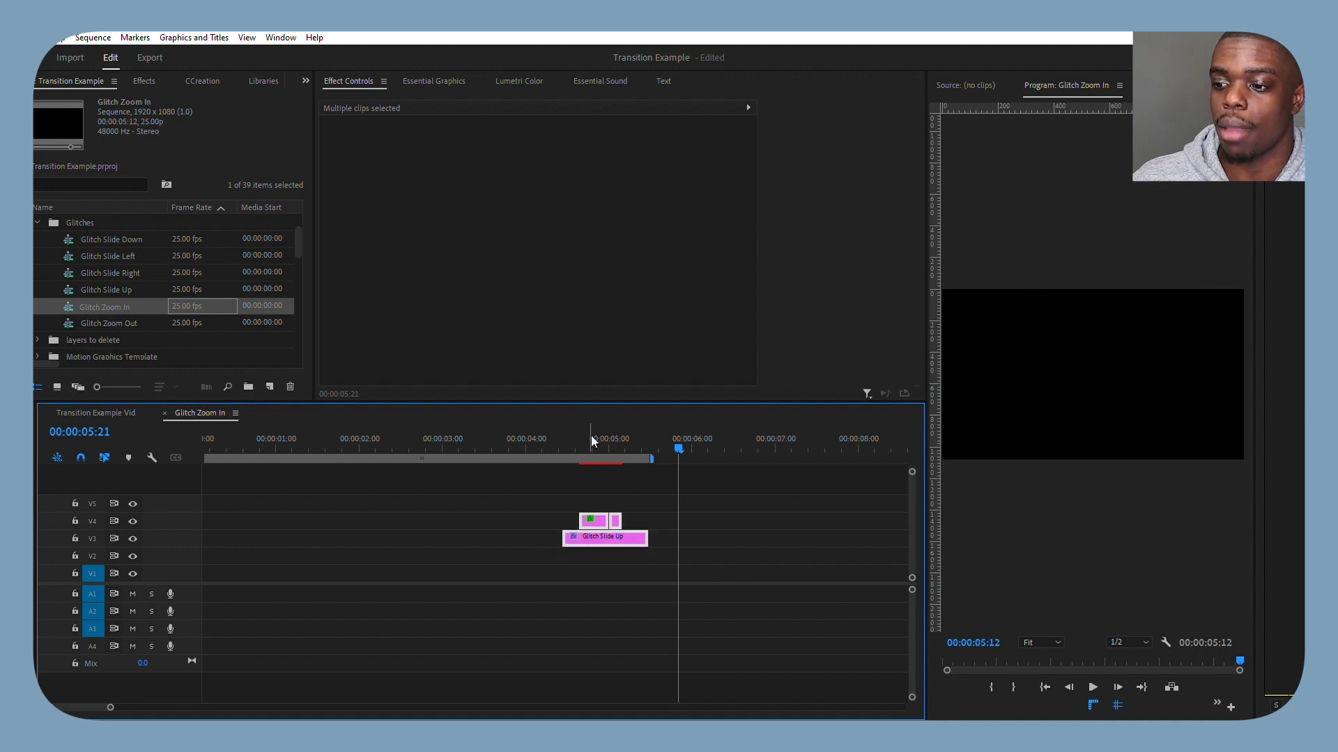
{"action": "left_click", "coordinate": [101, 409]}
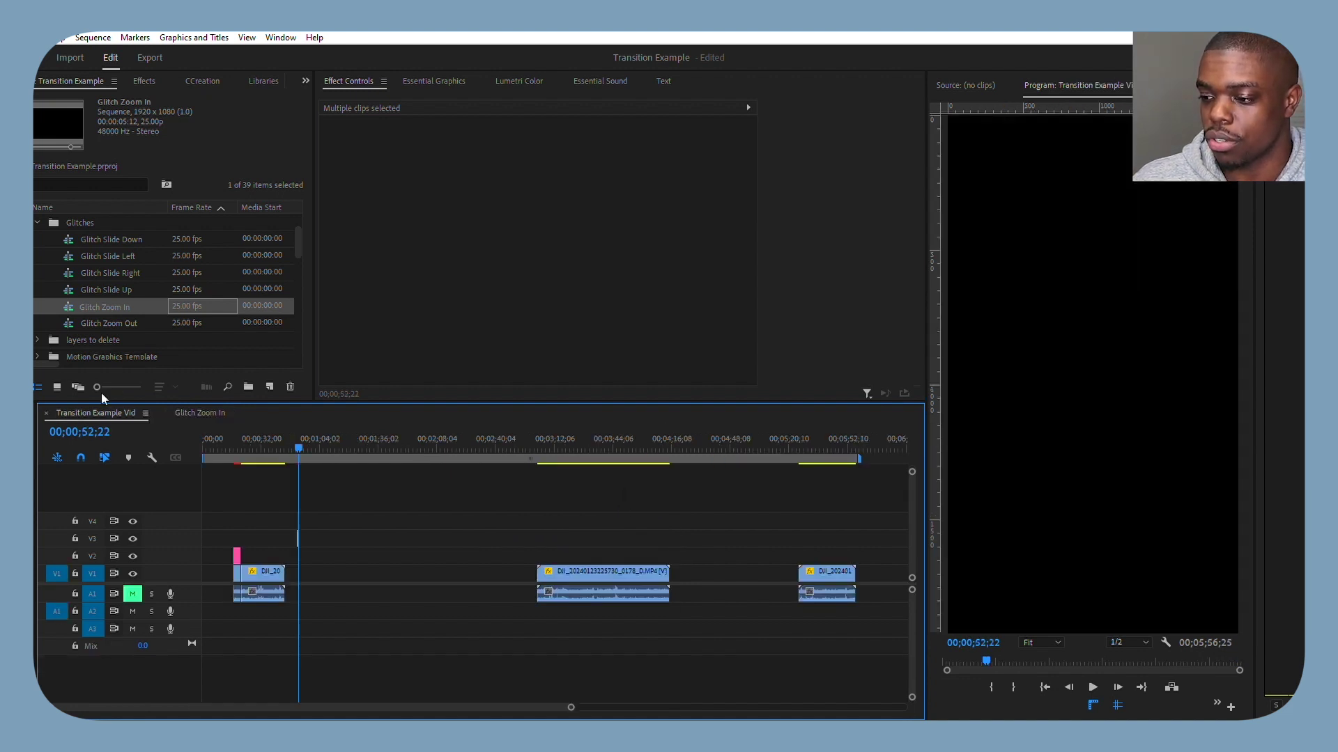
- Paste the glitch effect clips and move them onto the cut at 00;00;21;02
{"action": "key", "text": "ctrl+v"}
{"action": "key", "text": "="}
{"action": "key", "text": "="}
{"action": "key", "text": "="}
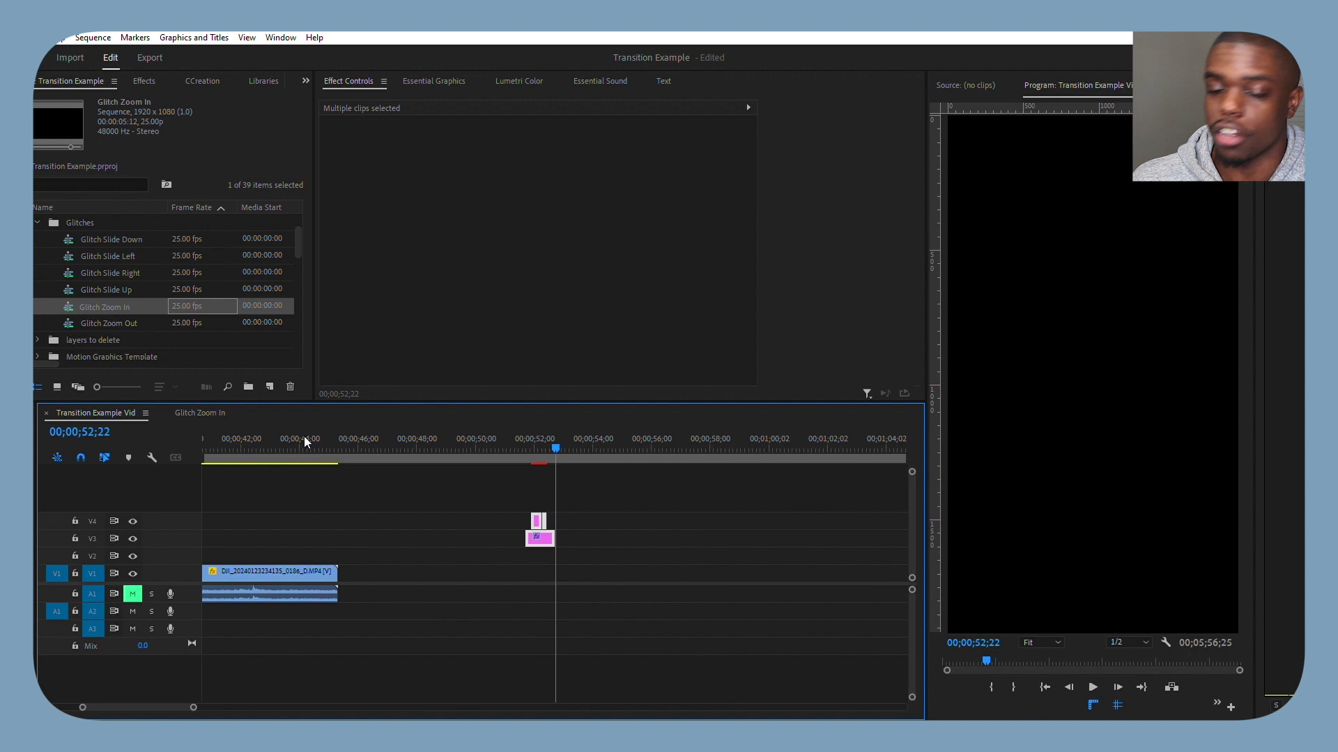
{"action": "left_click_drag", "start_coordinate": [545, 528], "coordinate": [249, 531]}
{"action": "key", "text": "minus"}
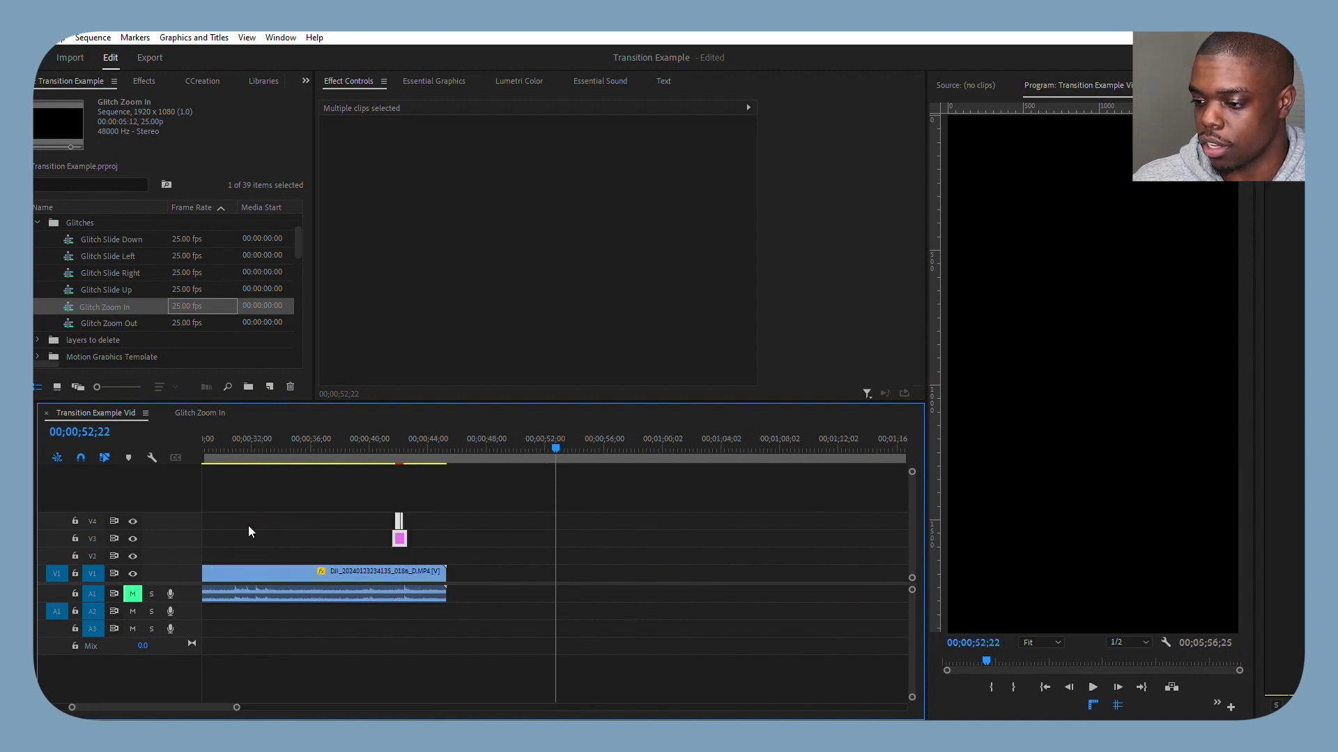
{"action": "key", "text": "minus"}
{"action": "left_click_drag", "start_coordinate": [473, 528], "coordinate": [362, 520]}
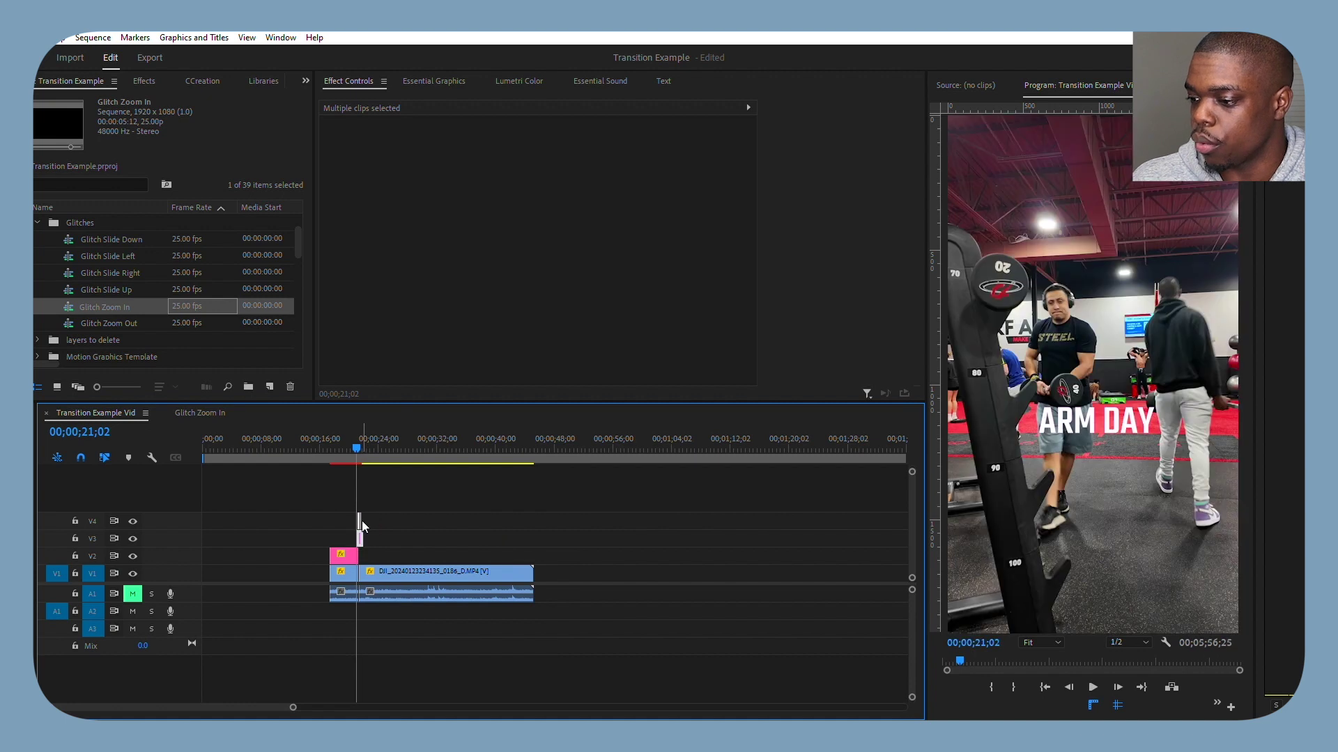
{"action": "key", "text": "equal"}
{"action": "key", "text": "equal"}
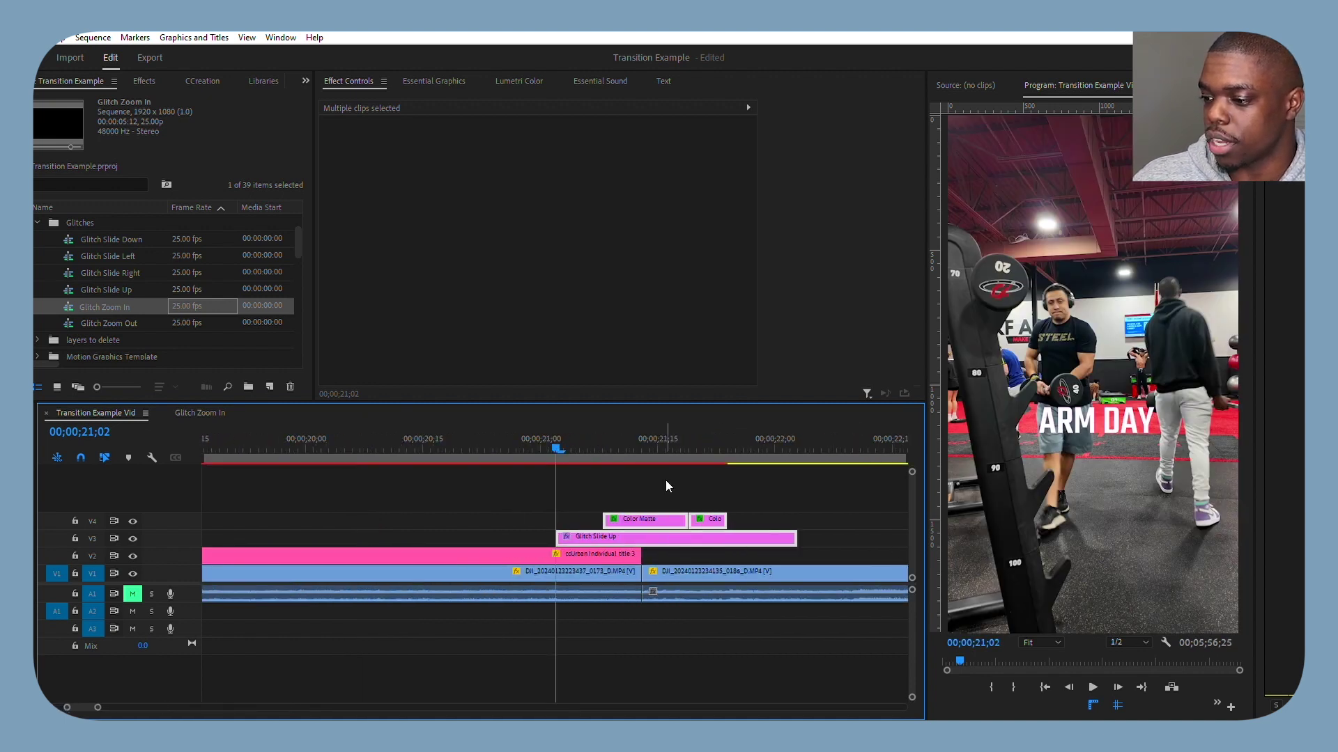
- Turn off snapping and fine-tune the effect clips' position over the cut
{"action": "left_click_drag", "start_coordinate": [695, 520], "coordinate": [646, 520]}
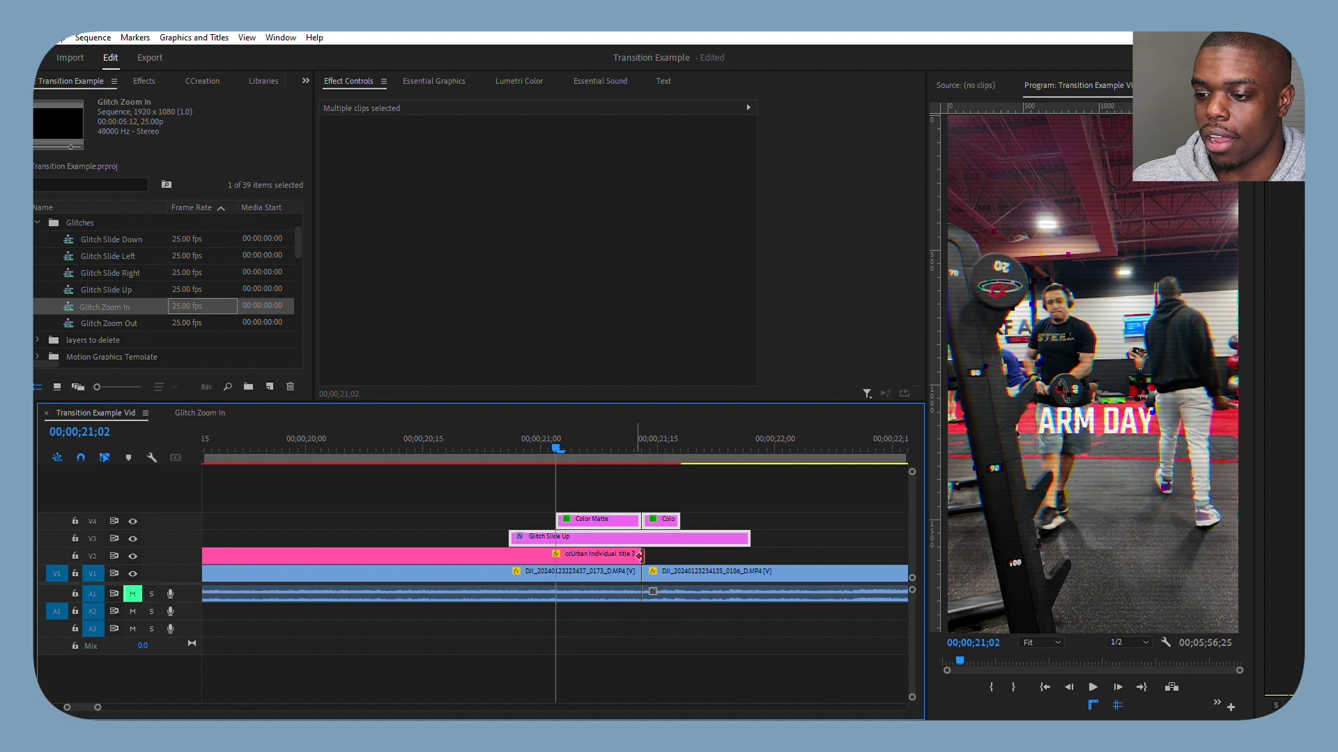
{"action": "left_click", "coordinate": [81, 456]}
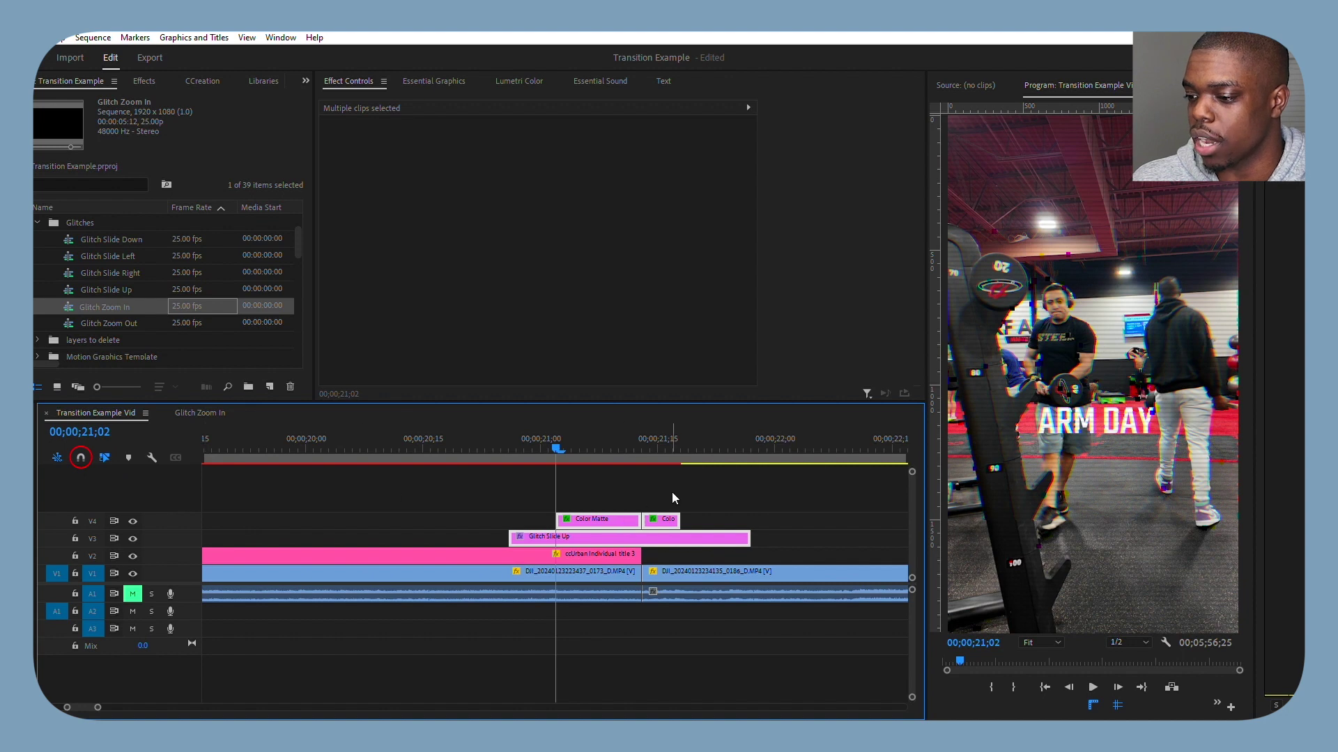
{"action": "mouse_move", "coordinate": [673, 529]}
{"action": "left_mouse_down"}
{"action": "mouse_move", "coordinate": [697, 529]}
{"action": "mouse_move", "coordinate": [672, 530]}
{"action": "mouse_move", "coordinate": [693, 540]}
{"action": "left_mouse_up"}
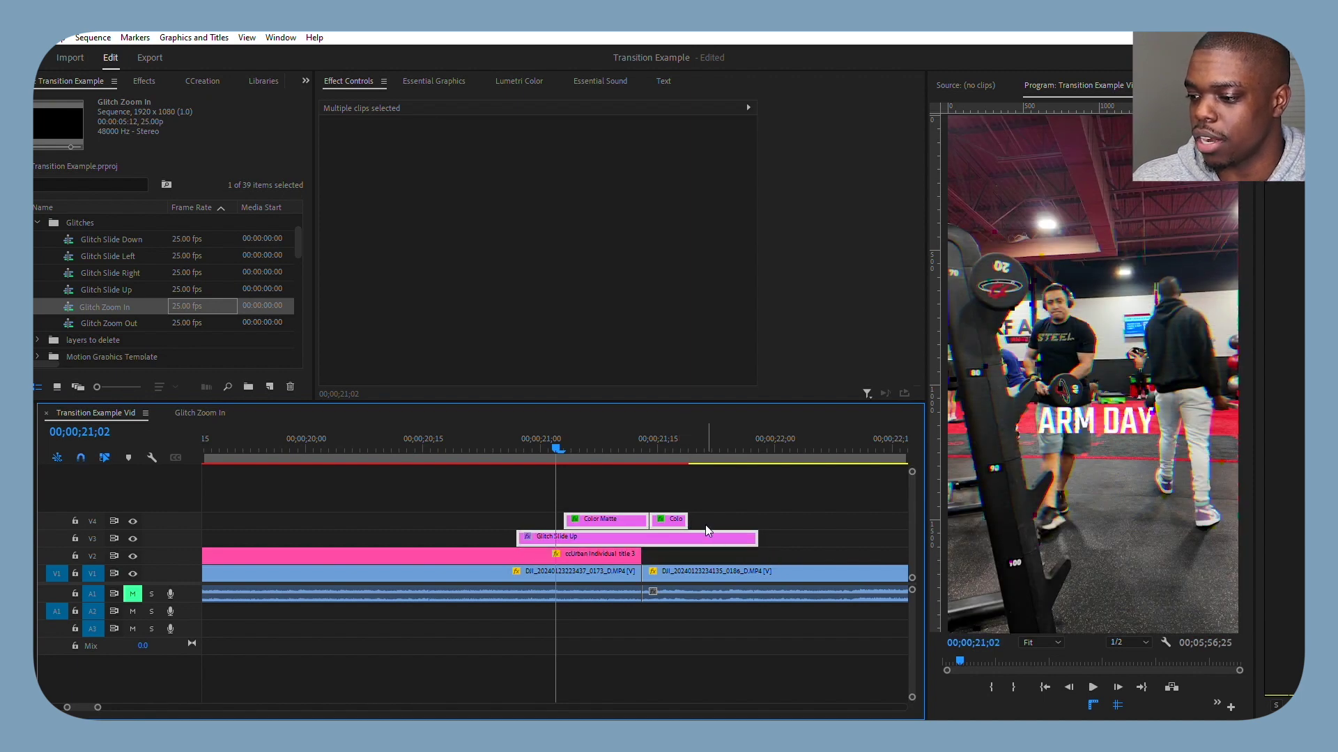
{"action": "left_click_drag", "start_coordinate": [705, 530], "coordinate": [679, 518]}
{"action": "key", "text": "minus"}
{"action": "left_click_drag", "start_coordinate": [524, 441], "coordinate": [500, 441]}
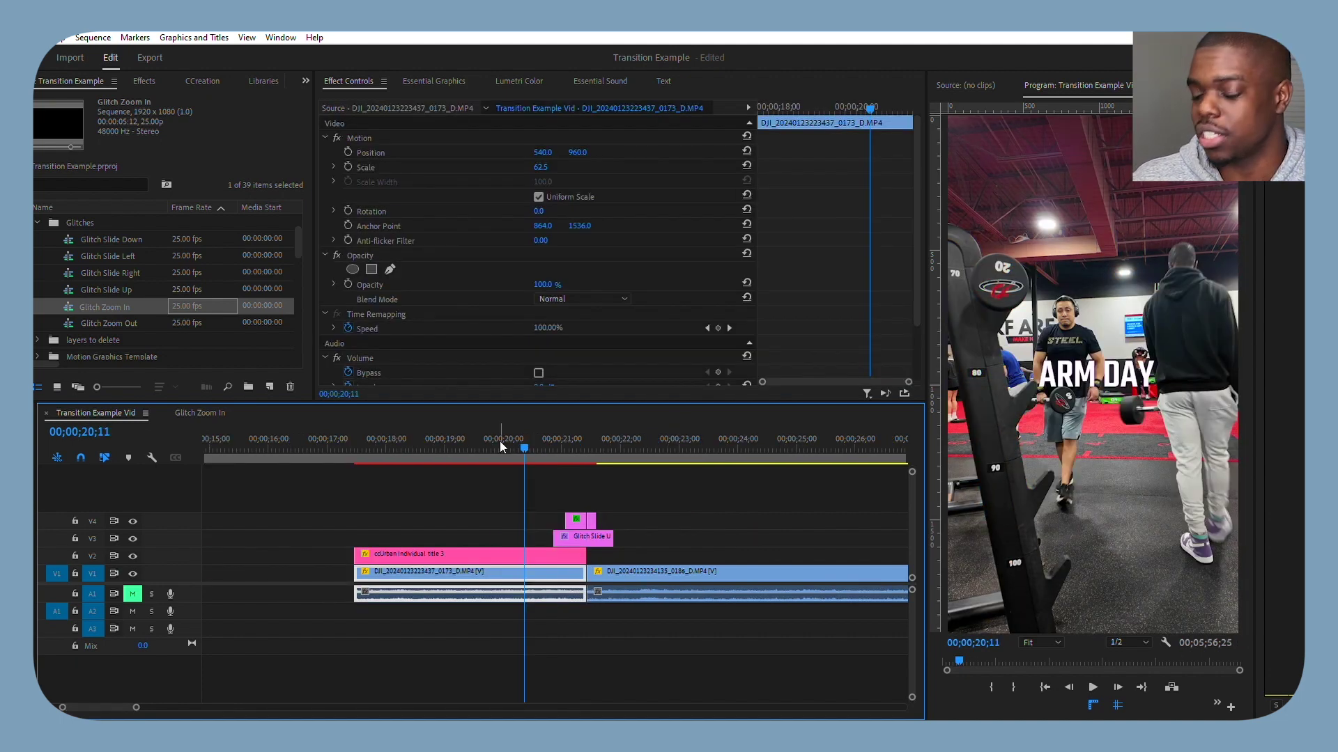
{"action": "key", "text": "space"}
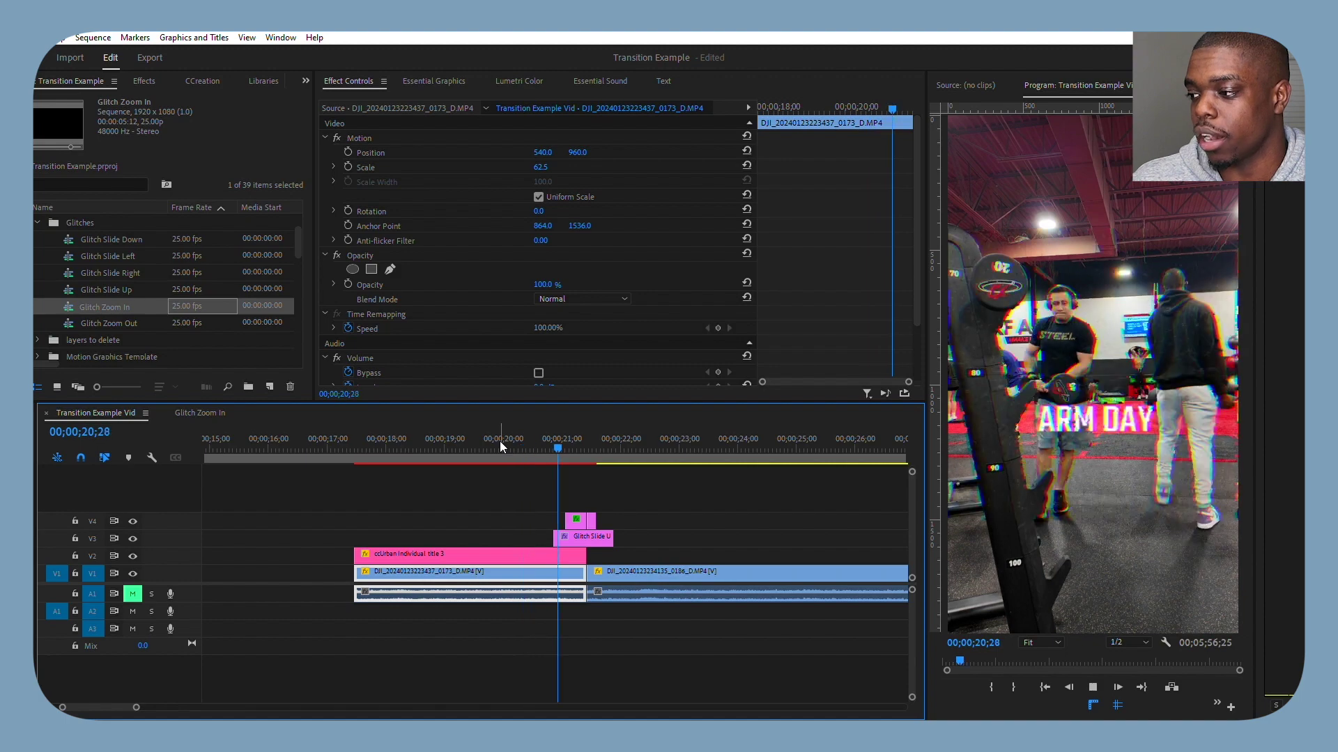
{"action": "key", "text": "space"}
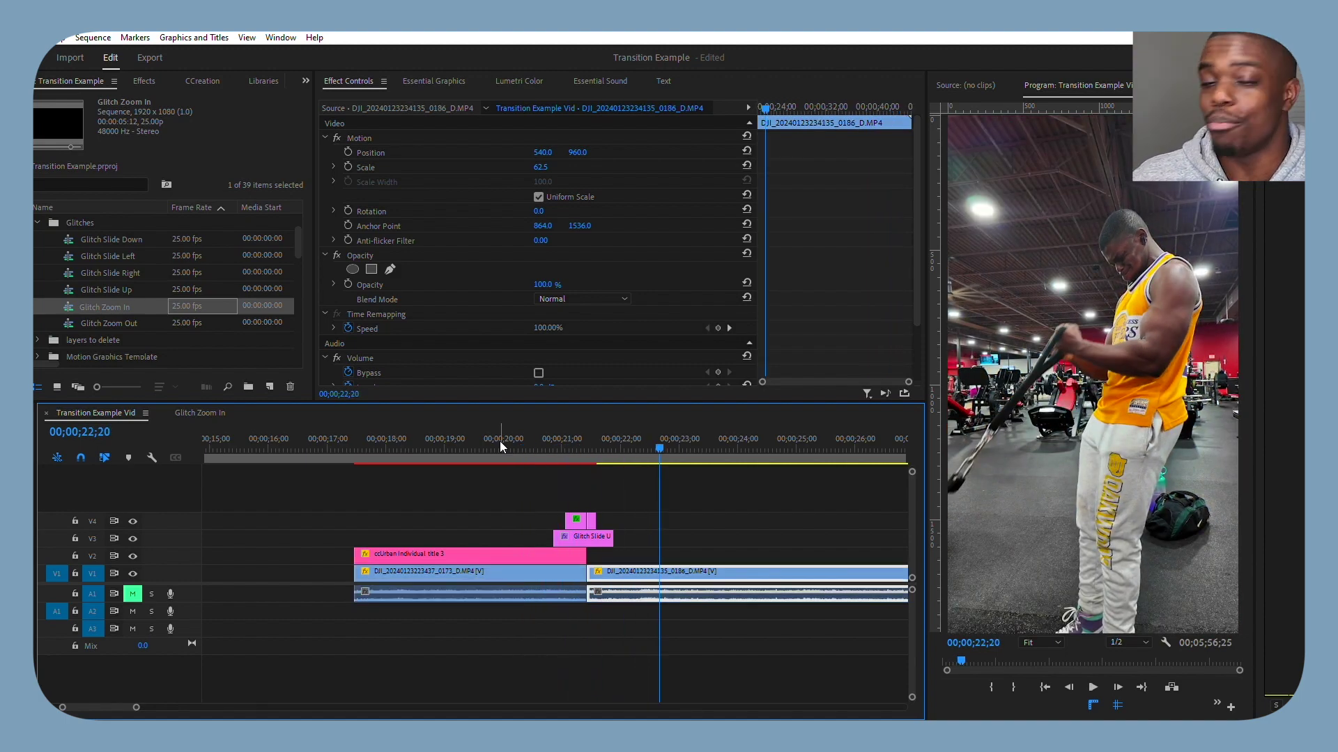
{"action": "left_click", "coordinate": [554, 443]}
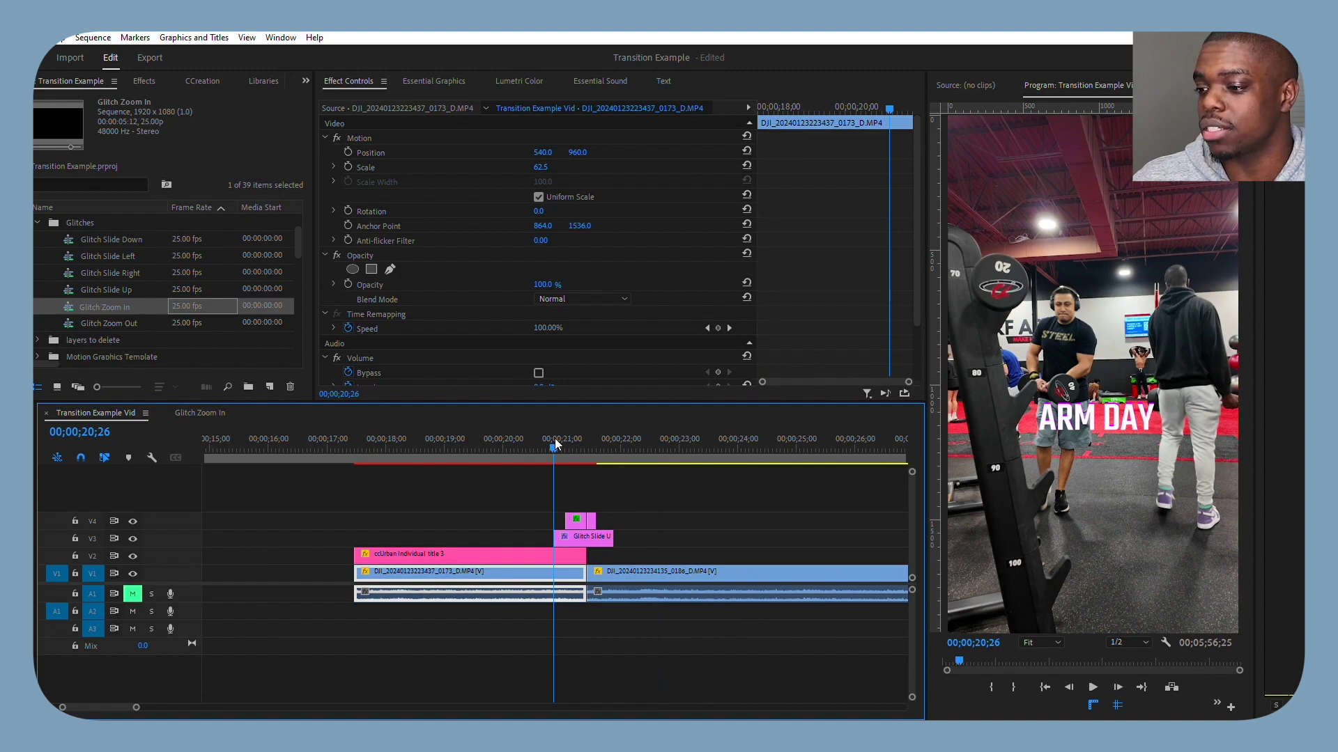
{"action": "left_click", "coordinate": [531, 446]}
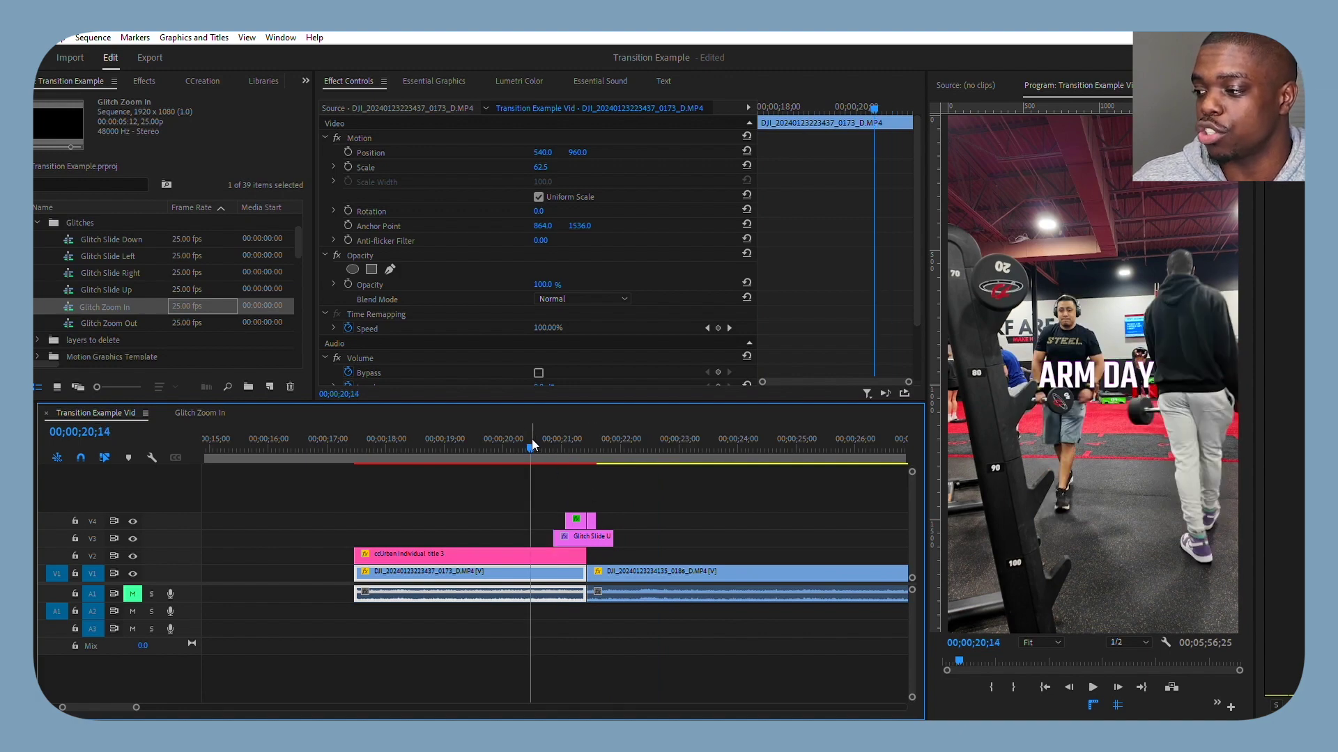
{"action": "key", "text": "space"}
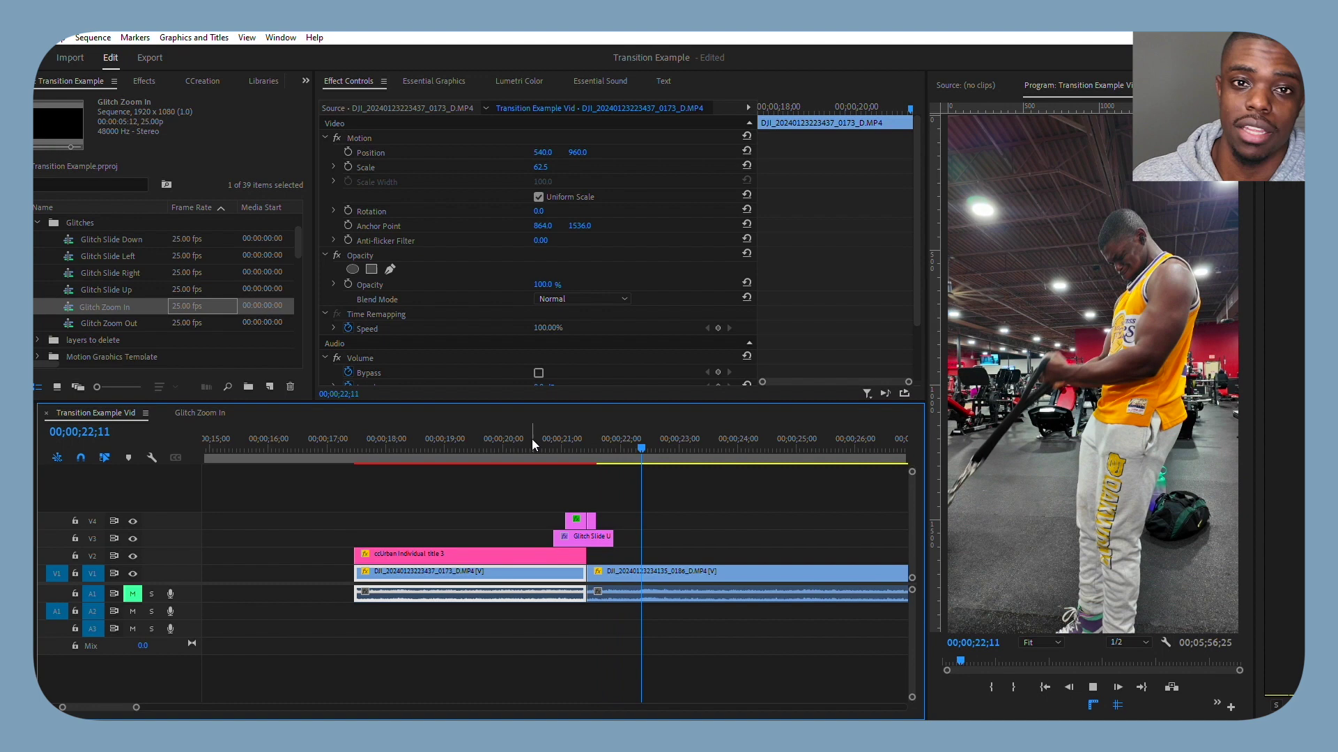
{"action": "key", "text": "space"}
{"action": "left_click", "coordinate": [532, 441]}
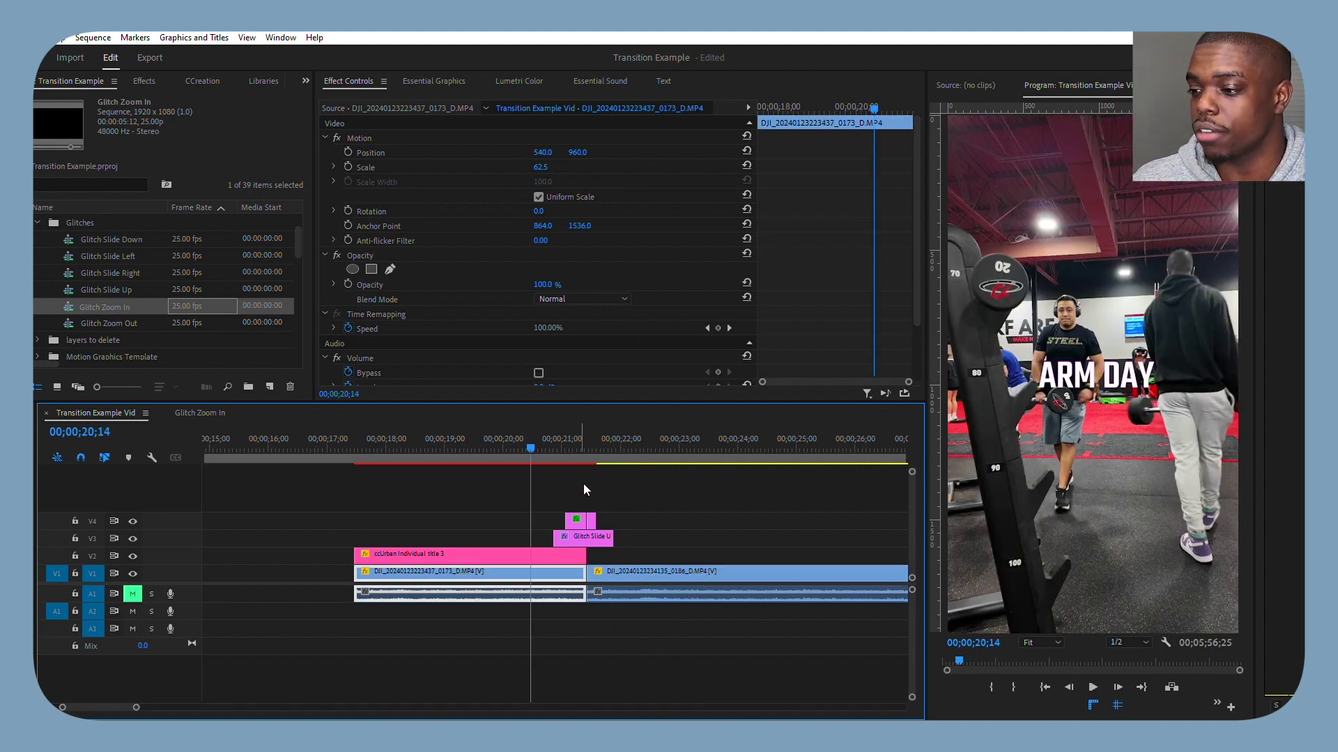
- Set the Color Matte's rotation on V4 to 90°
{"action": "left_click", "coordinate": [579, 520]}
{"action": "left_click", "coordinate": [541, 211]}
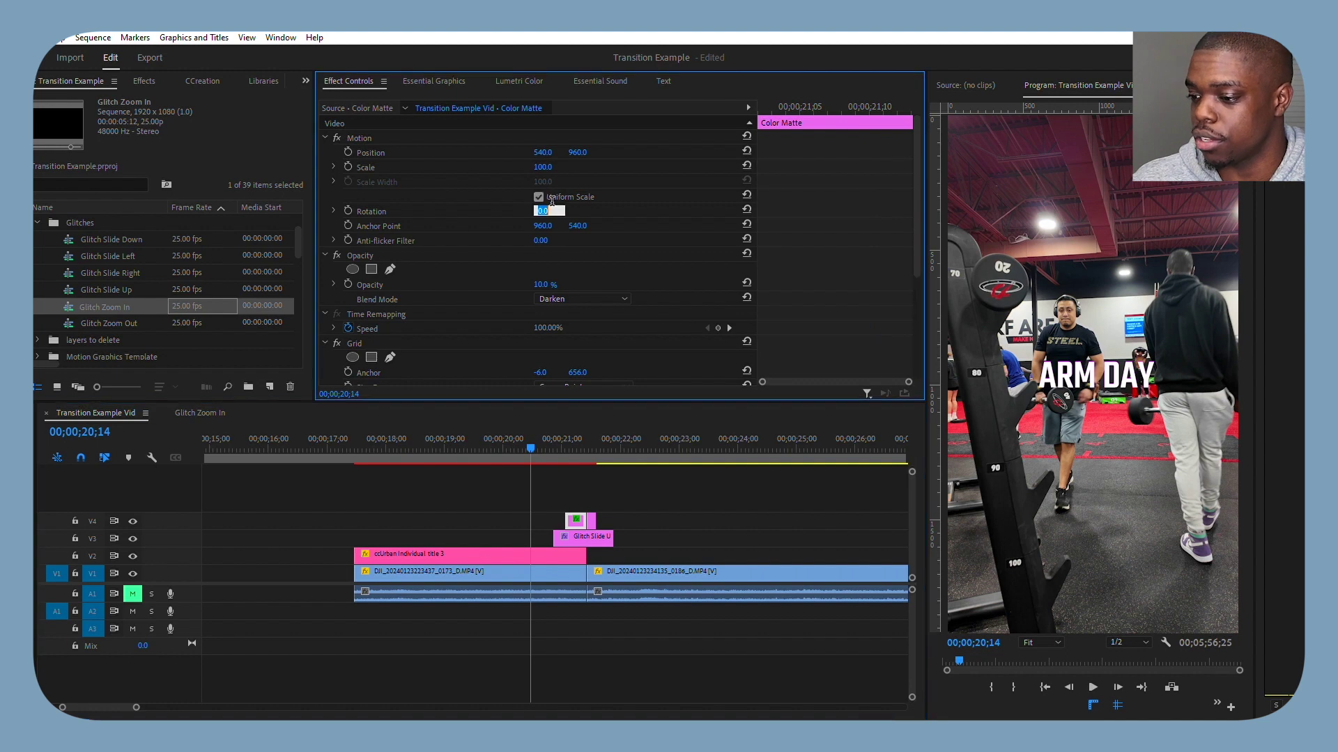
{"action": "type", "text": "90"}
{"action": "key", "text": "Return"}
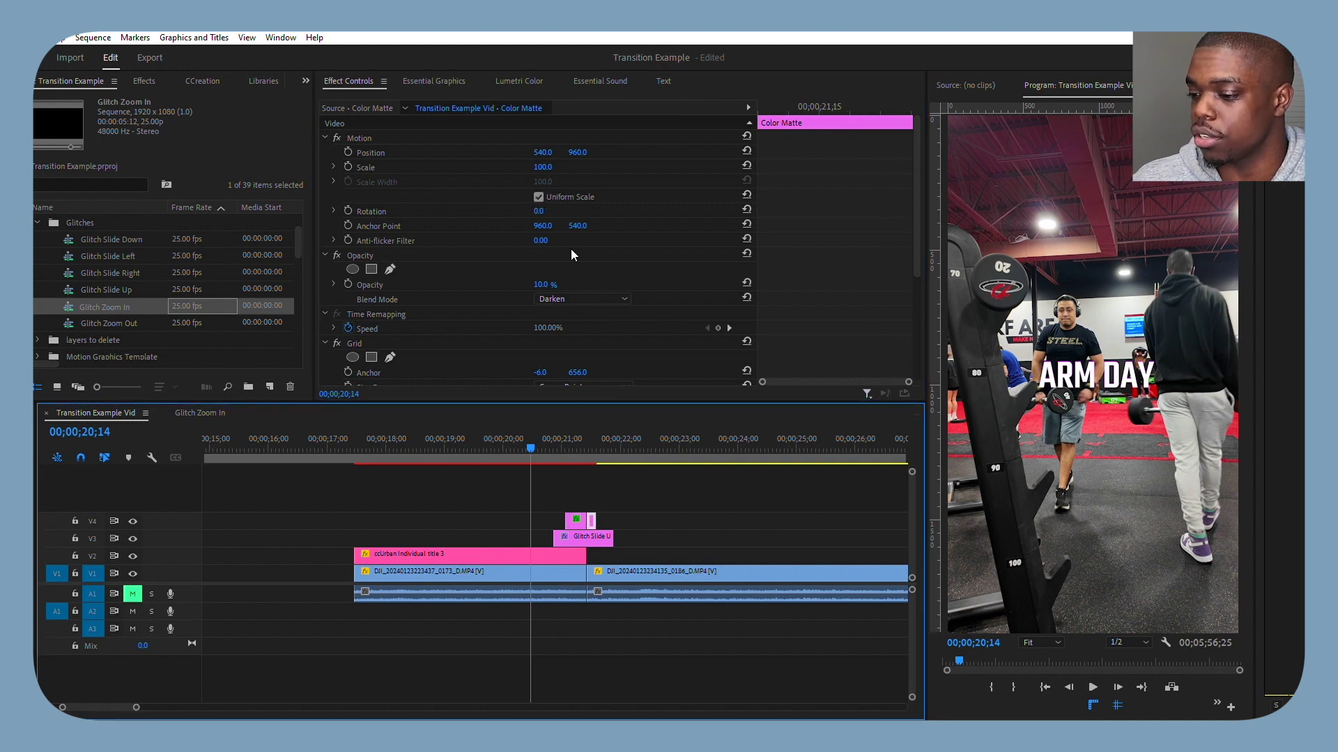
{"action": "left_click", "coordinate": [543, 211]}
{"action": "type", "text": "60"}
{"action": "key", "text": "Return"}
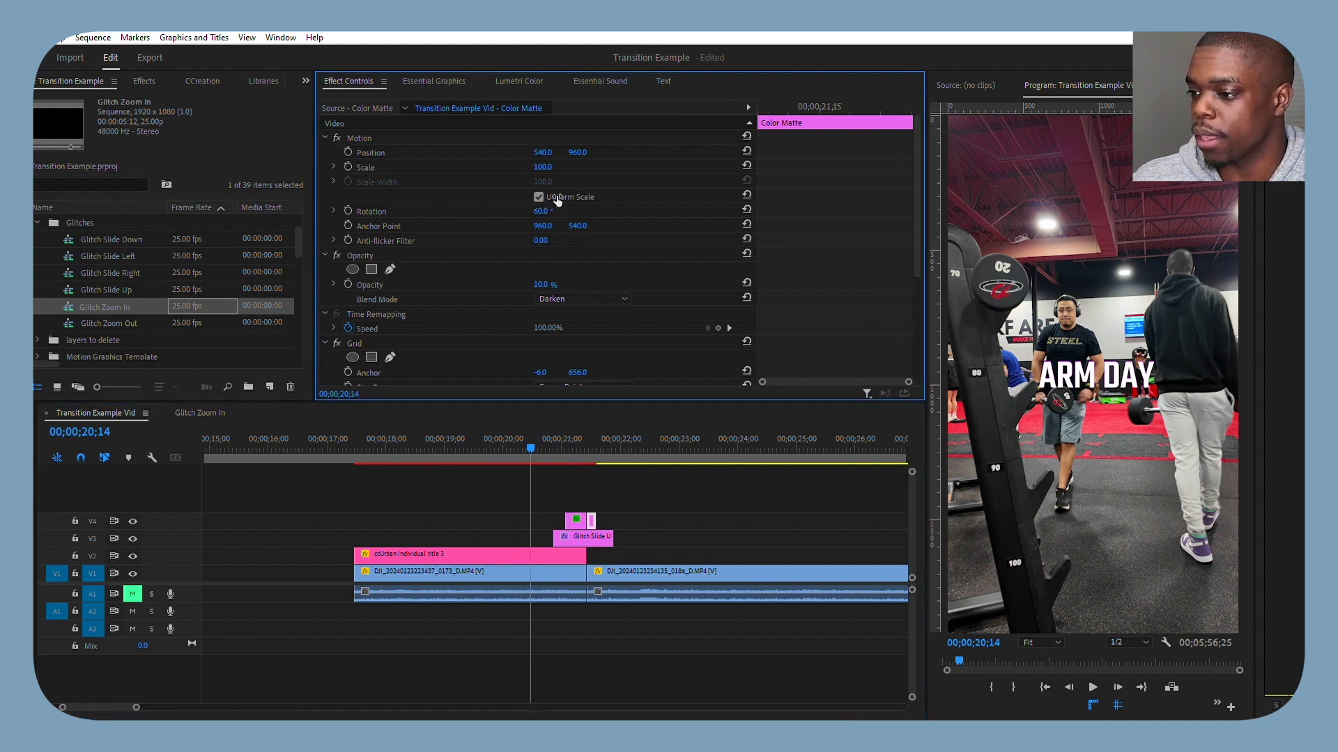
{"action": "left_click", "coordinate": [542, 211]}
{"action": "type", "text": "90"}
{"action": "key", "text": "Return"}
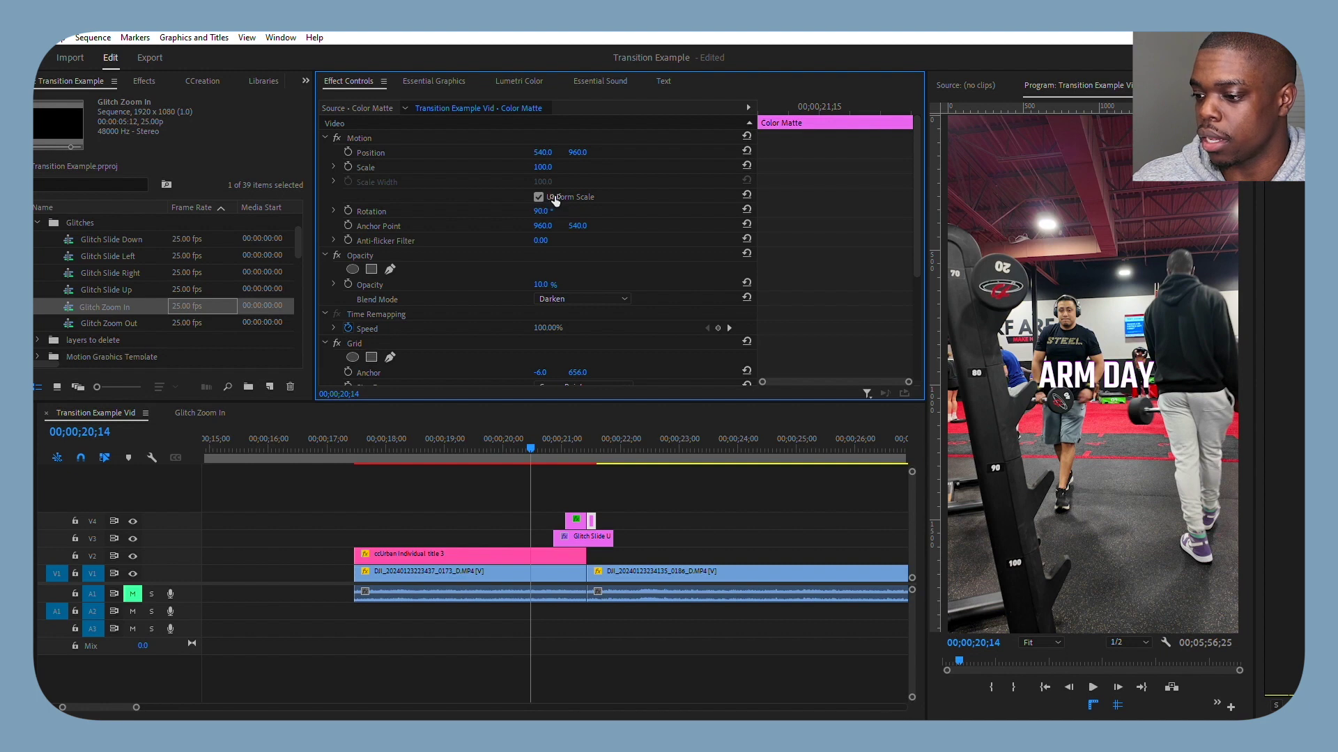
- Set the Glitch Slide Up layer's rotation on V3 to 90° at 21;03
{"action": "left_click", "coordinate": [584, 534]}
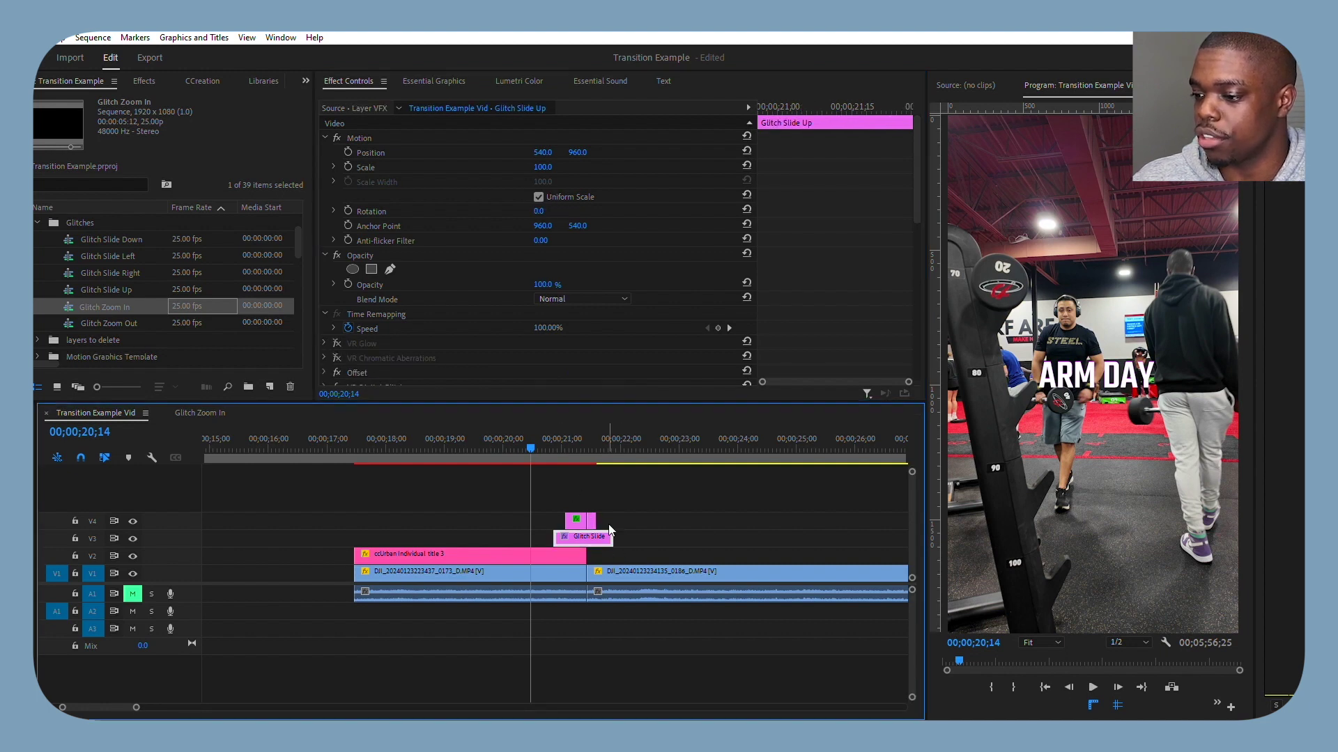
{"action": "left_click", "coordinate": [568, 445]}
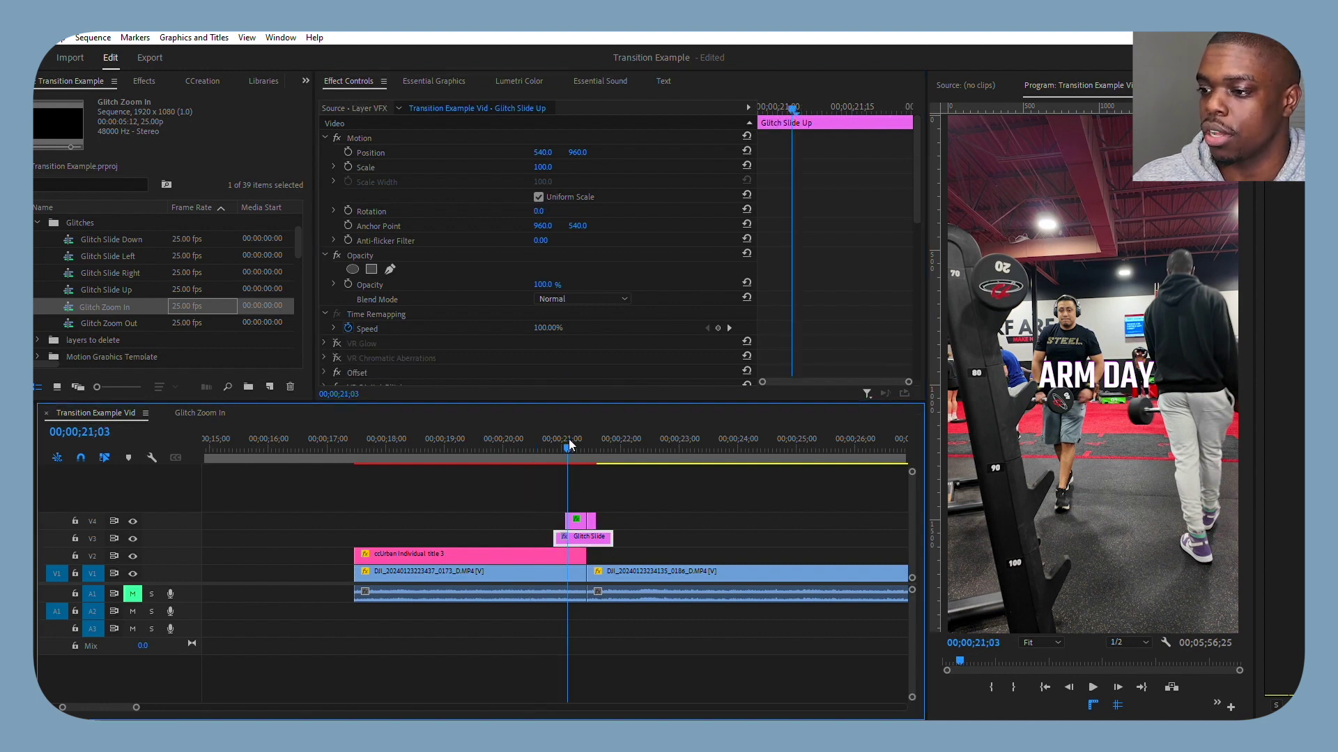
{"action": "left_click", "coordinate": [540, 211]}
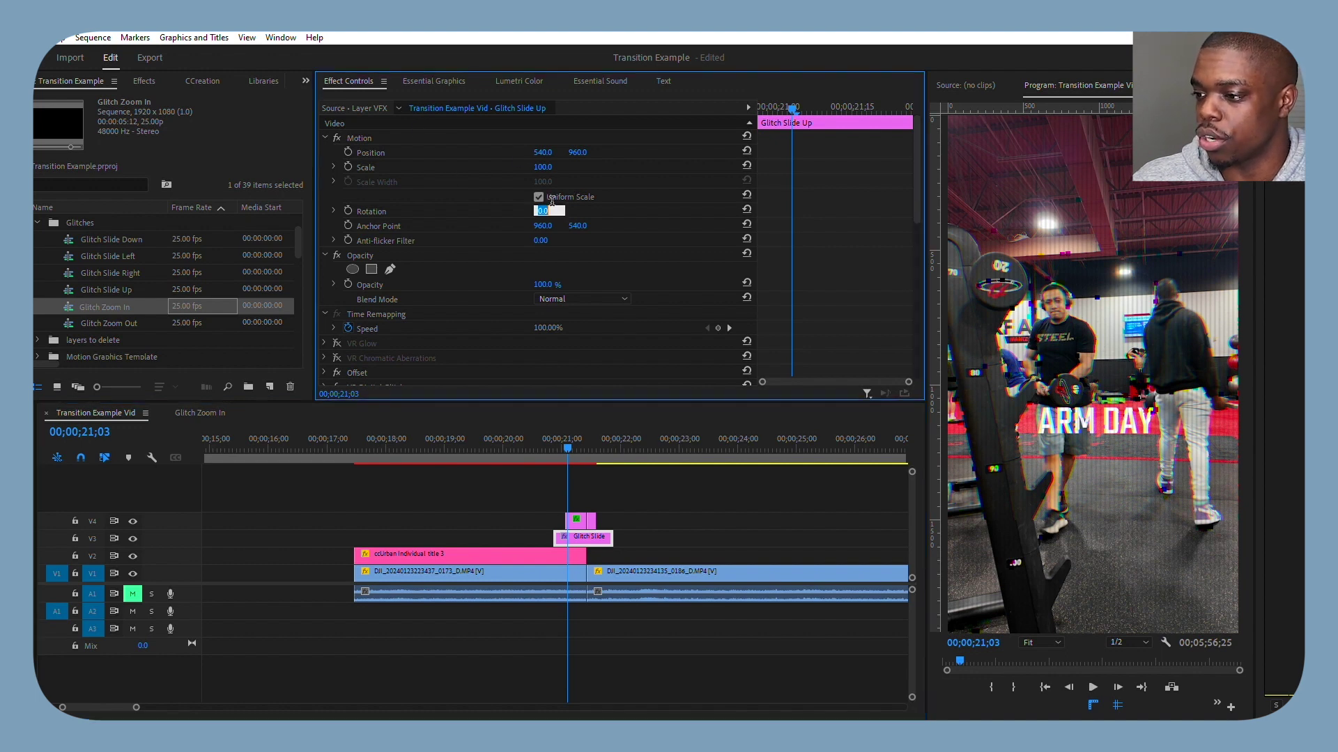
{"action": "type", "text": "90"}
{"action": "key", "text": "Return"}
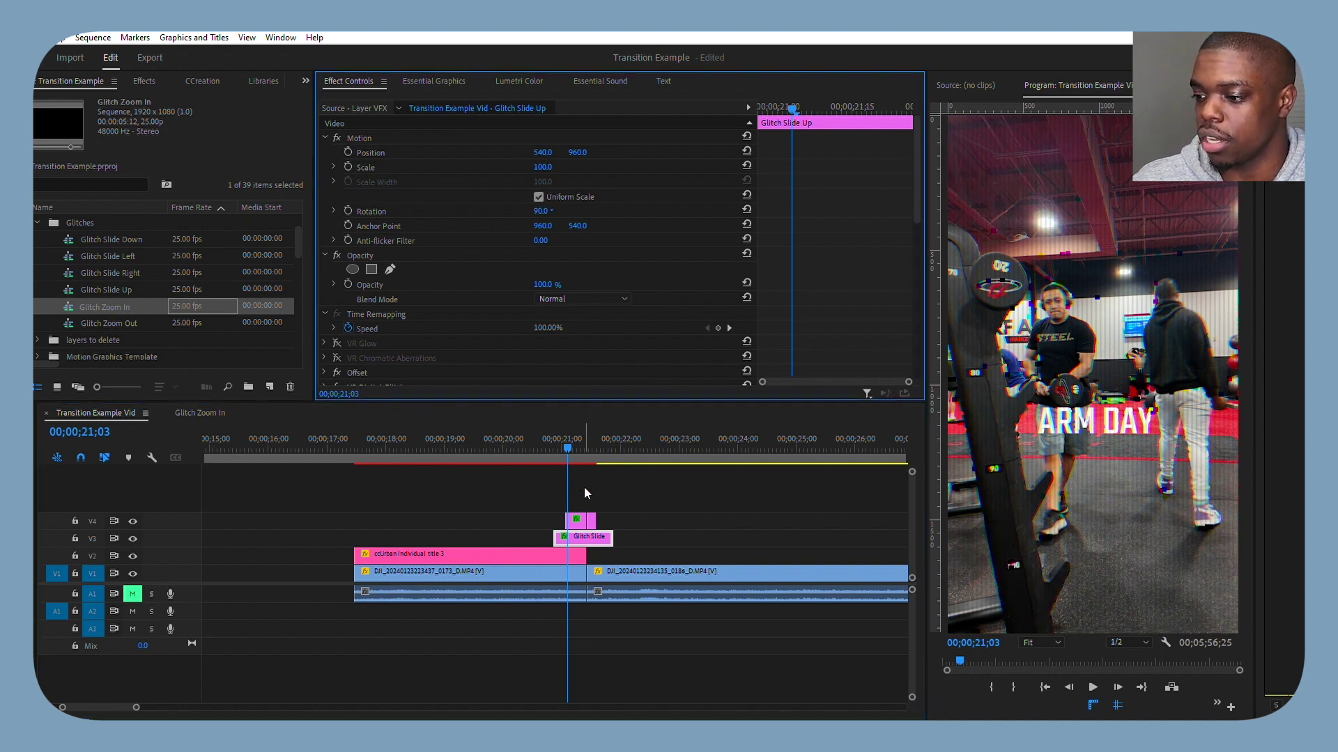
{"action": "left_click", "coordinate": [579, 519]}
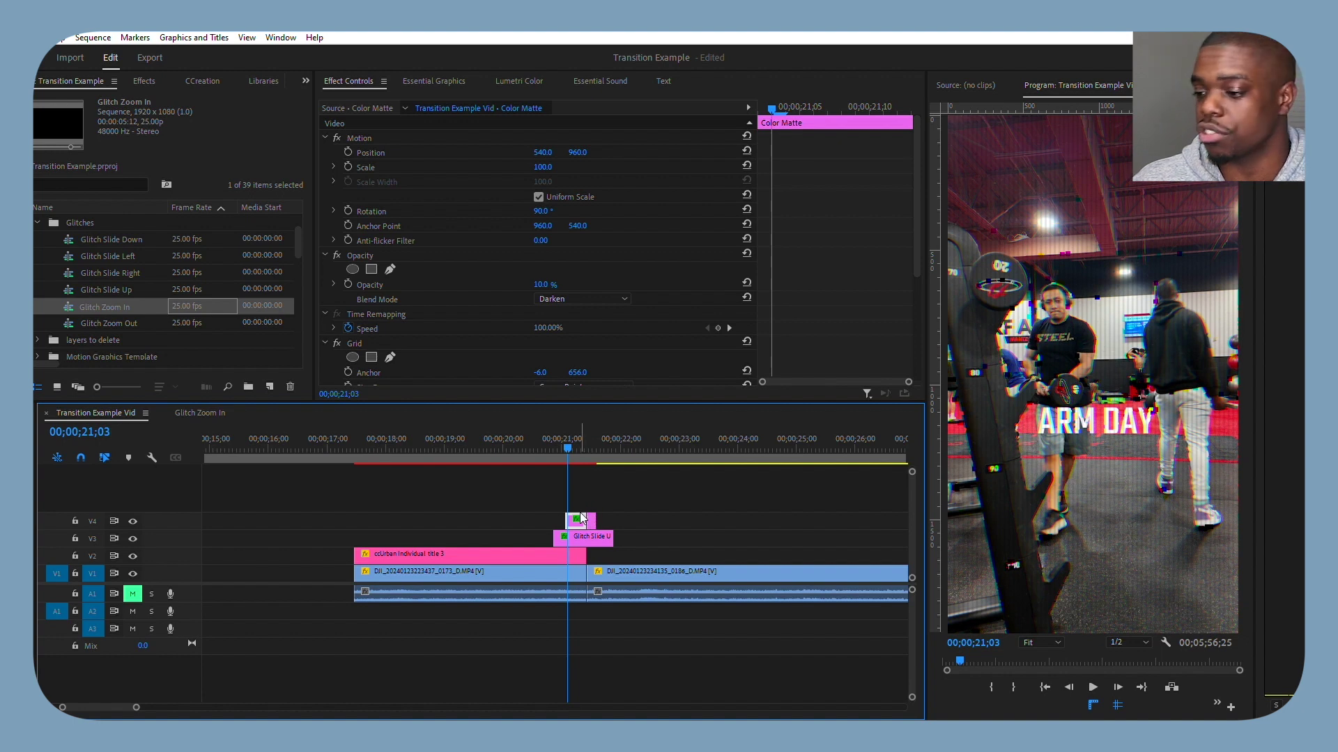
{"action": "left_click", "coordinate": [528, 439]}
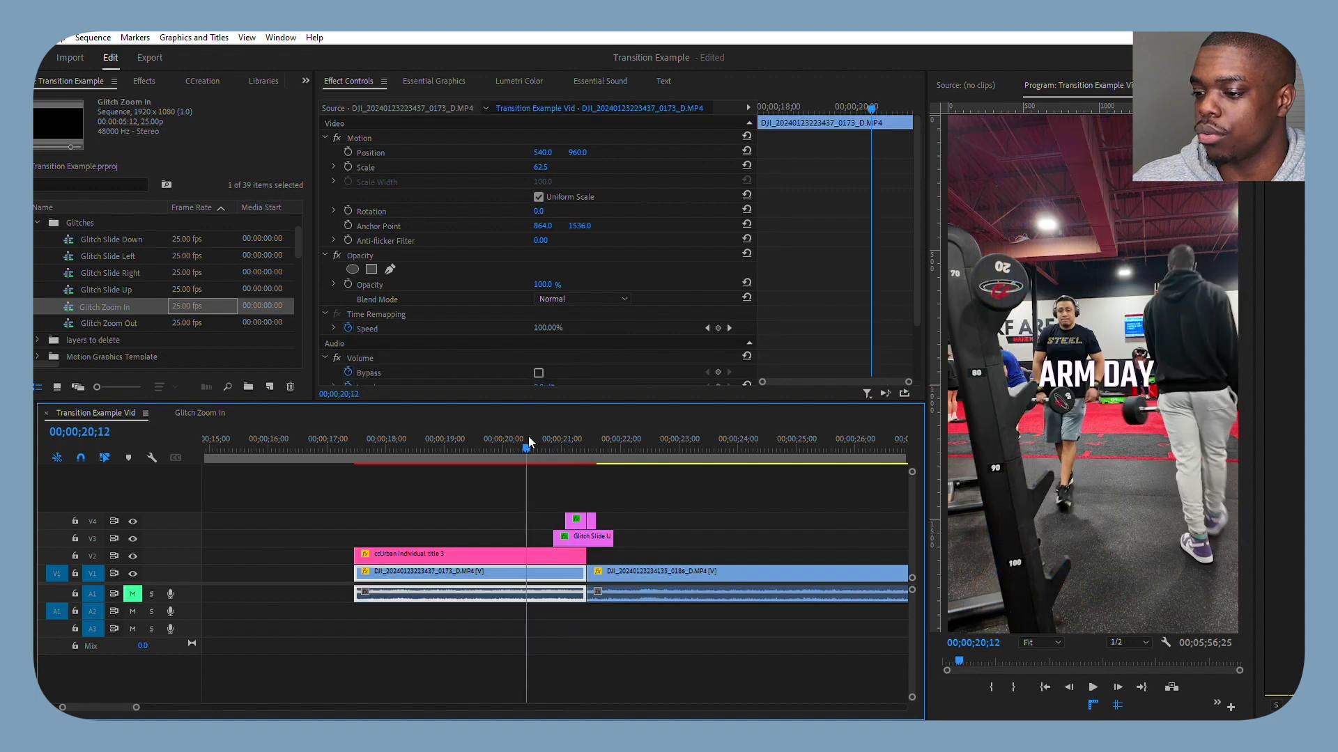
{"action": "left_click", "coordinate": [321, 437]}
{"action": "key", "text": "space"}
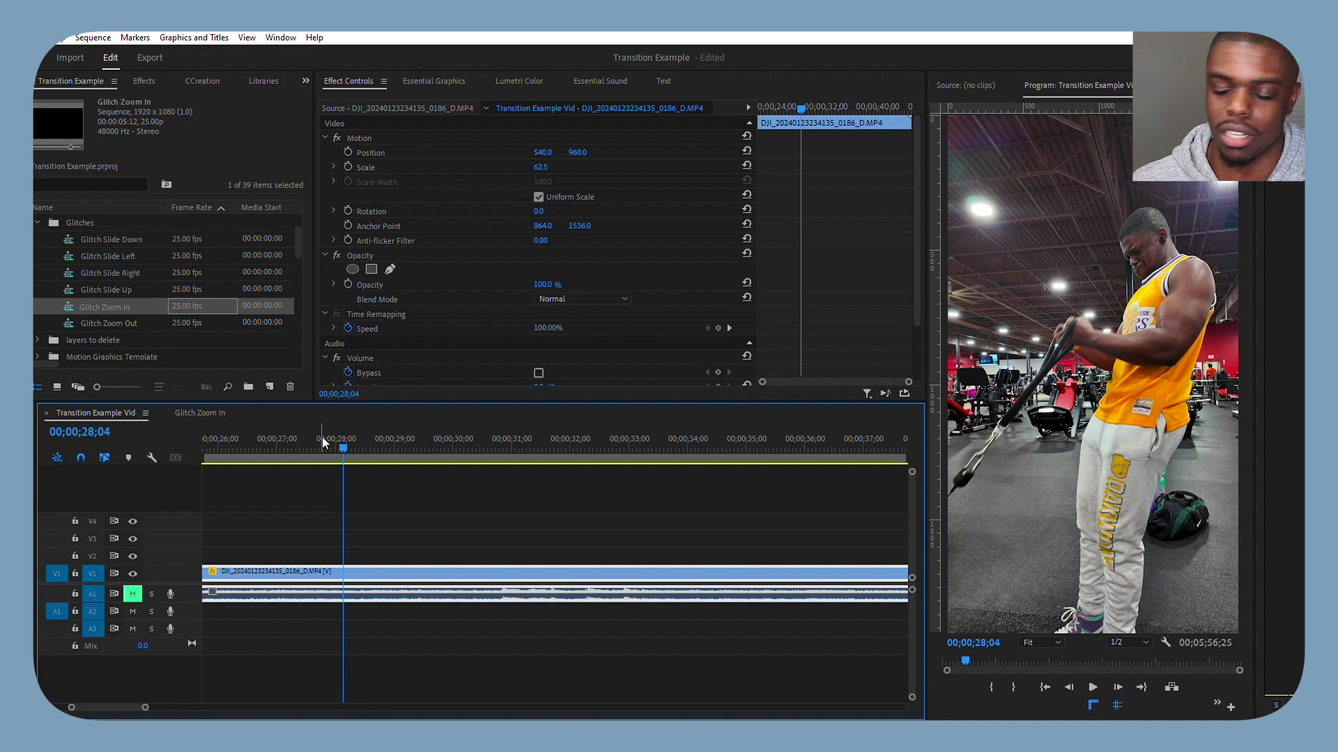
{"action": "key", "text": "backslash"}
{"action": "key", "text": "space"}
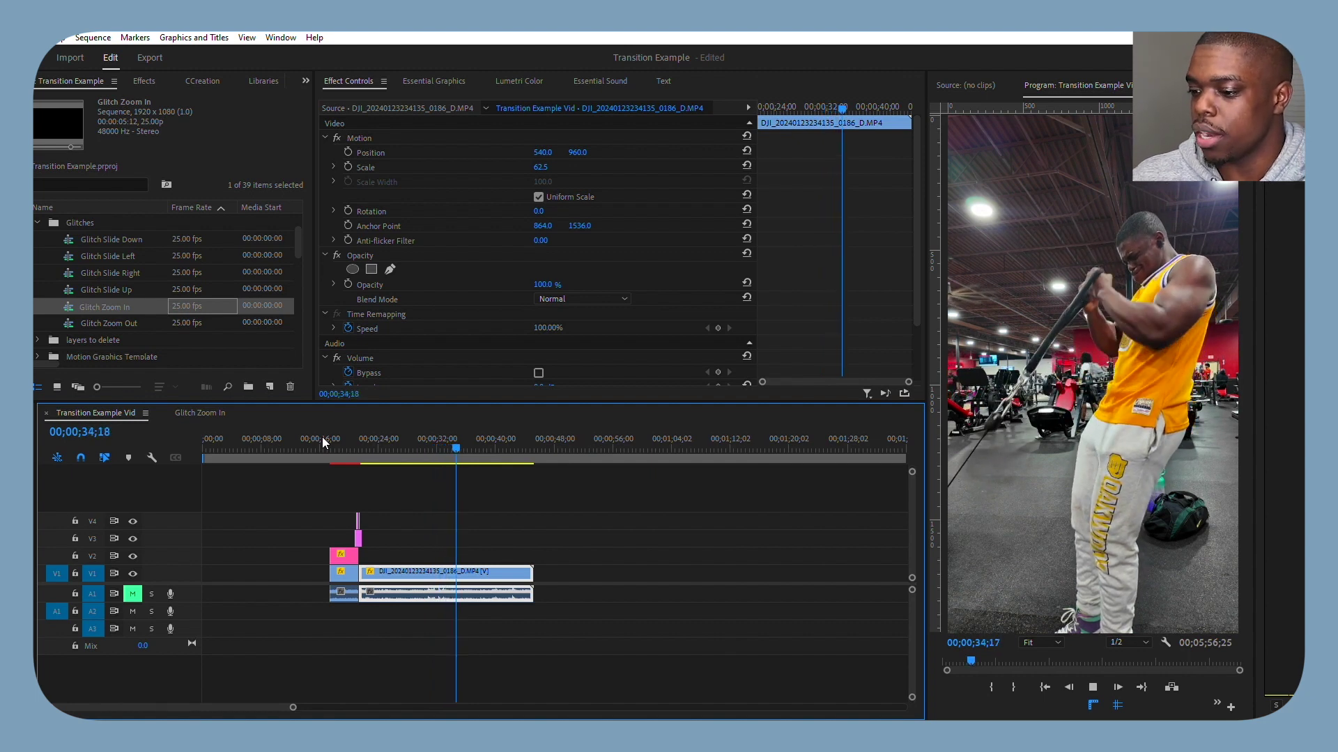
- Split the second gym clip at the playhead and delete the leftover part
{"action": "key", "text": "ctrl+k"}
{"action": "key", "text": "space"}
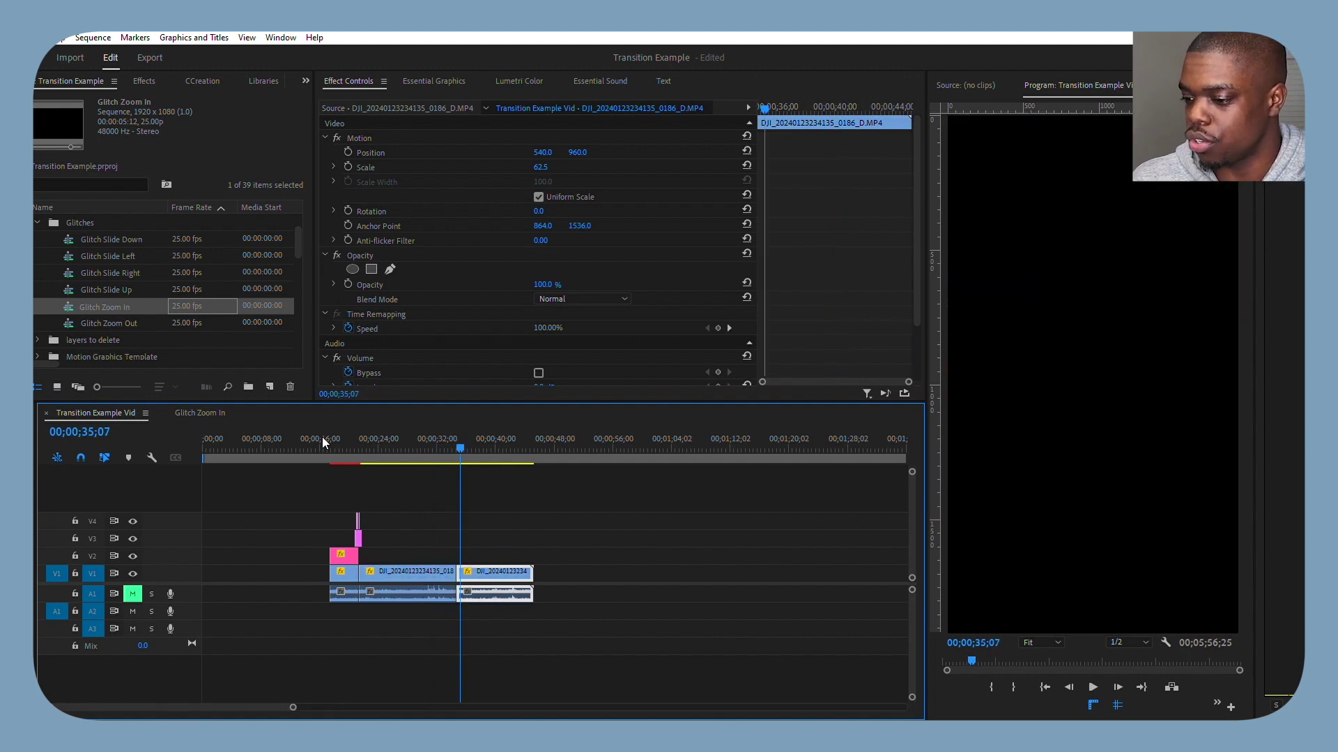
{"action": "key", "text": "Delete"}
{"action": "key", "text": "backslash"}
- Trim the rowing-machine clip's start and move it right after the second clip, near 30;01
{"action": "left_click_drag", "start_coordinate": [544, 422], "coordinate": [645, 442]}
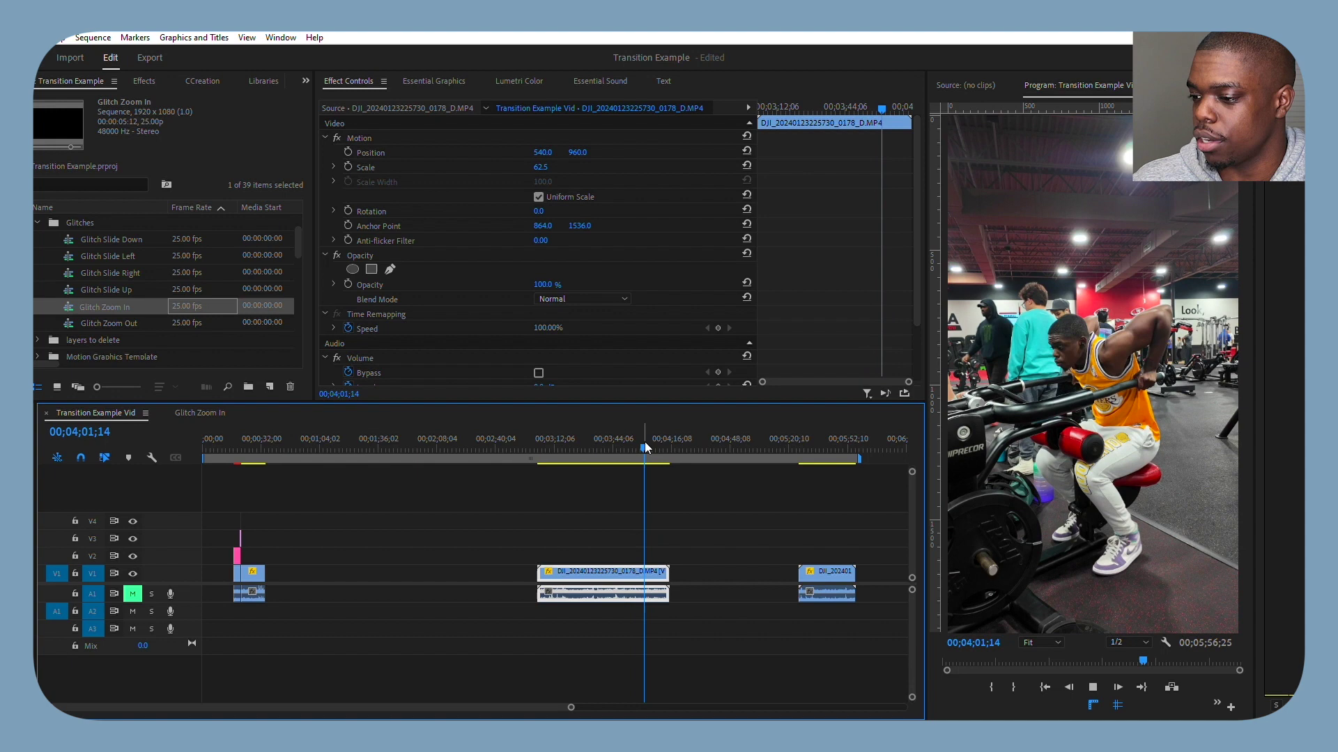
{"action": "key", "text": "space"}
{"action": "key", "text": "ctrl+alt+q"}
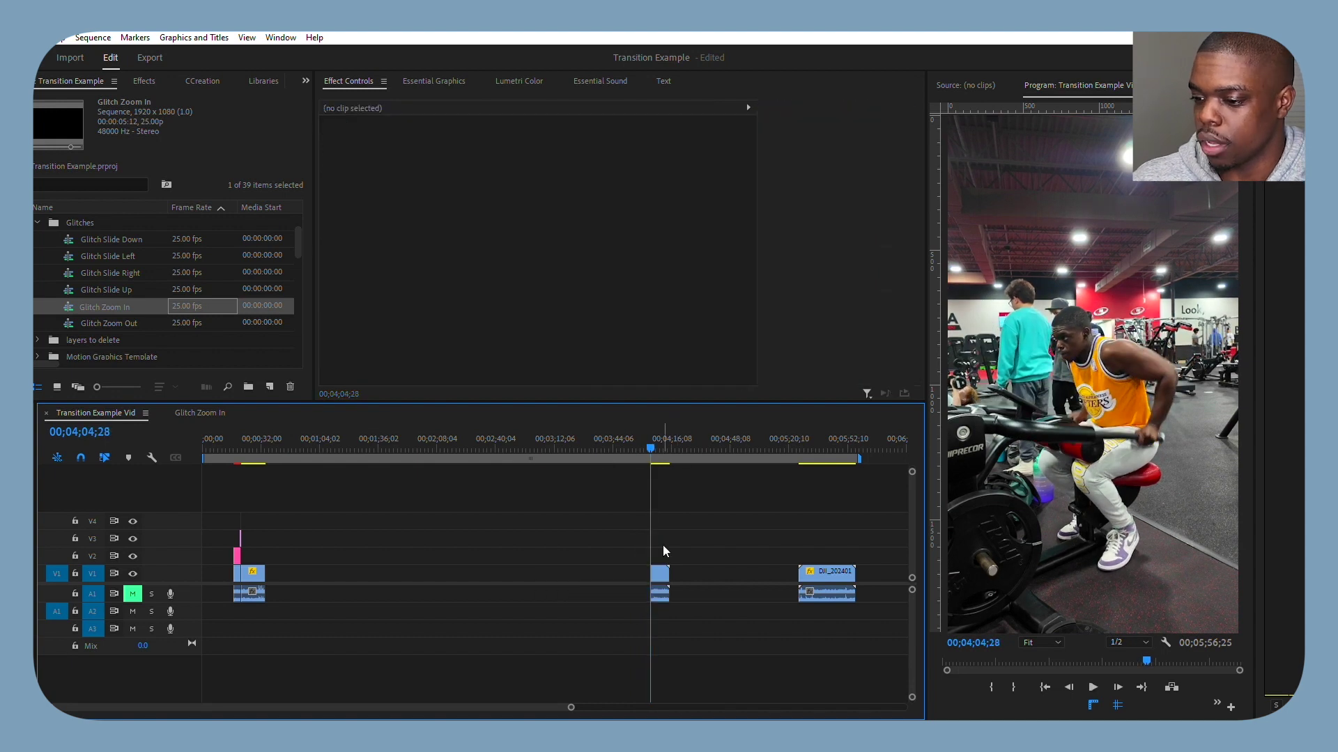
{"action": "left_click_drag", "start_coordinate": [663, 573], "coordinate": [277, 575]}
{"action": "left_click", "coordinate": [259, 444]}
{"action": "key", "text": "="}
{"action": "key", "text": "="}
{"action": "key", "text": "="}
{"action": "key", "text": "="}
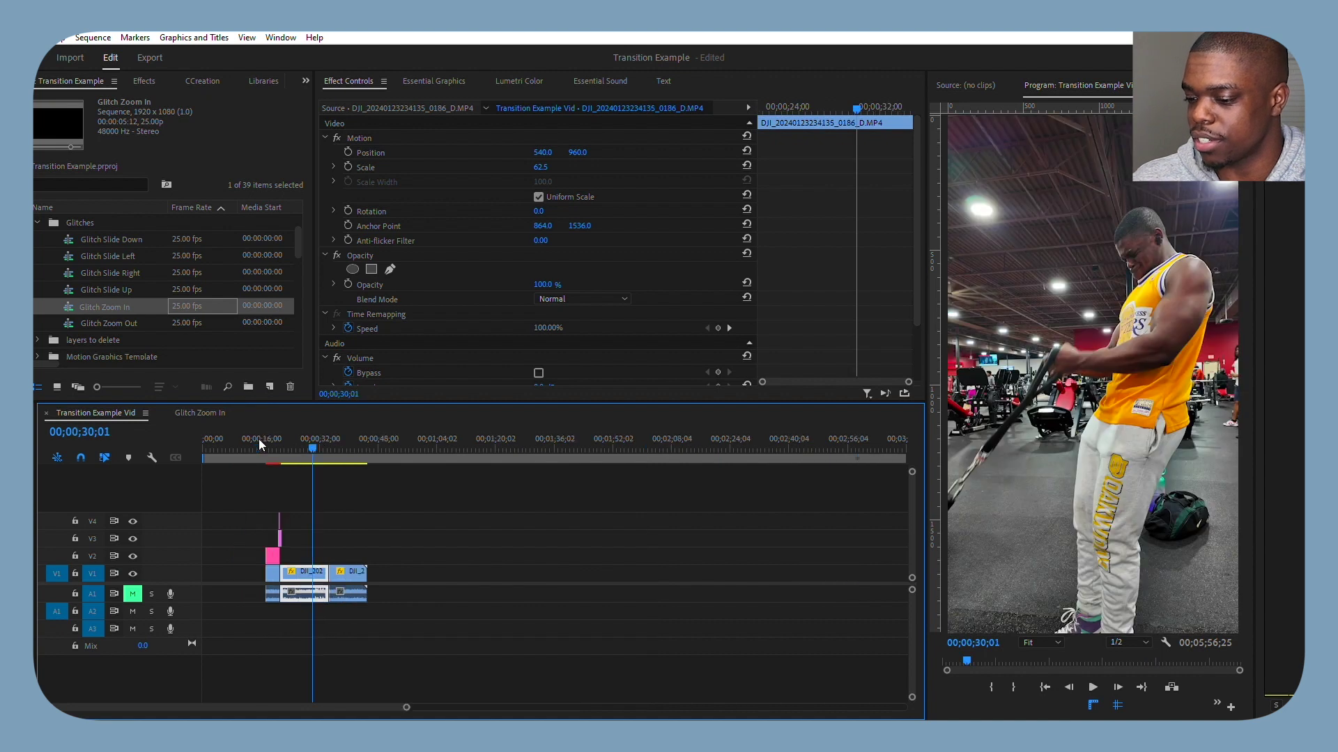
{"action": "key", "text": "-"}
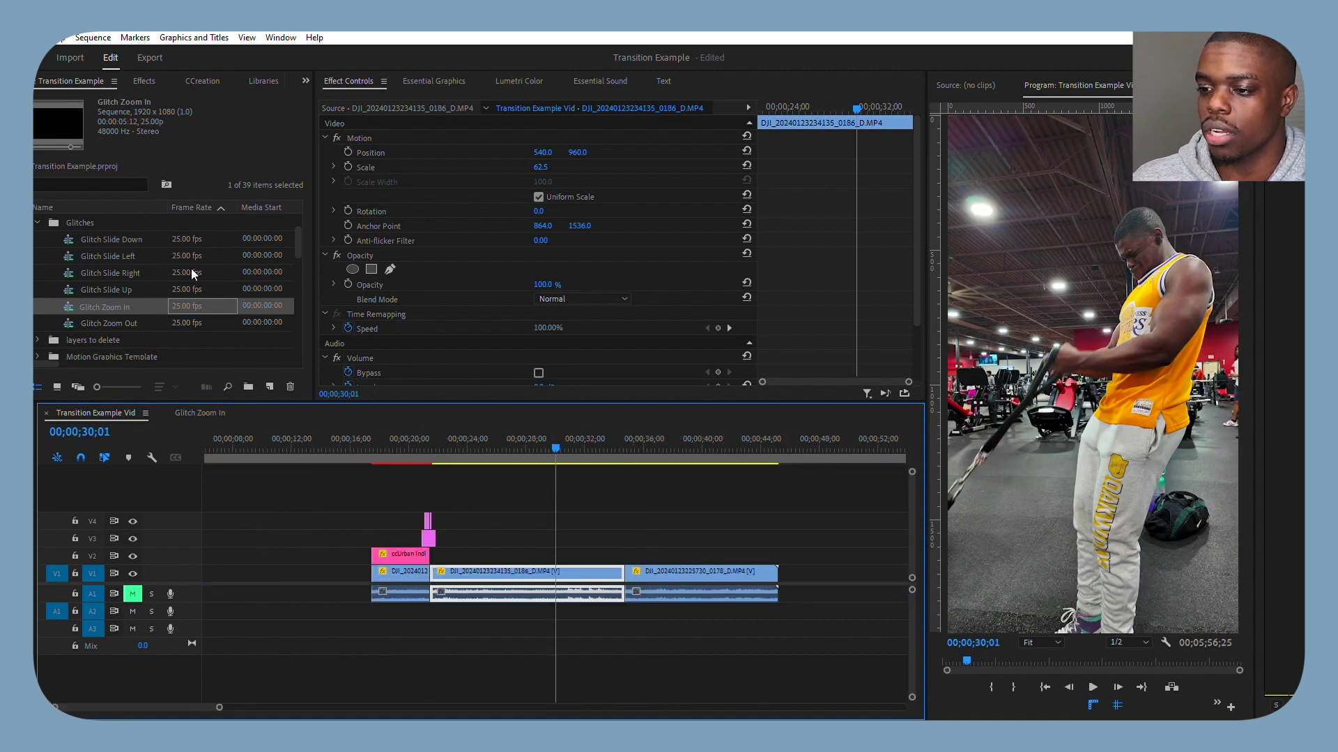
{"action": "left_click", "coordinate": [299, 231]}
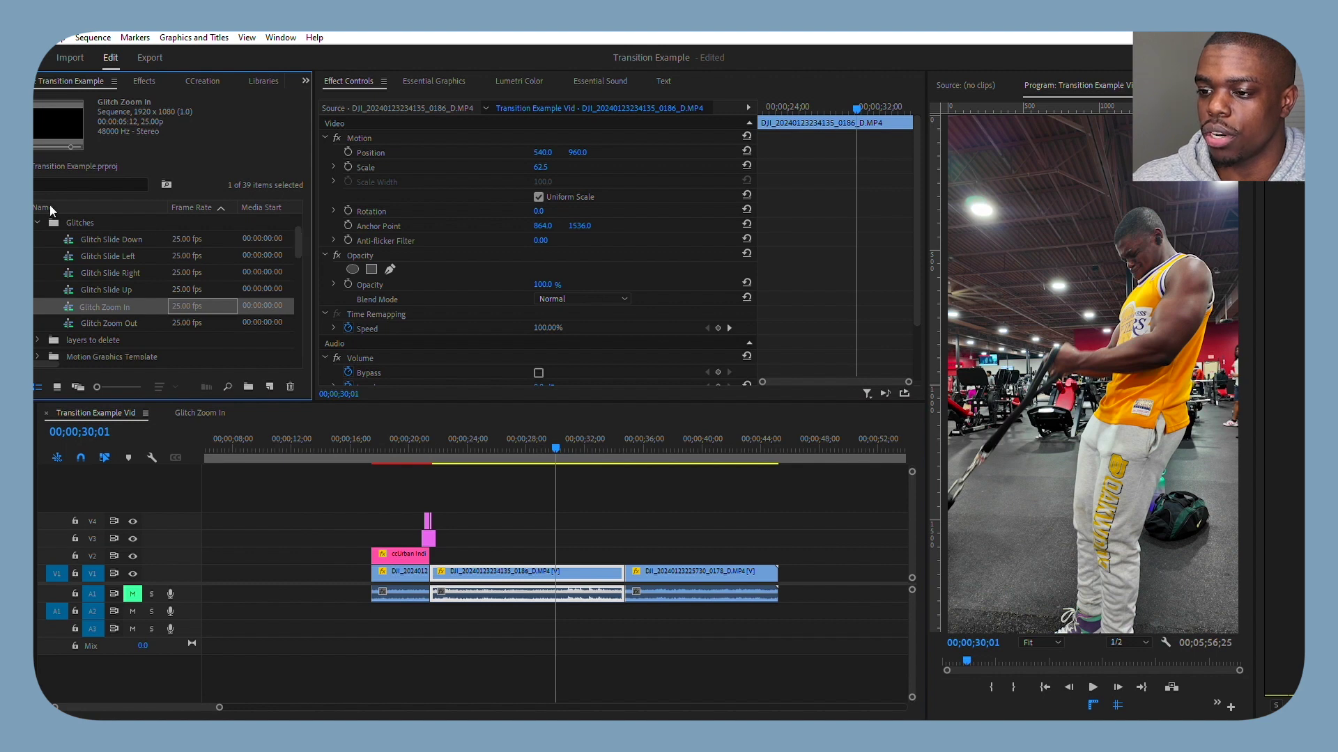
{"action": "left_click", "coordinate": [37, 222]}
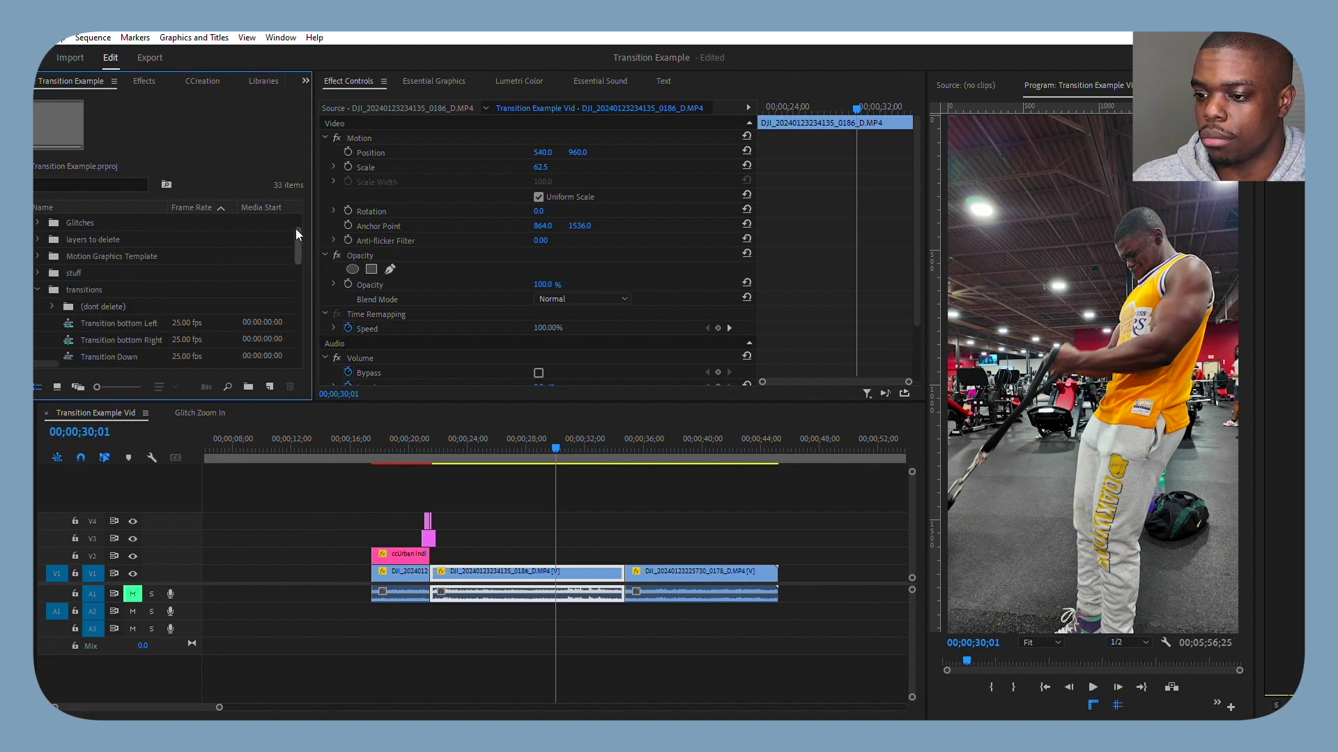
{"action": "mouse_move", "coordinate": [297, 232]}
{"action": "left_mouse_down"}
{"action": "mouse_move", "coordinate": [305, 249]}
{"action": "mouse_move", "coordinate": [307, 216]}
{"action": "left_mouse_up"}
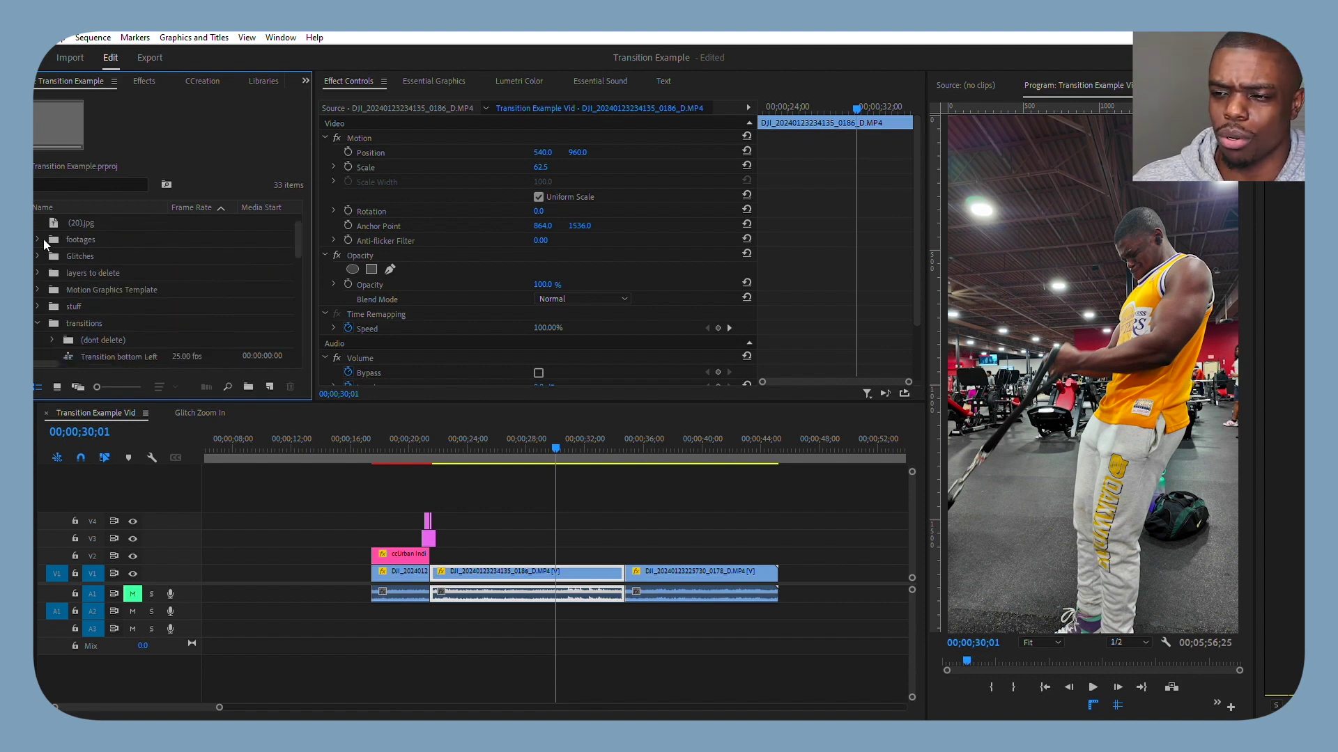
{"action": "left_click", "coordinate": [38, 256]}
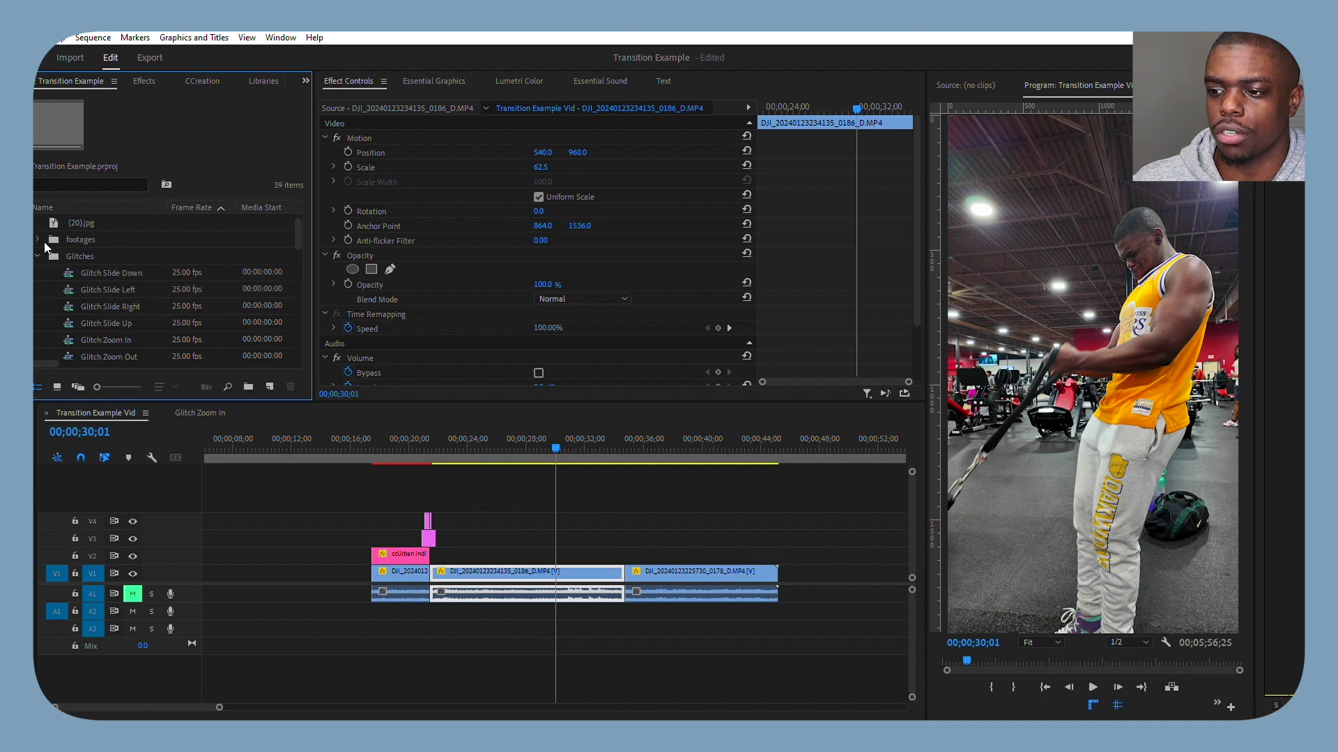
{"action": "left_click", "coordinate": [40, 244]}
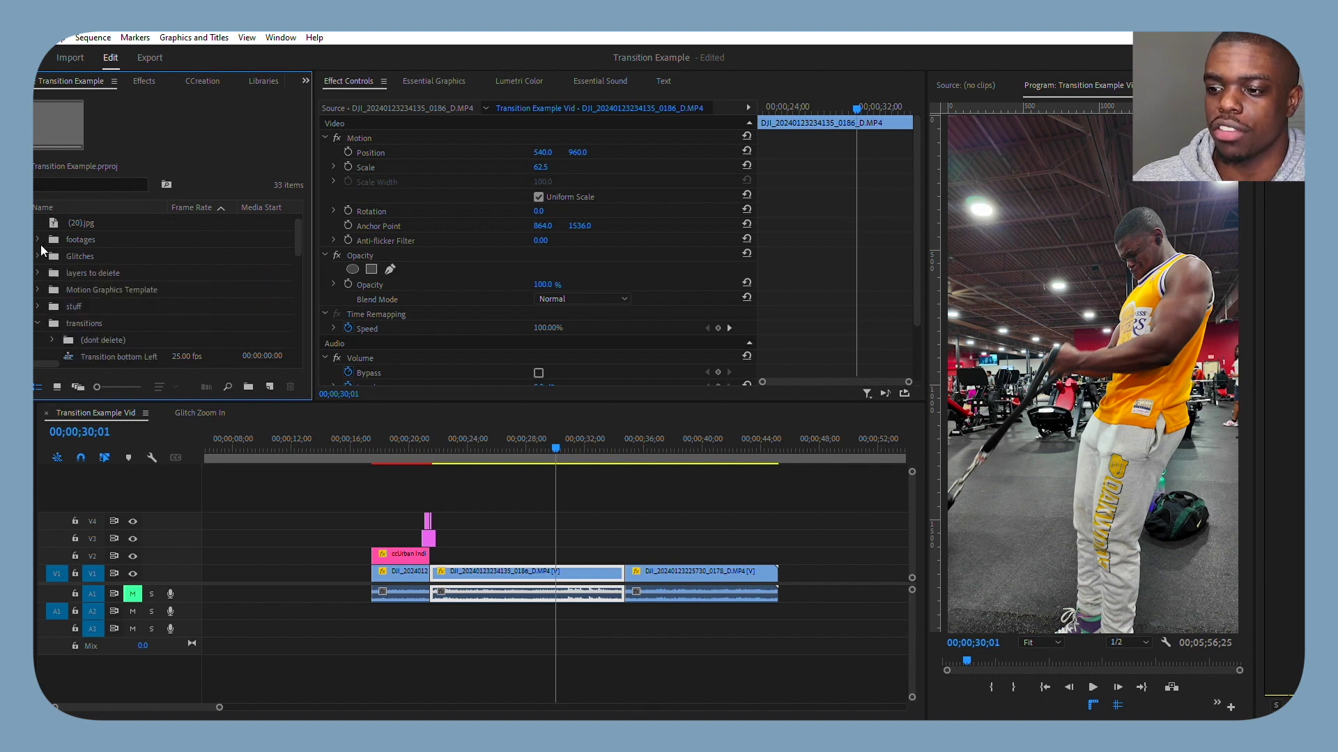
{"action": "left_click", "coordinate": [37, 321]}
{"action": "left_click_drag", "start_coordinate": [298, 224], "coordinate": [298, 270]}
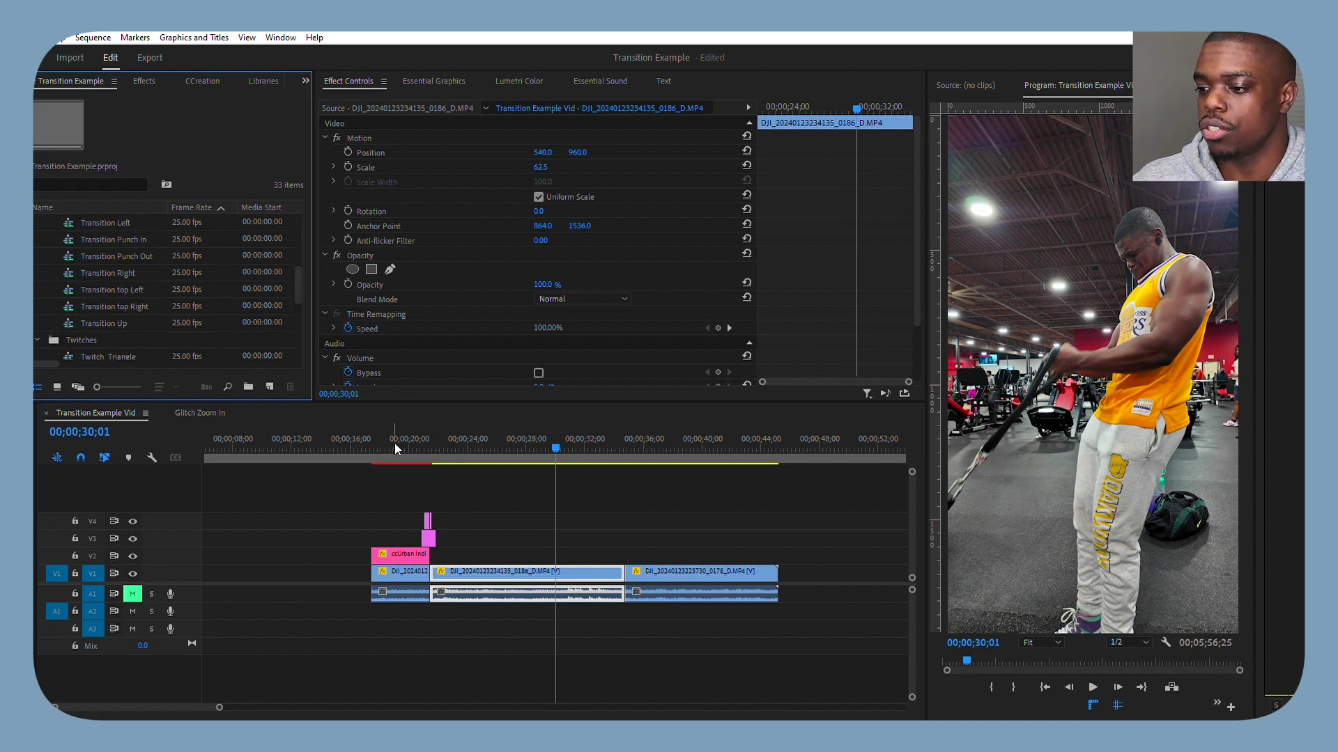
{"action": "left_click", "coordinate": [416, 440]}
{"action": "key", "text": "space"}
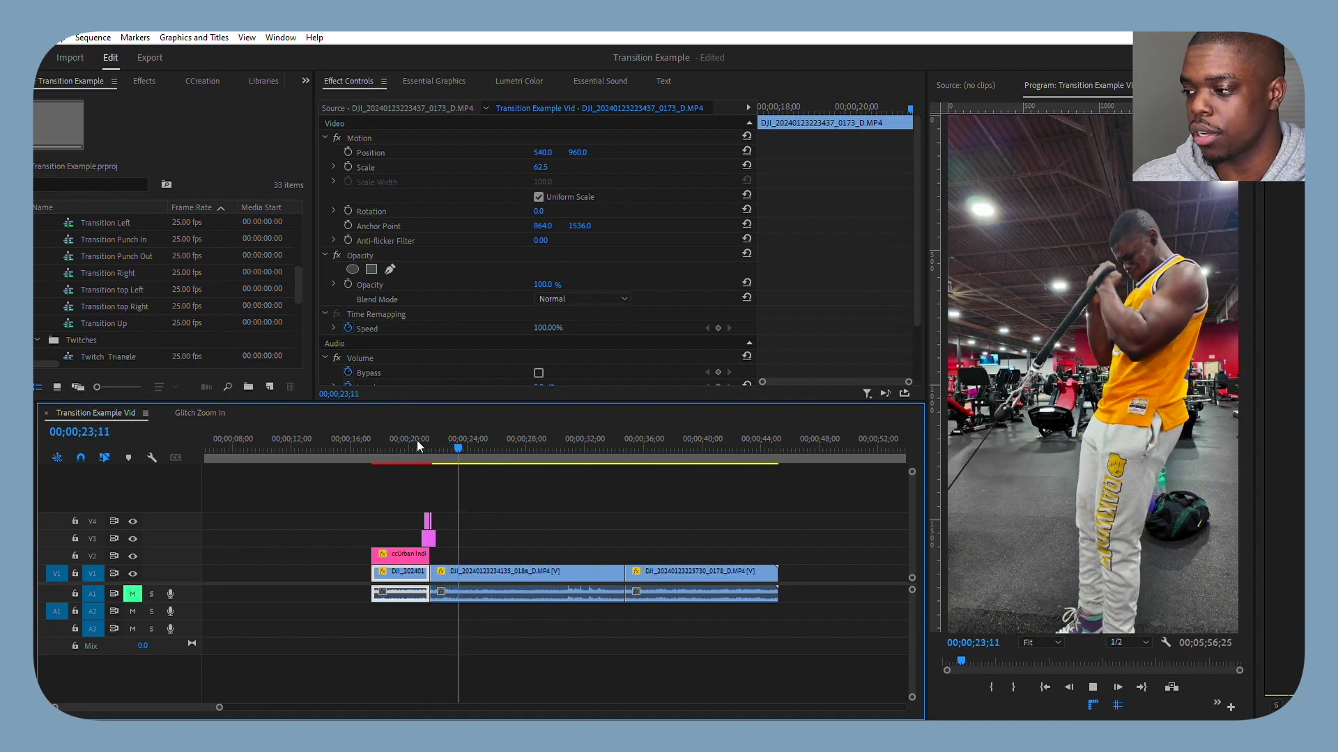
- Cut the second gym clip at about 25 seconds, delete its tail, and slide the third clip left
{"action": "key", "text": "space"}
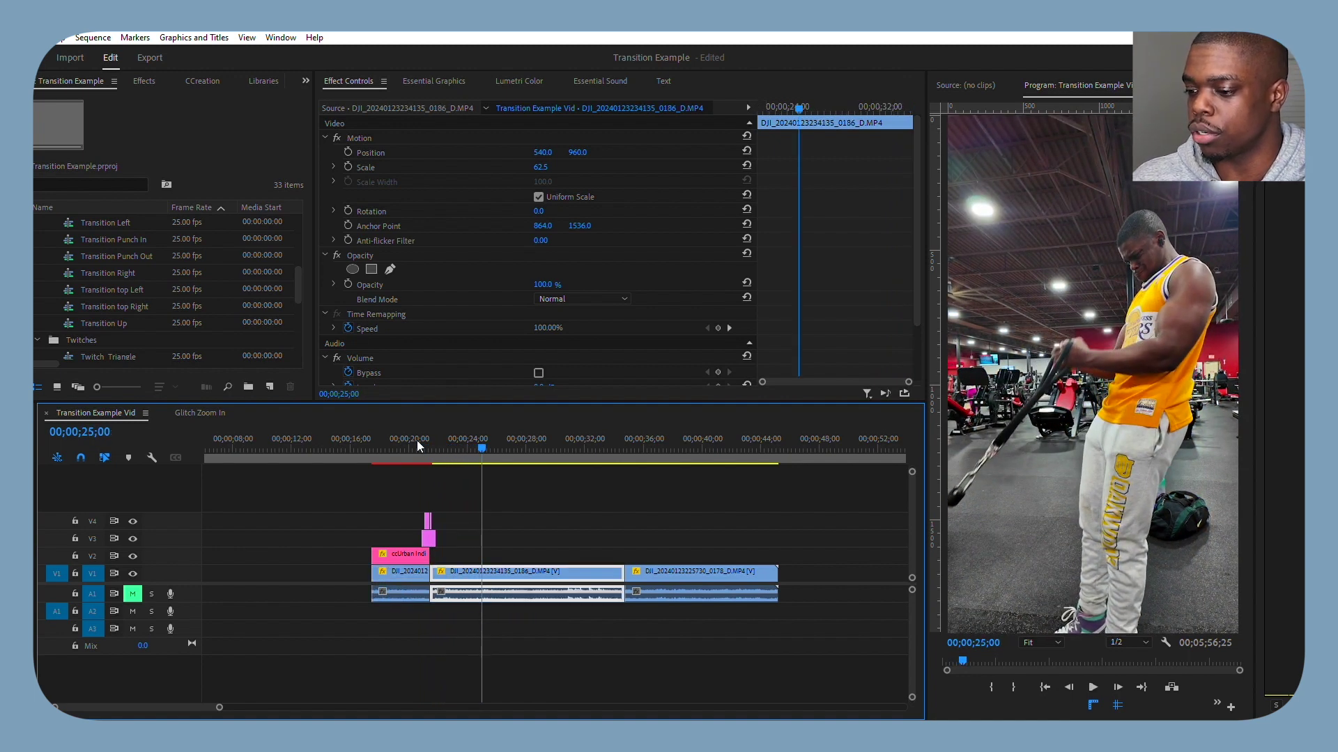
{"action": "key", "text": "ctrl+k"}
{"action": "key", "text": "Right"}
{"action": "key", "text": "Right"}
{"action": "key", "text": "d"}
{"action": "key", "text": "Delete"}
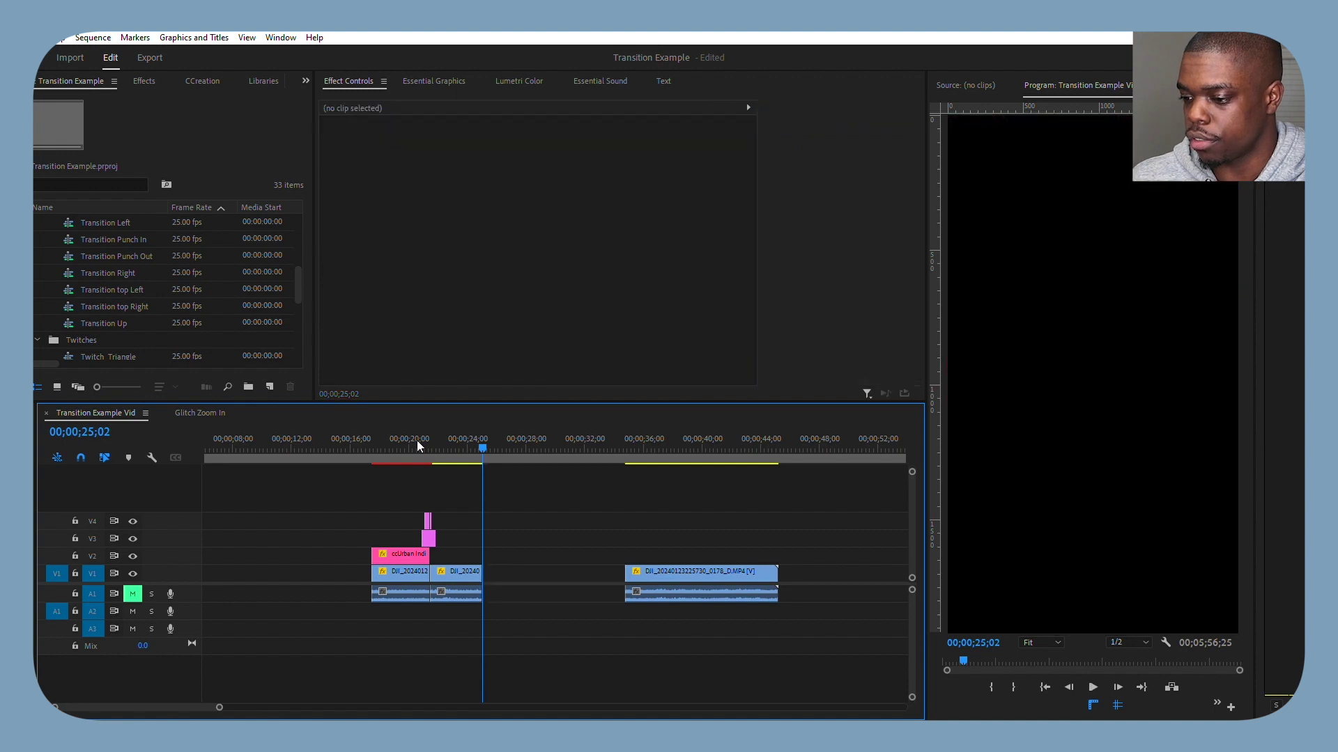
{"action": "left_click_drag", "start_coordinate": [493, 539], "coordinate": [575, 603]}
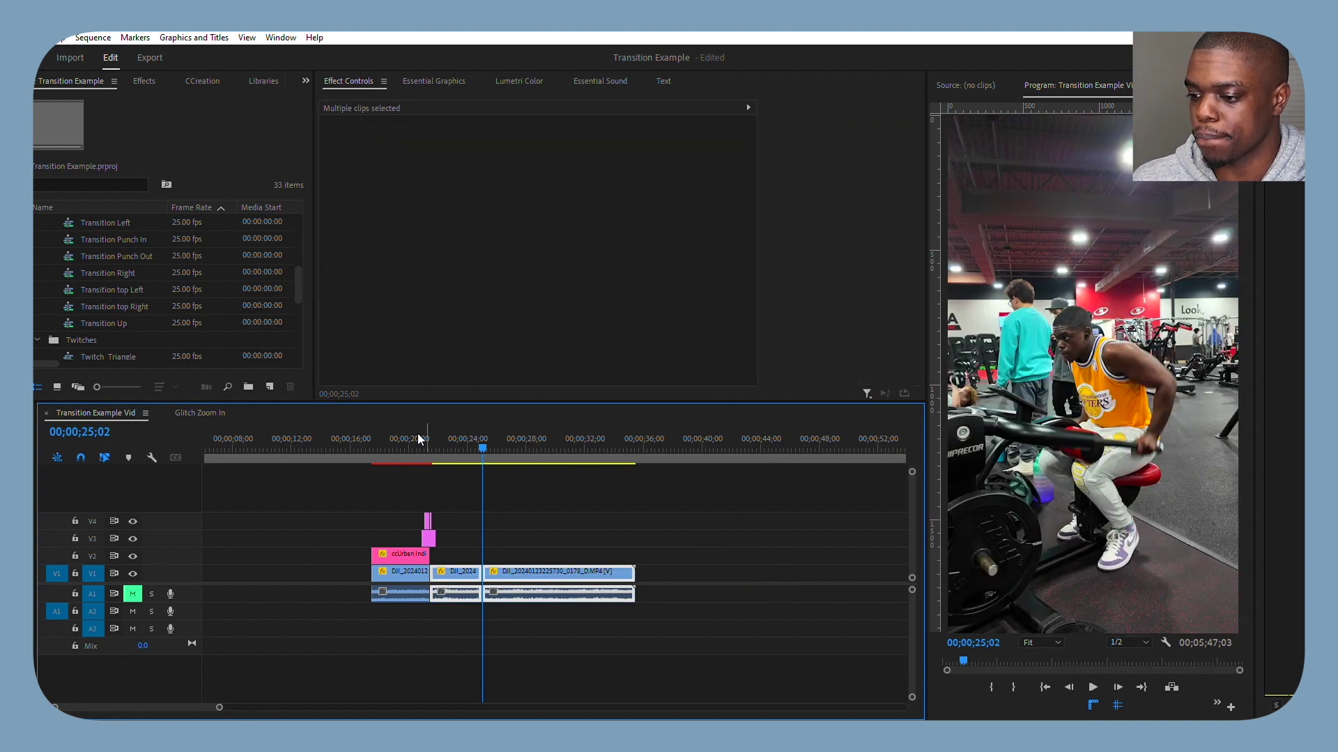
- Play back the edit from before the first cut to review it
{"action": "left_click", "coordinate": [371, 443]}
{"action": "key", "text": "space"}
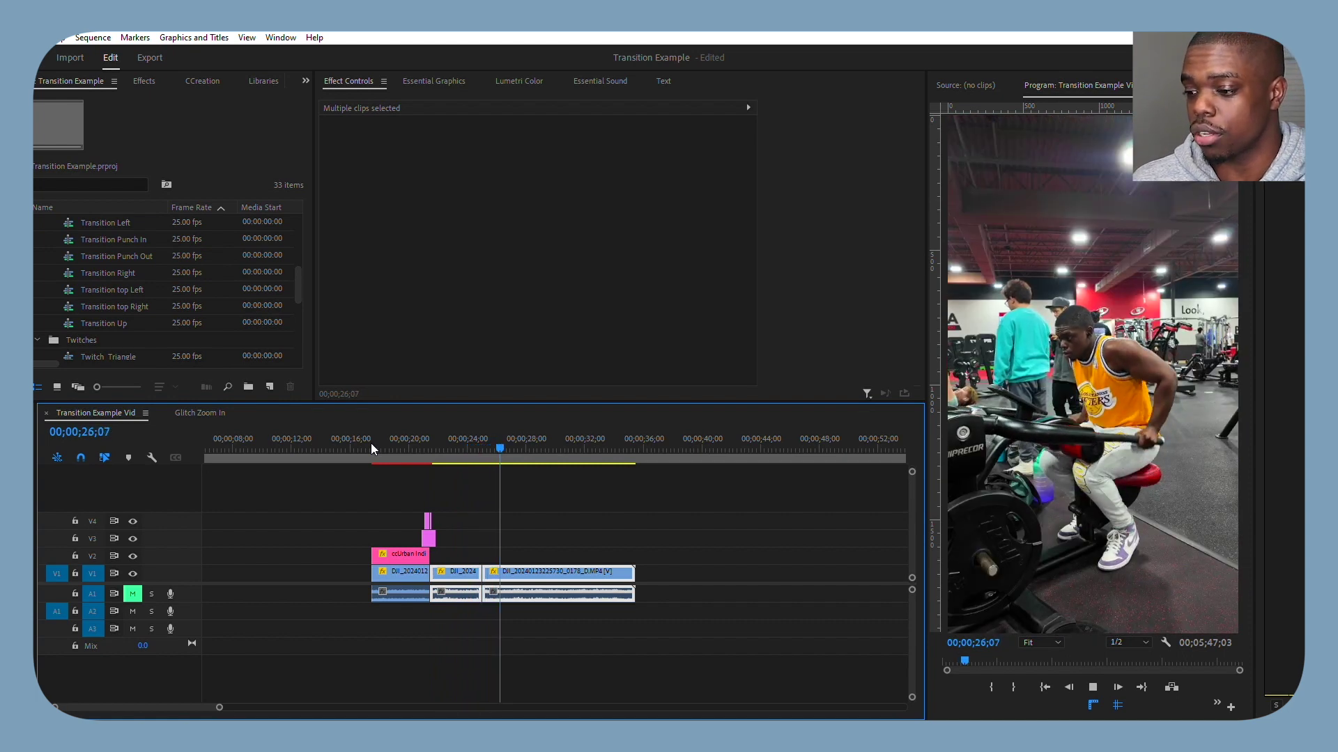
{"action": "key", "text": "space"}
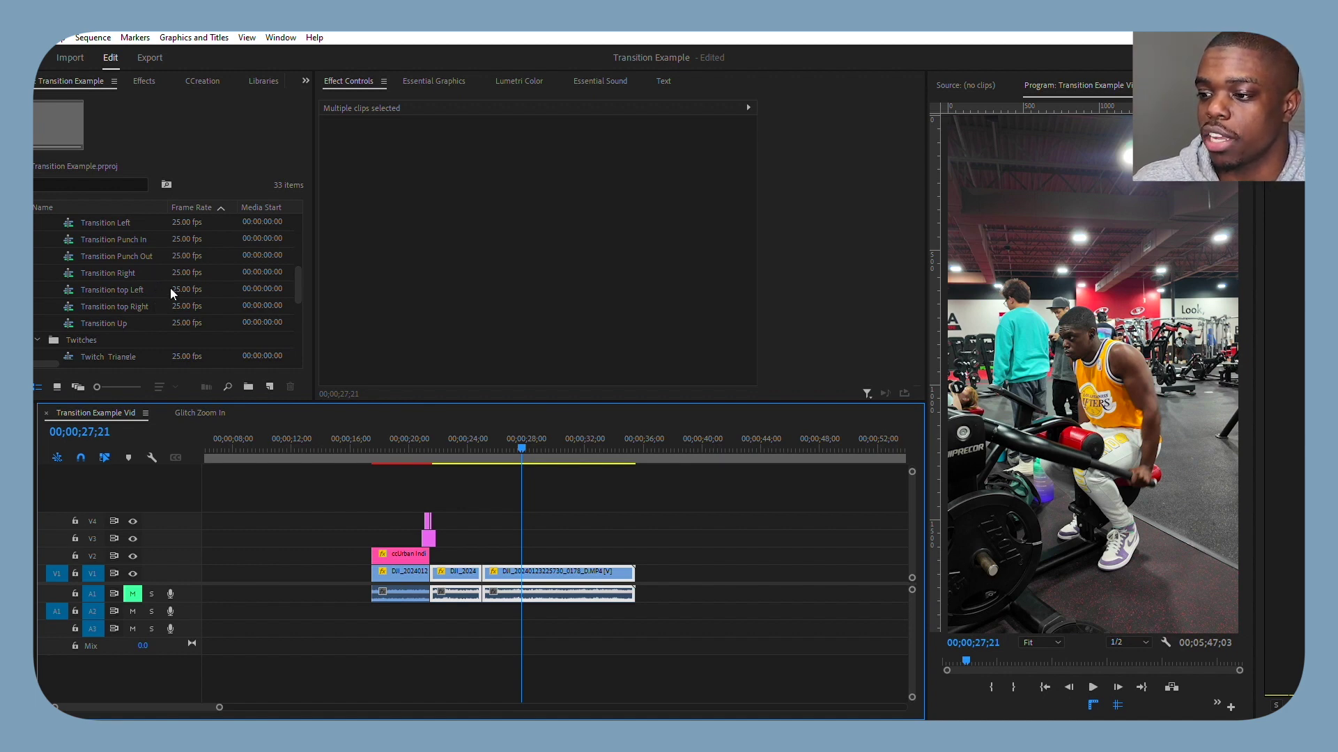
{"action": "left_click", "coordinate": [302, 268]}
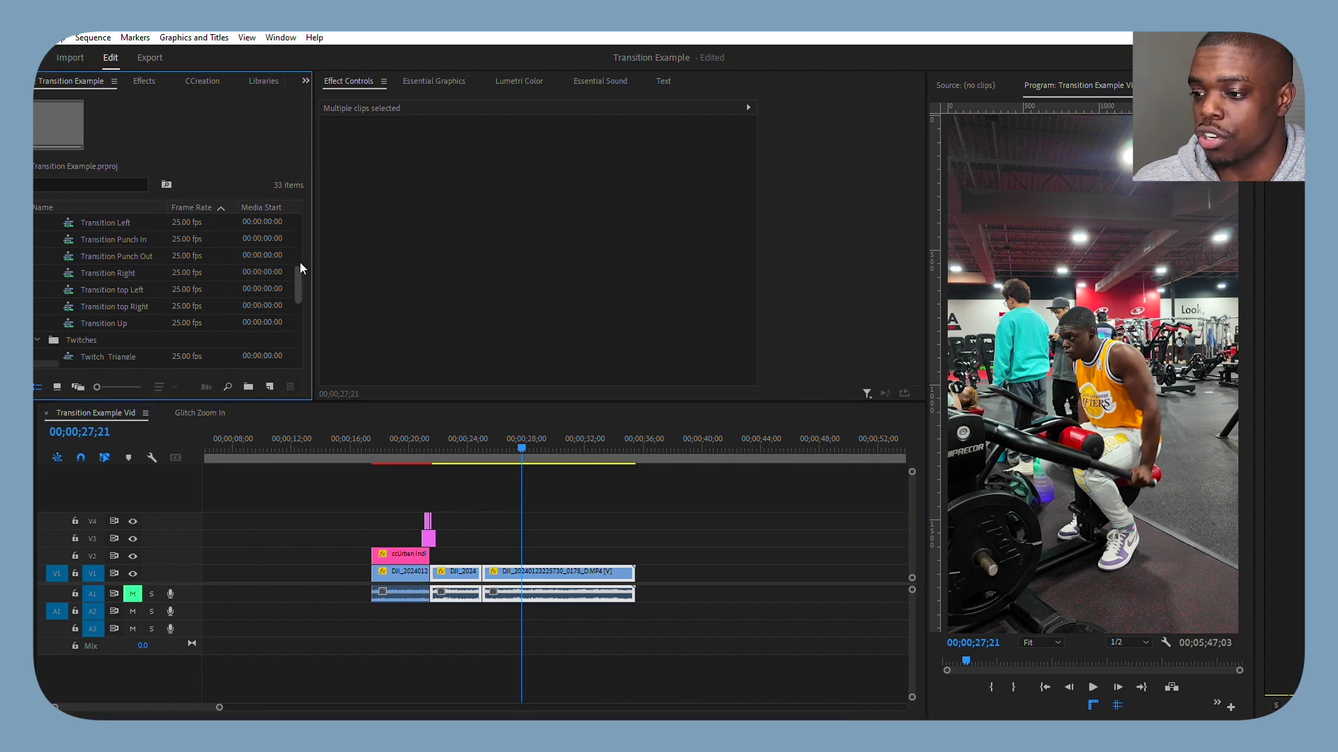
{"action": "scroll", "coordinate": [300, 263], "scroll_direction": "up", "scroll_amount": 1}
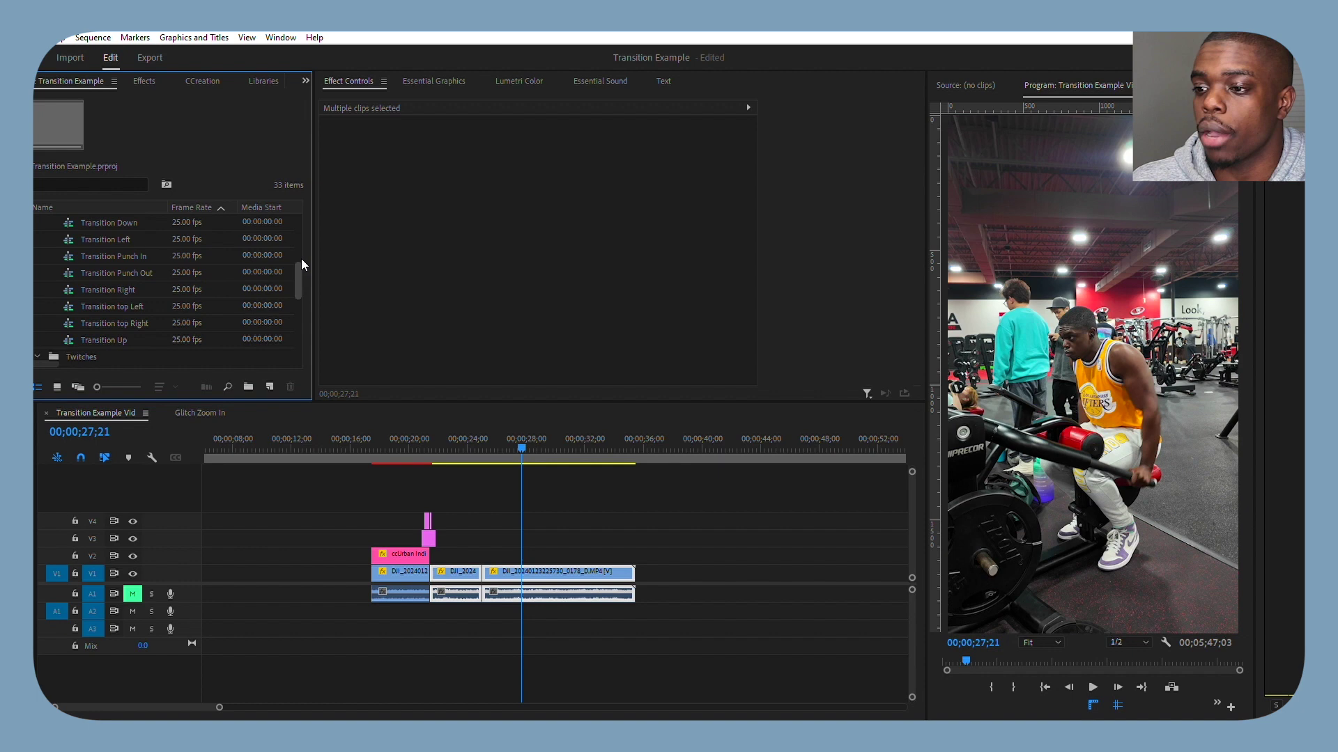
{"action": "left_click_drag", "start_coordinate": [136, 236], "coordinate": [662, 566]}
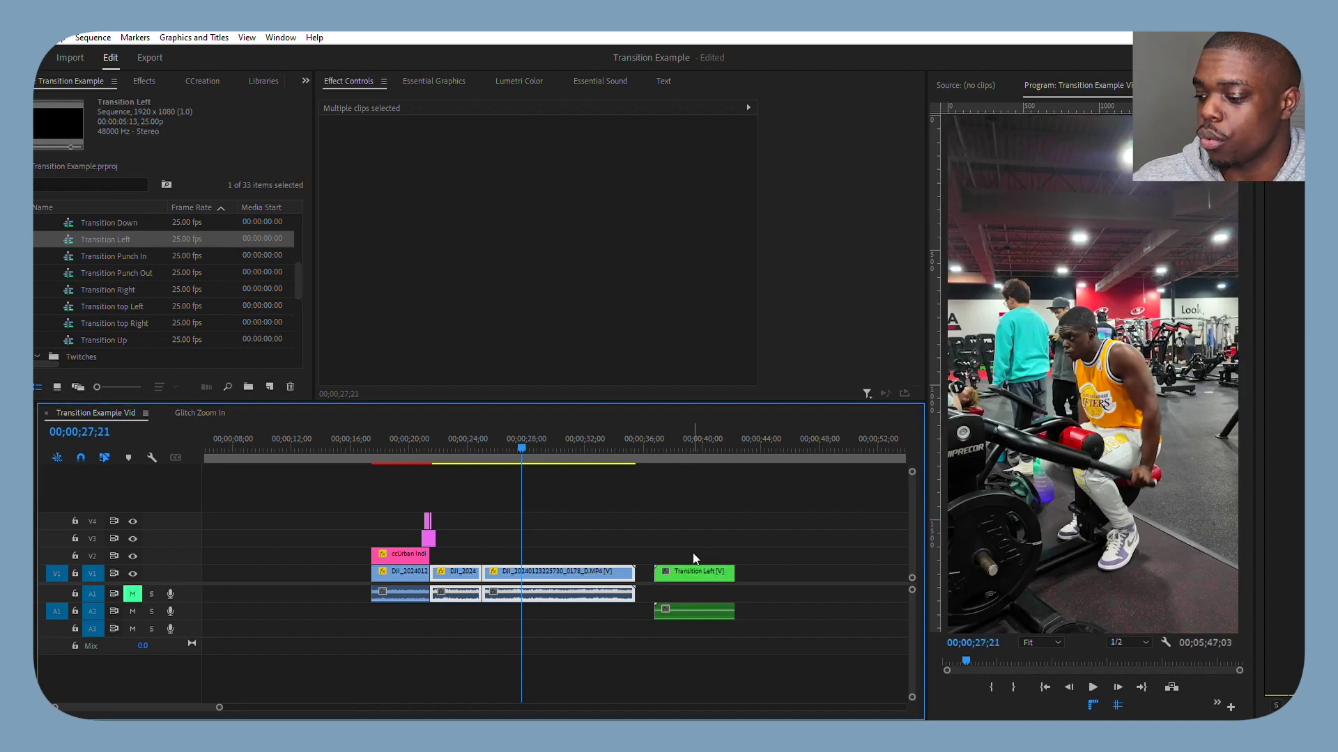
{"action": "key", "text": "Delete"}
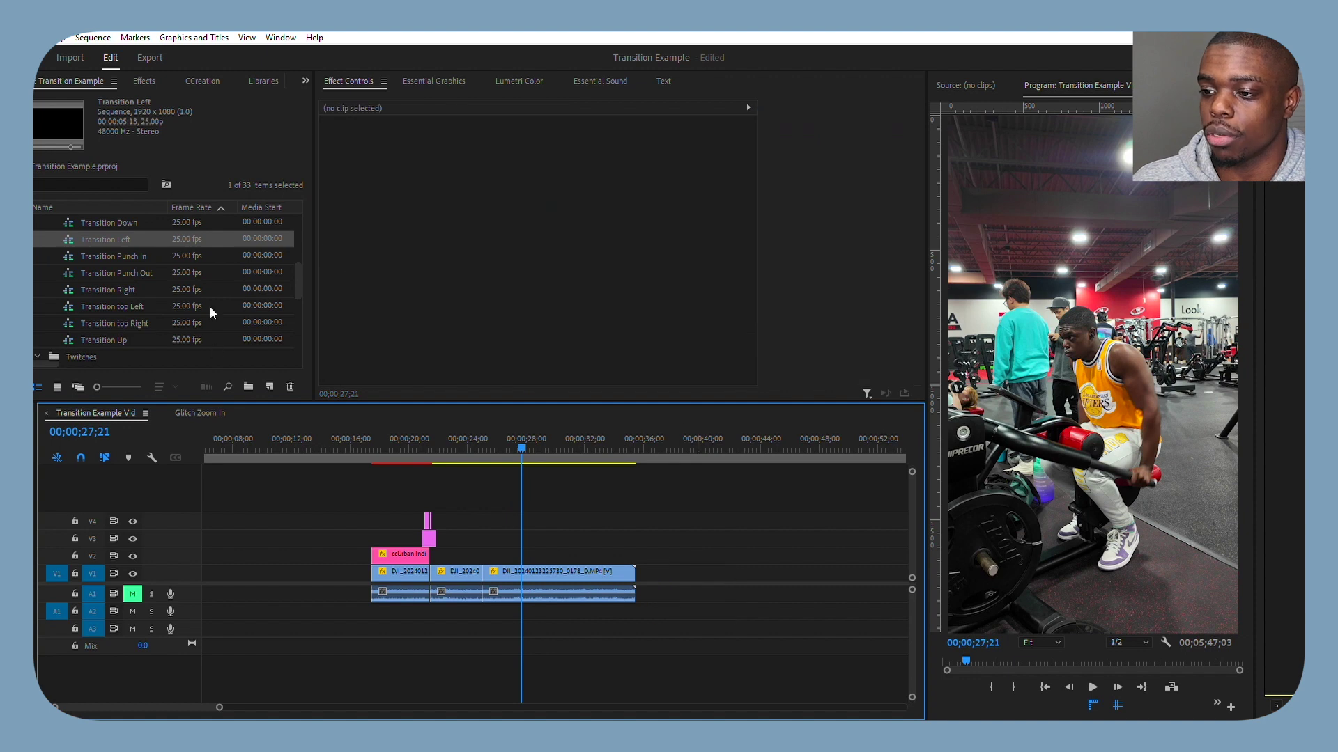
- Open the Transition Left sequence and select both of its adjustment layers
{"action": "left_click", "coordinate": [156, 236]}
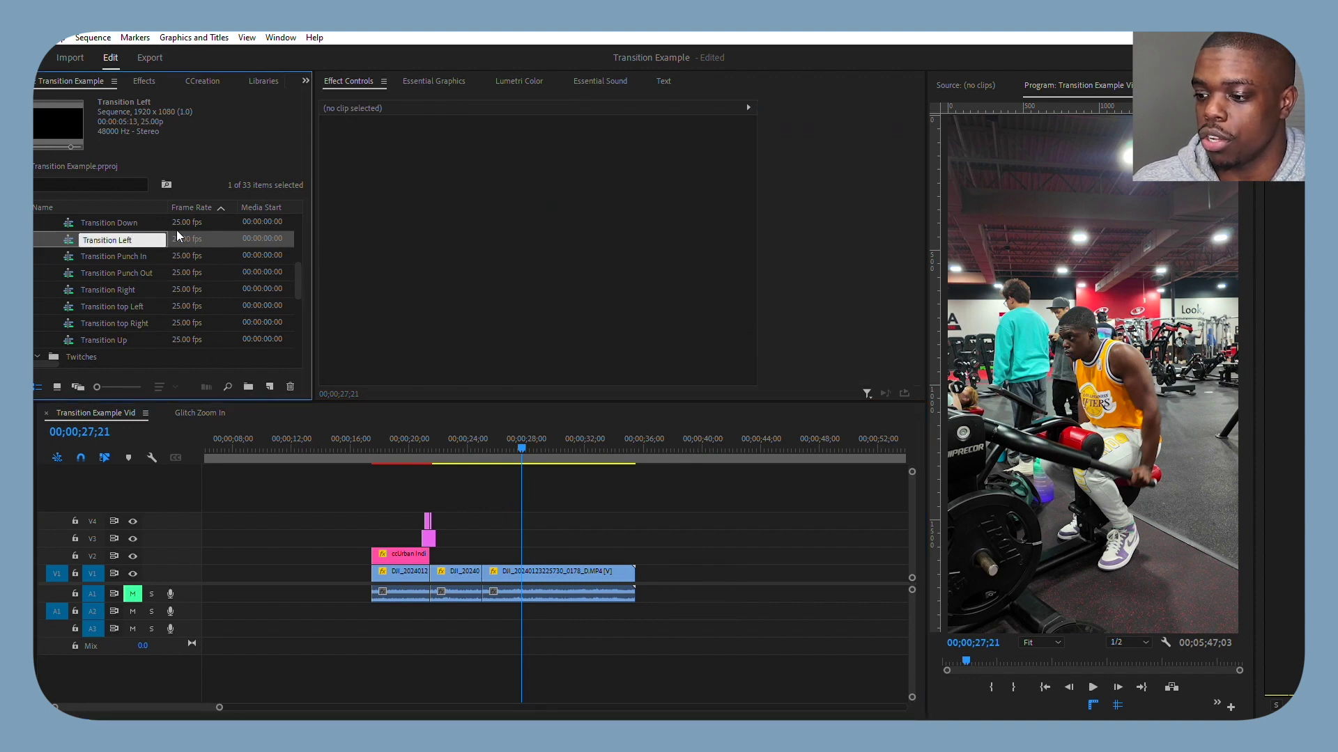
{"action": "double_click", "coordinate": [180, 234]}
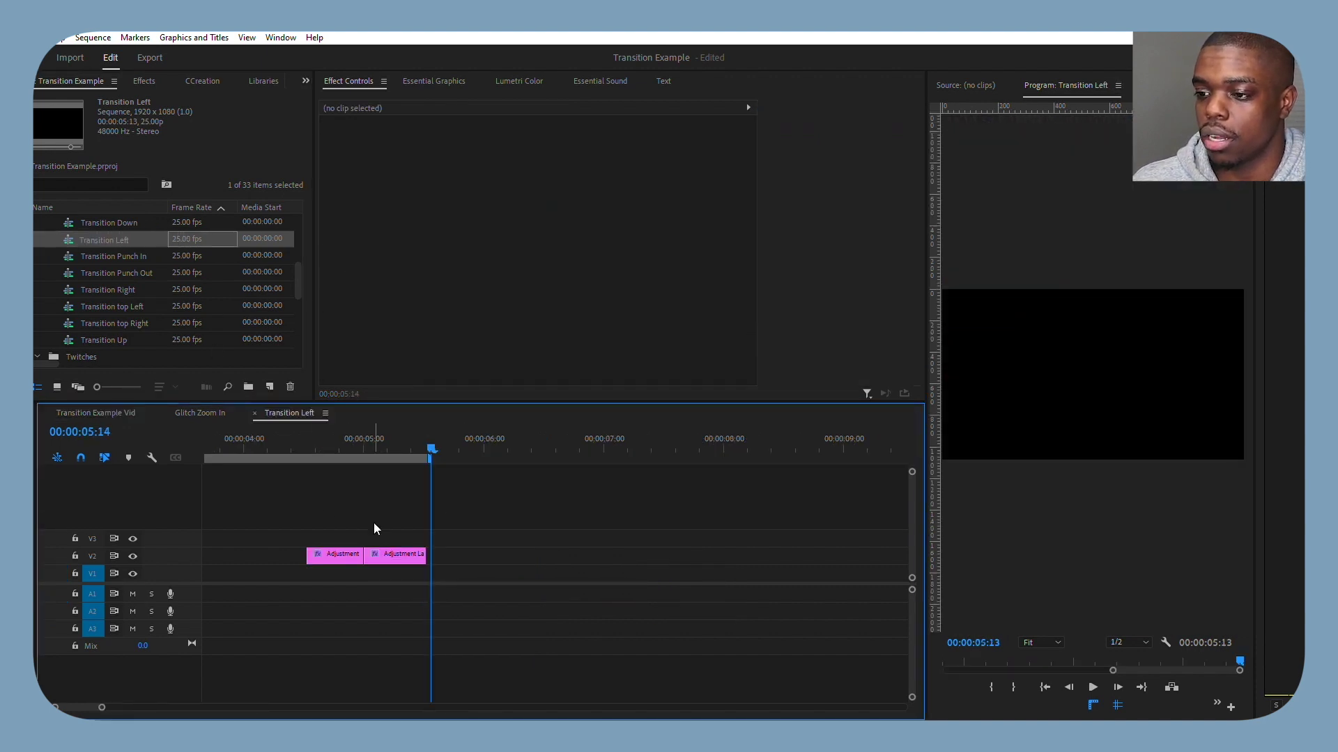
{"action": "key", "text": "Left"}
{"action": "key", "text": "Left"}
{"action": "key", "text": "Left"}
{"action": "key", "text": "Left"}
{"action": "key", "text": "Left"}
{"action": "key", "text": "Left"}
{"action": "key", "text": "Right"}
{"action": "key", "text": "Right"}
{"action": "key", "text": "Right"}
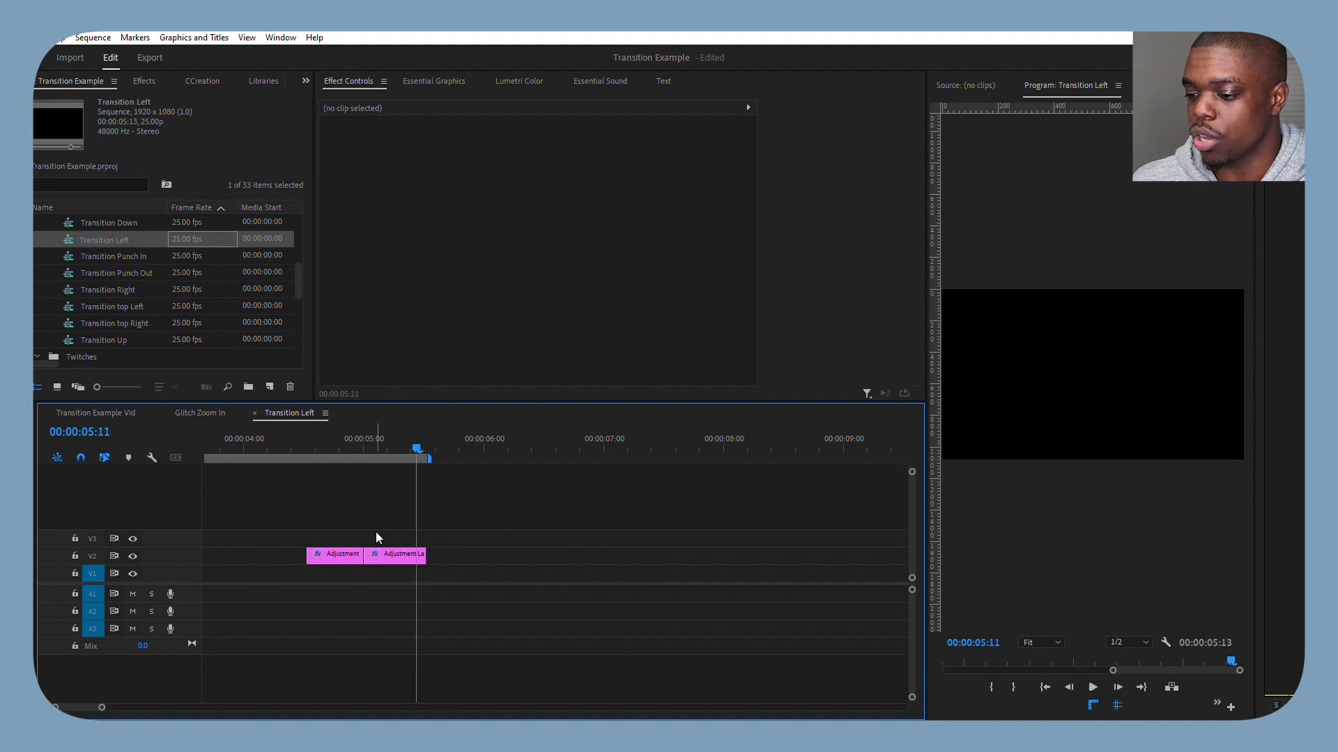
{"action": "left_click_drag", "start_coordinate": [334, 538], "coordinate": [456, 584]}
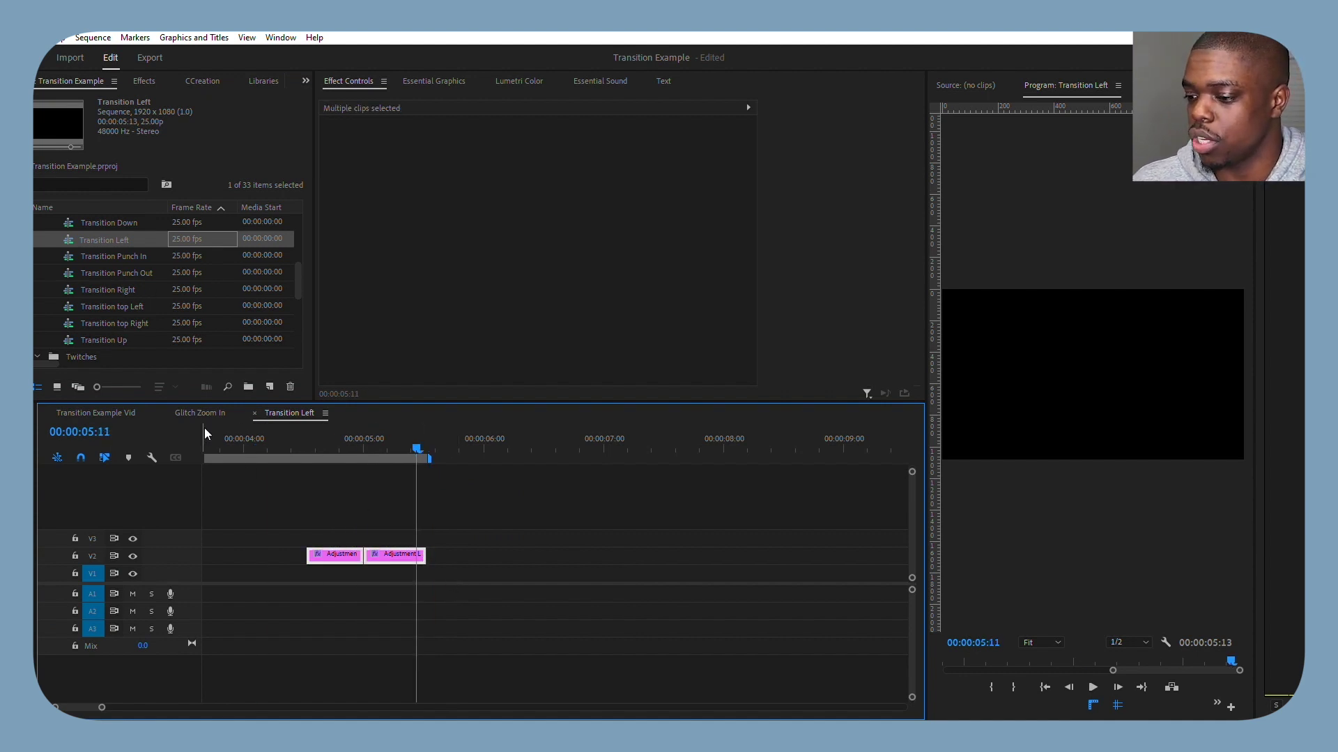
- Paste the two adjustment layers into the gym sequence over the second cut and preview
{"action": "left_click", "coordinate": [96, 413]}
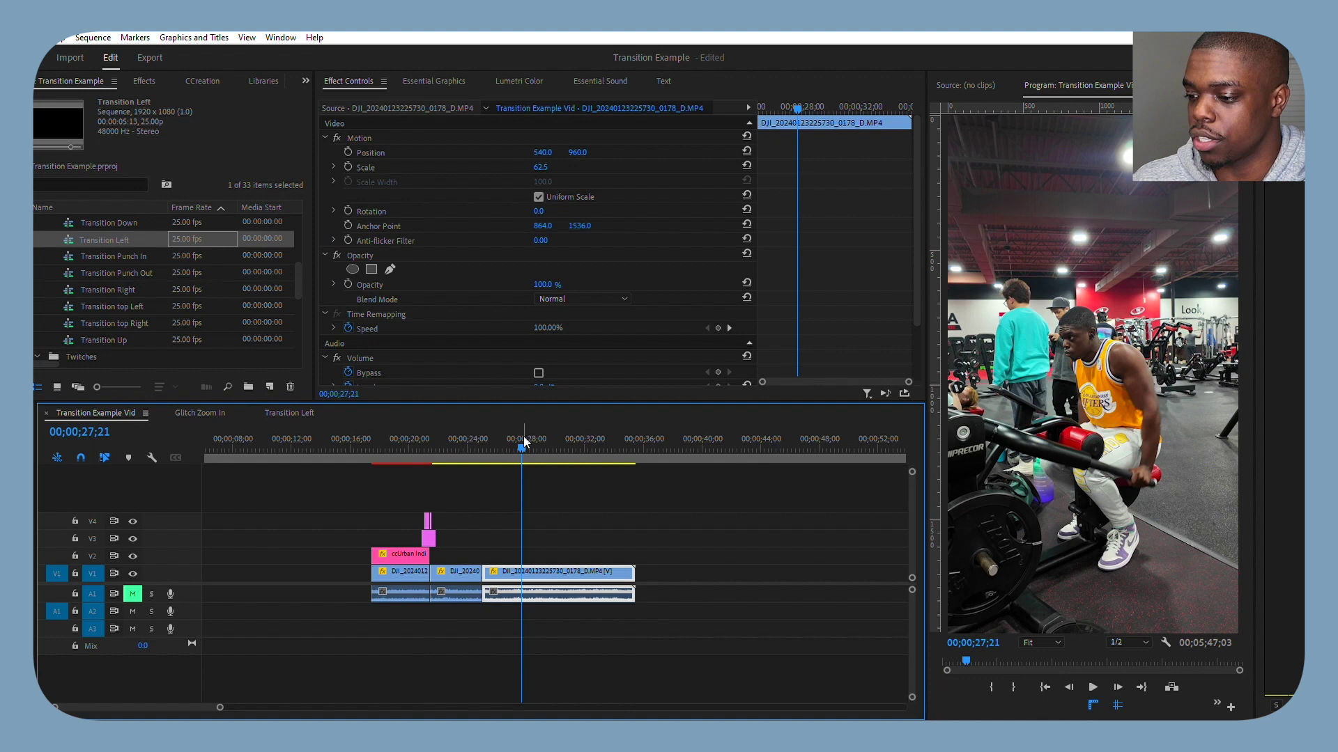
{"action": "key", "text": "ctrl+v"}
{"action": "key", "text": "="}
{"action": "key", "text": "="}
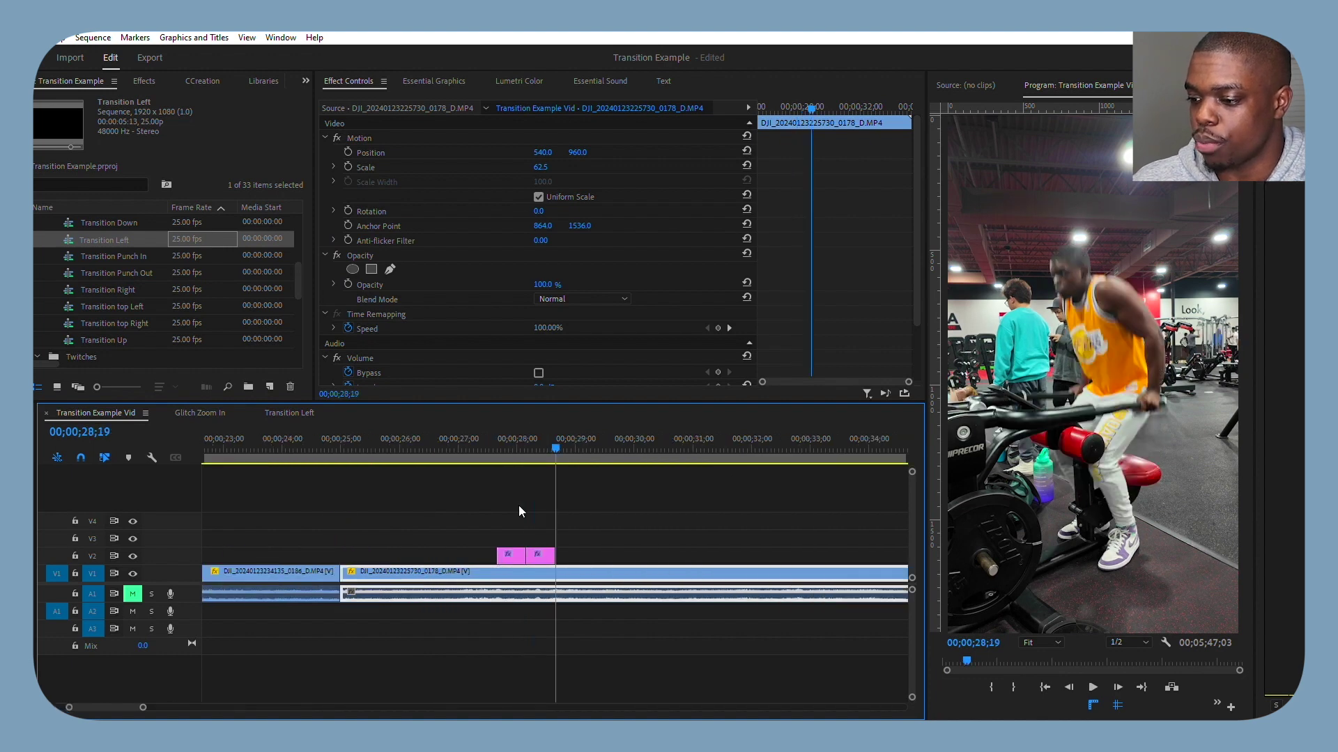
{"action": "left_click_drag", "start_coordinate": [511, 507], "coordinate": [361, 543]}
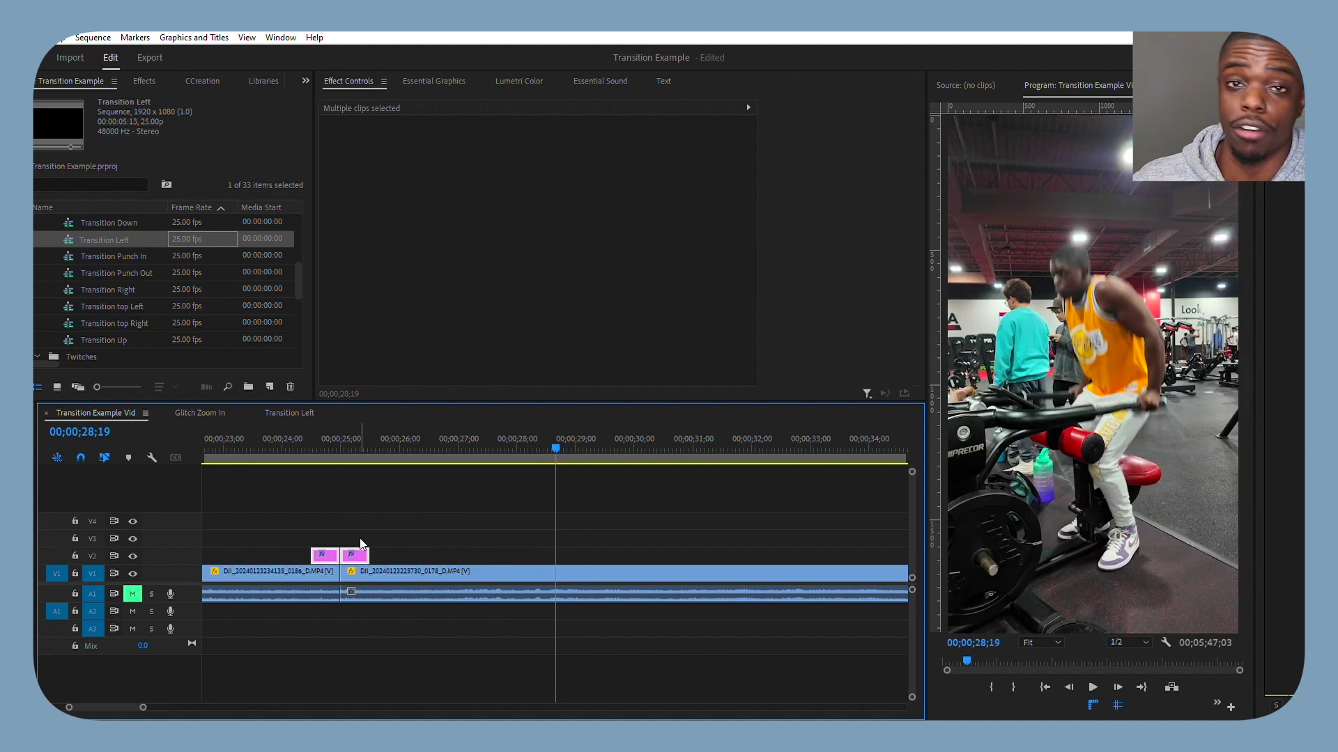
{"action": "left_click", "coordinate": [321, 437]}
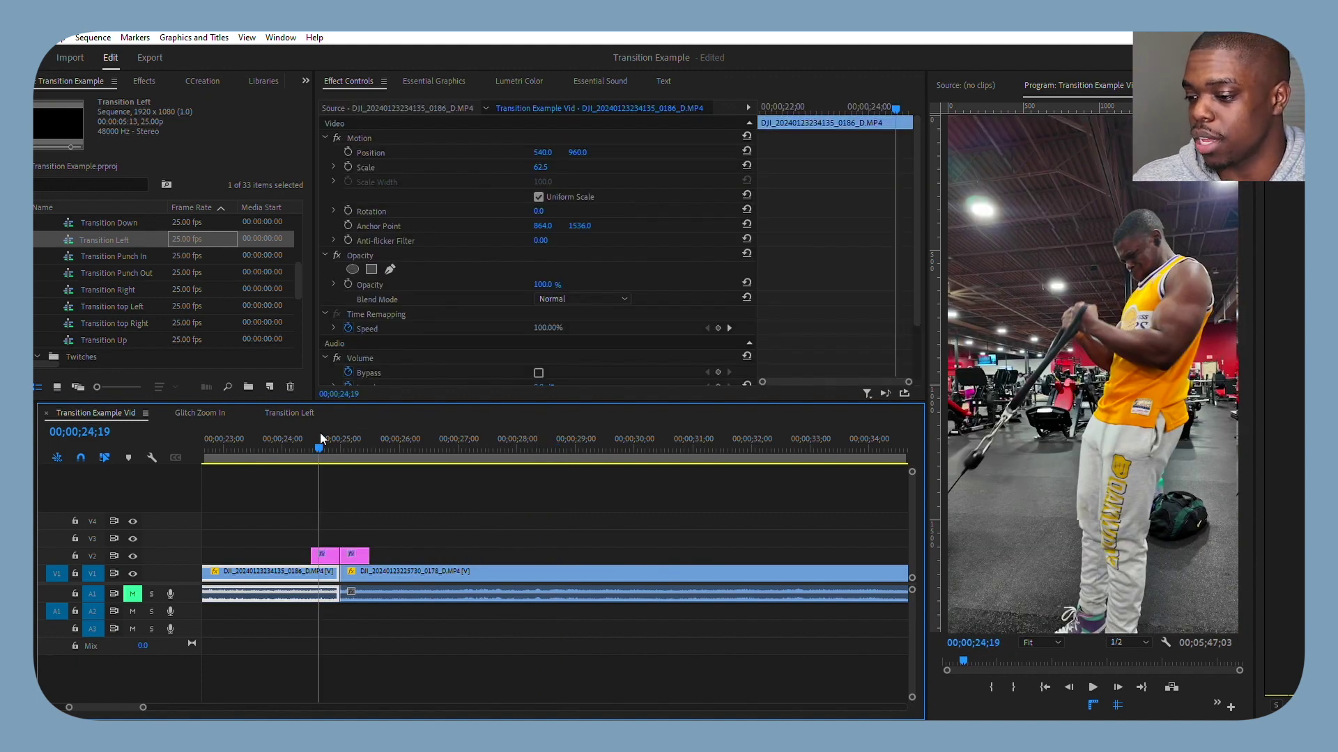
{"action": "key", "text": "minus"}
{"action": "key", "text": "minus"}
{"action": "key", "text": "minus"}
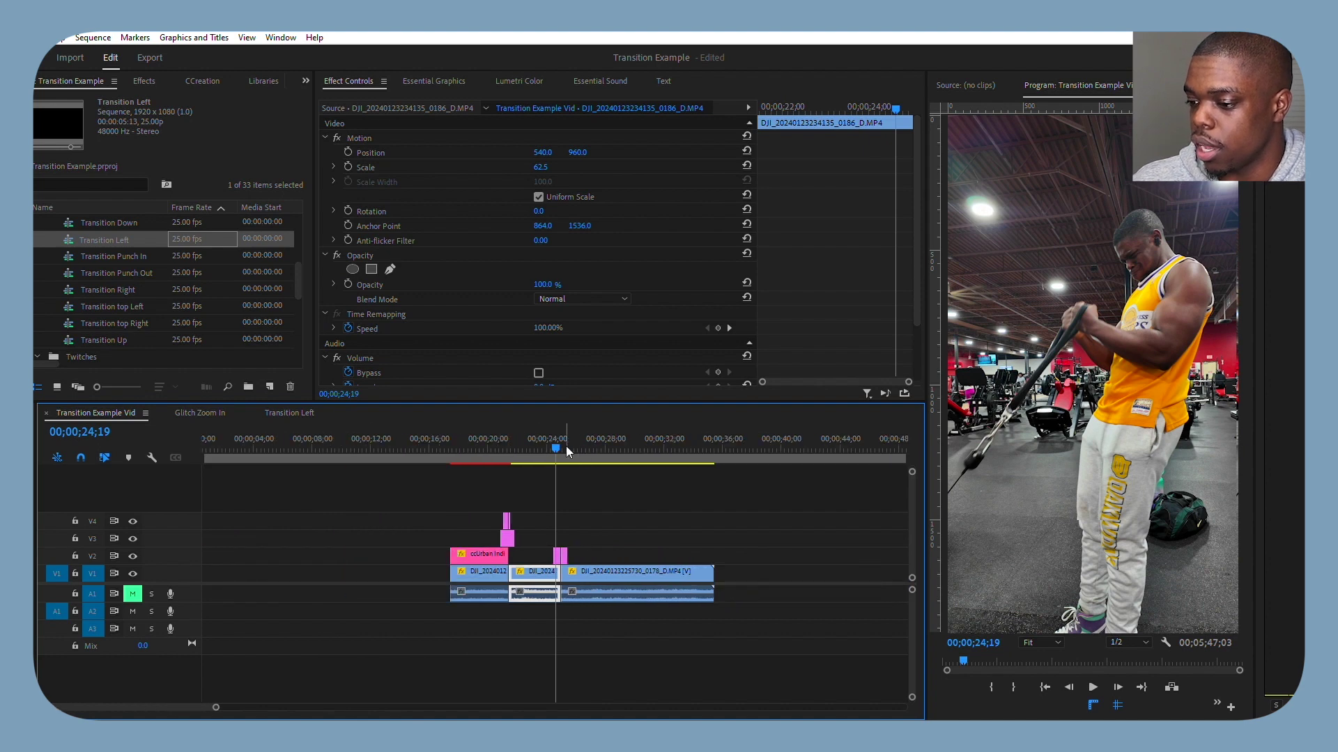
{"action": "key", "text": "space"}
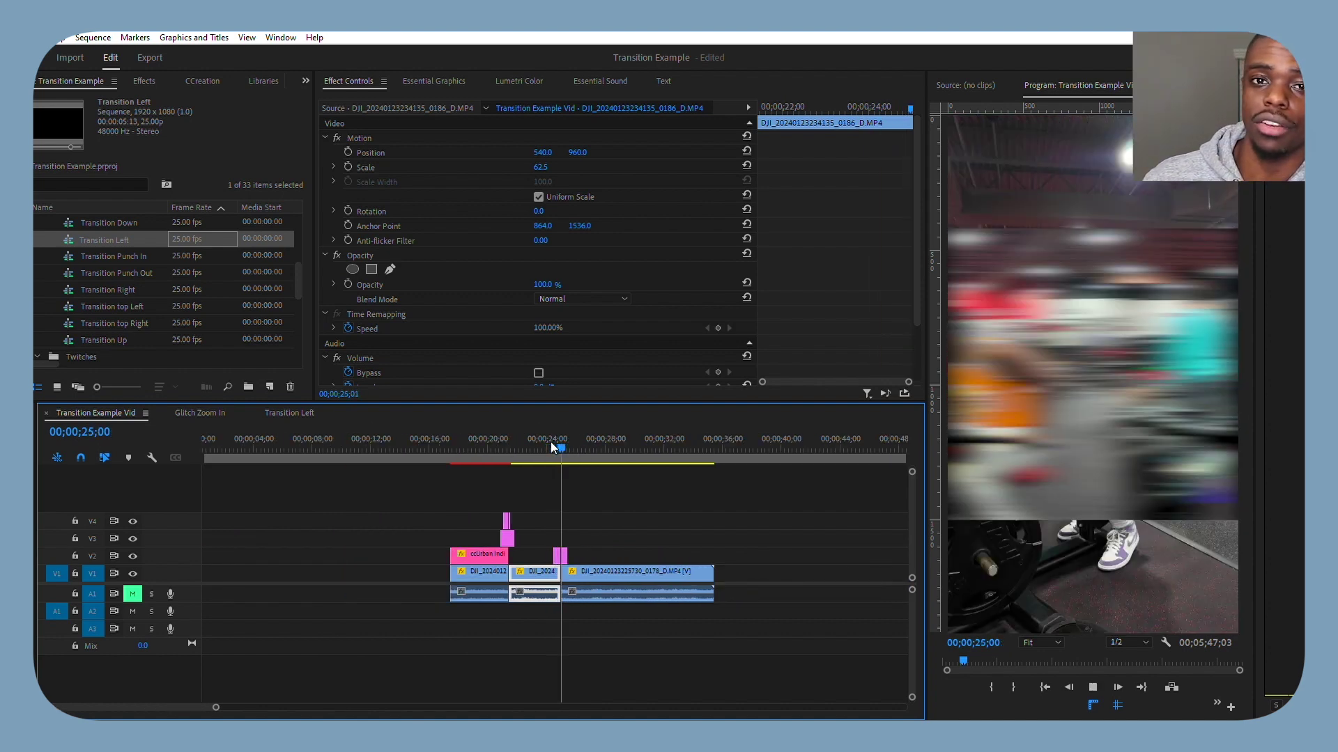
{"action": "key", "text": "space"}
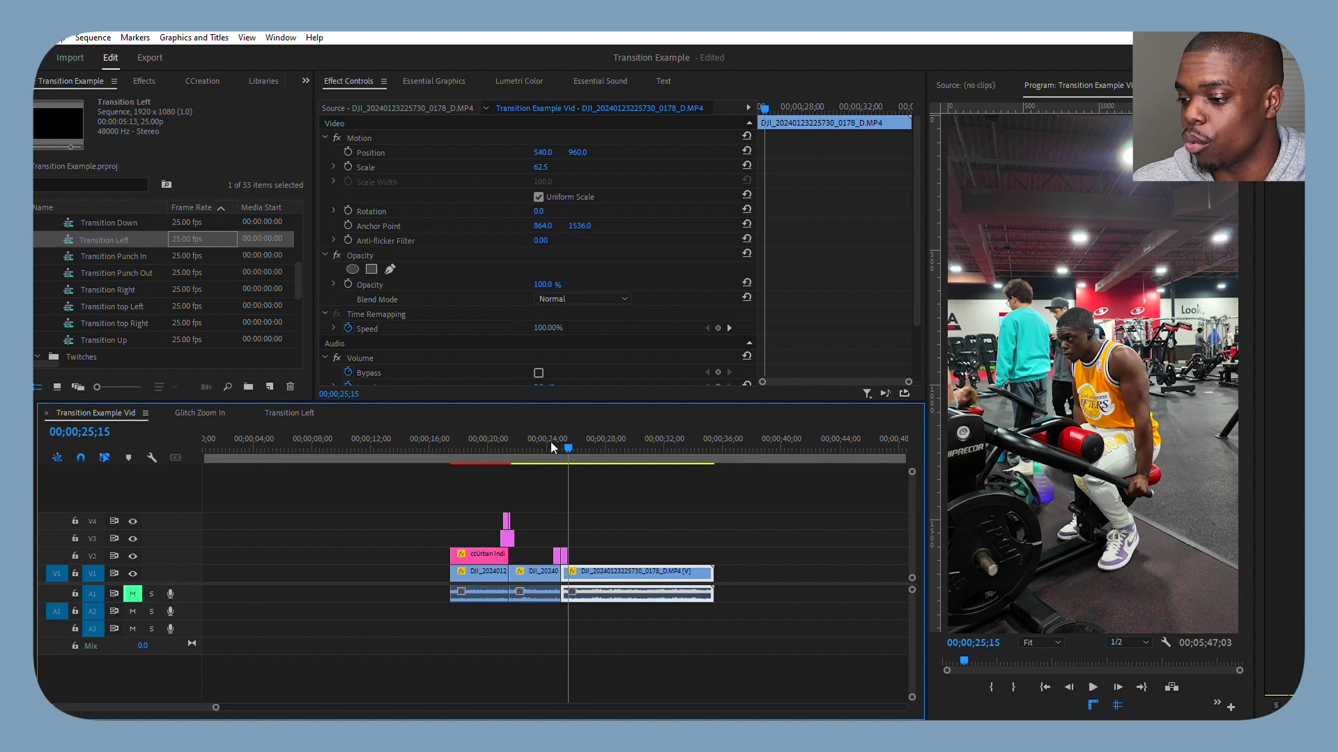
- Set the rotation of the slide-left adjustment layers to 90°
{"action": "left_click", "coordinate": [557, 555]}
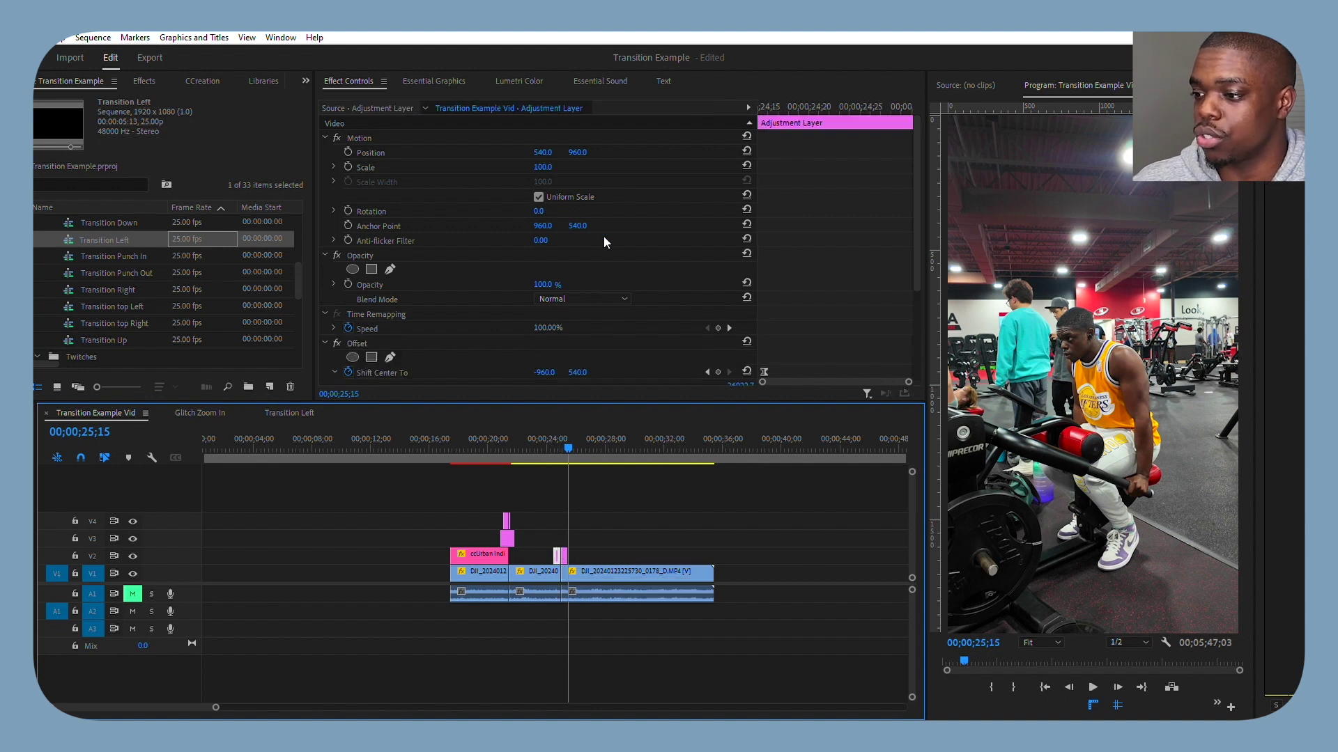
{"action": "left_click", "coordinate": [548, 209]}
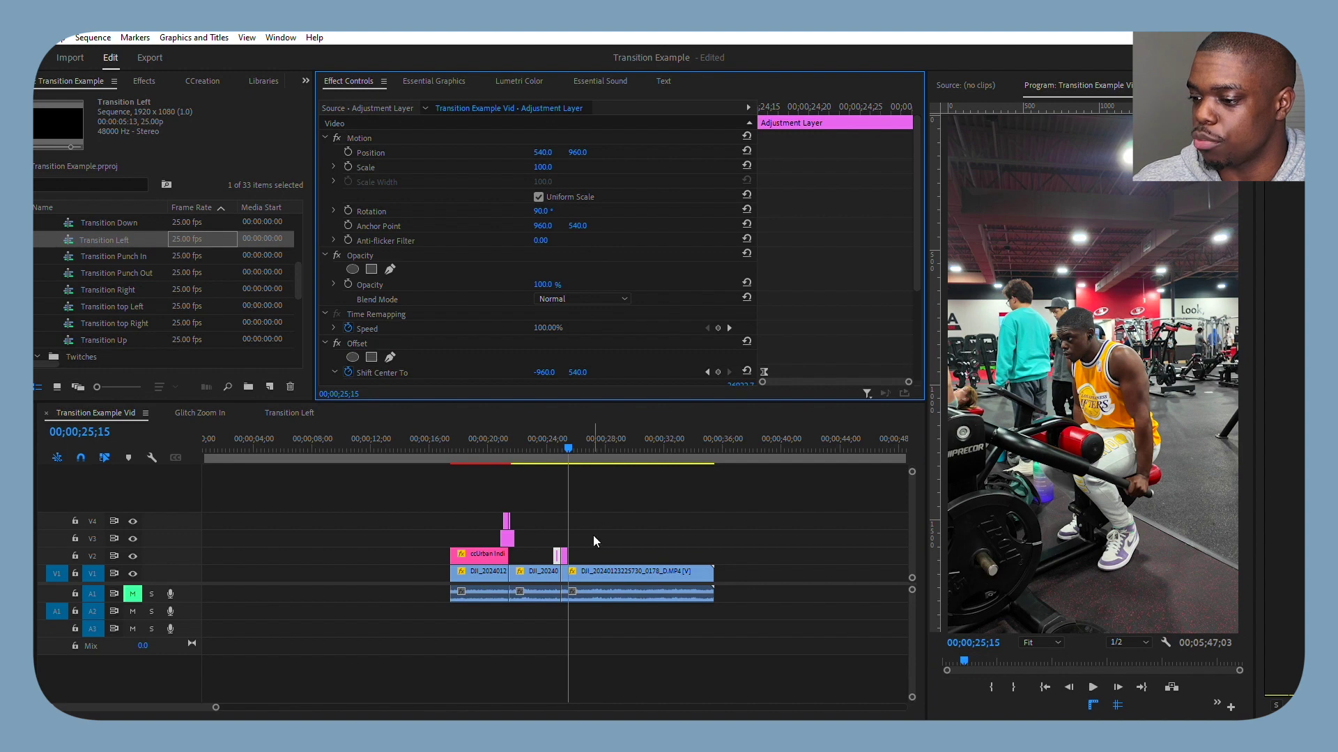
{"action": "left_click", "coordinate": [565, 550]}
{"action": "left_click", "coordinate": [540, 209]}
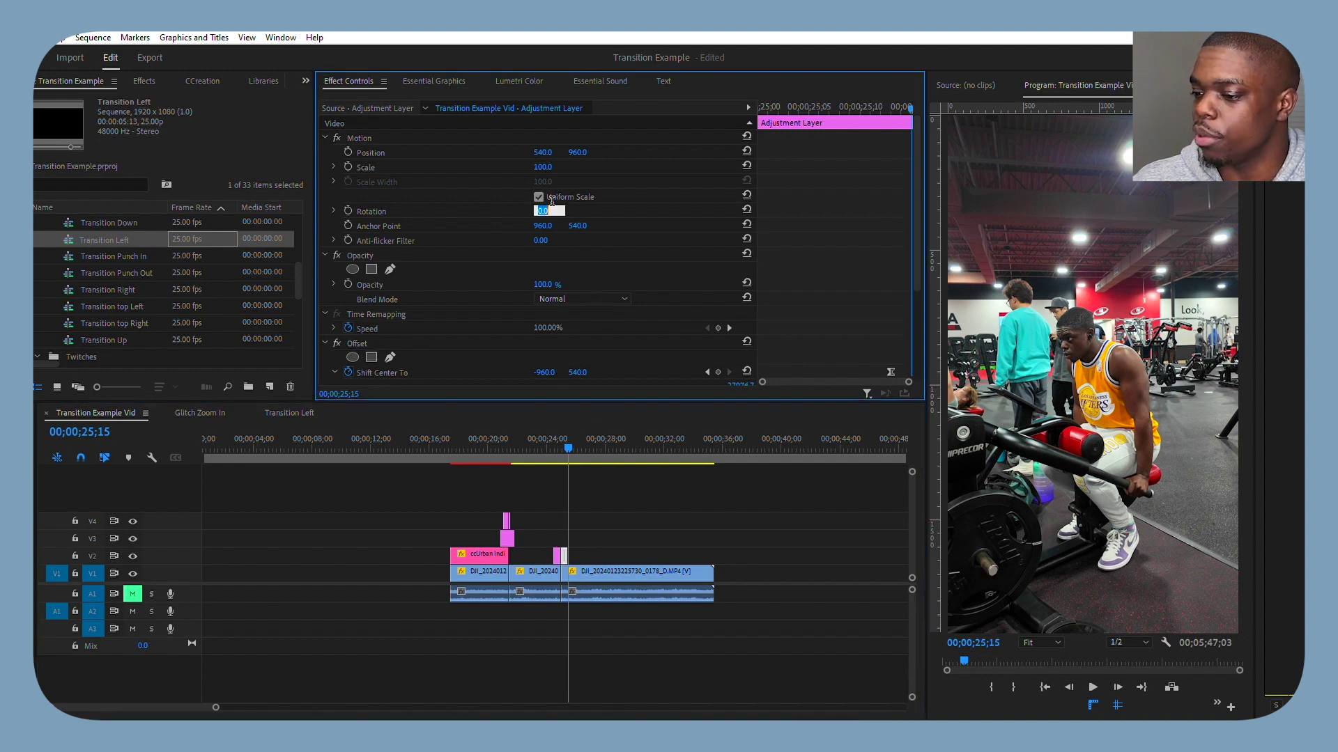
{"action": "type", "text": "90"}
{"action": "key", "text": "Return"}
- Preview the rotated slide transition, replaying from about 17 seconds
{"action": "left_click", "coordinate": [543, 440]}
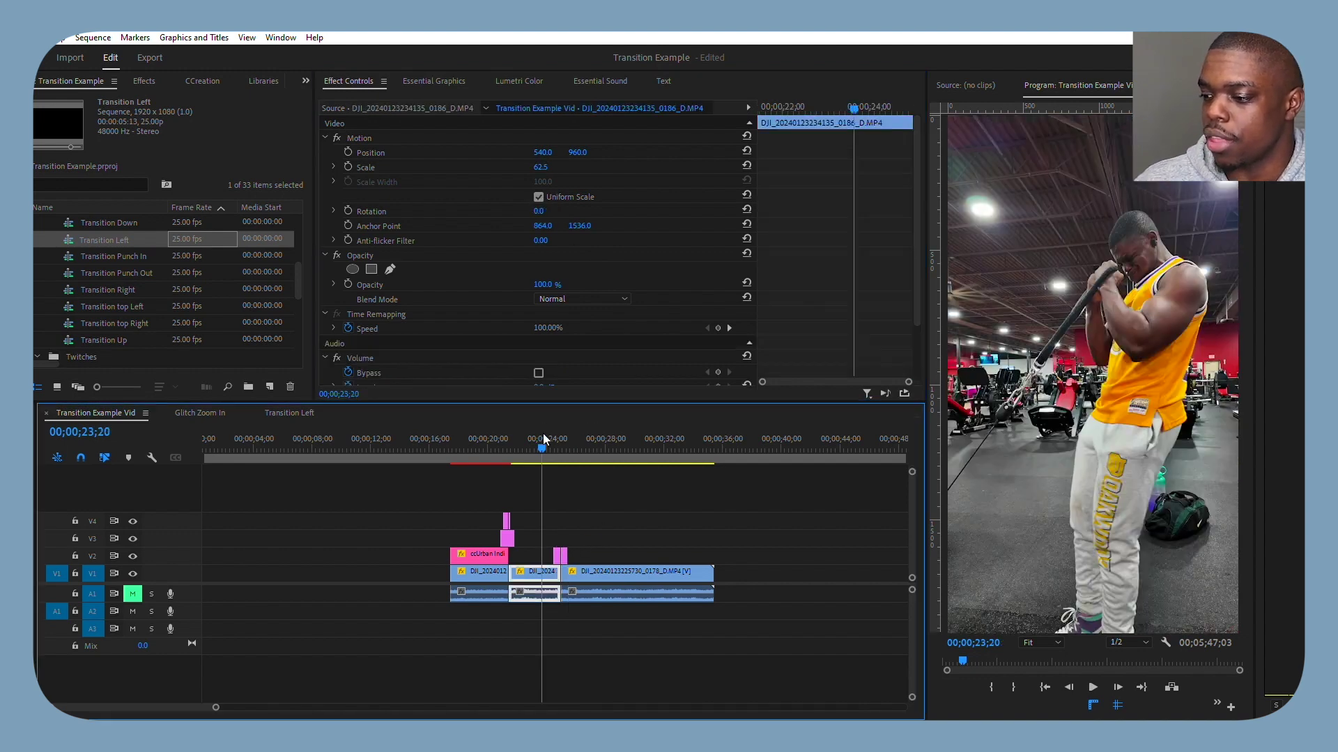
{"action": "key", "text": "space"}
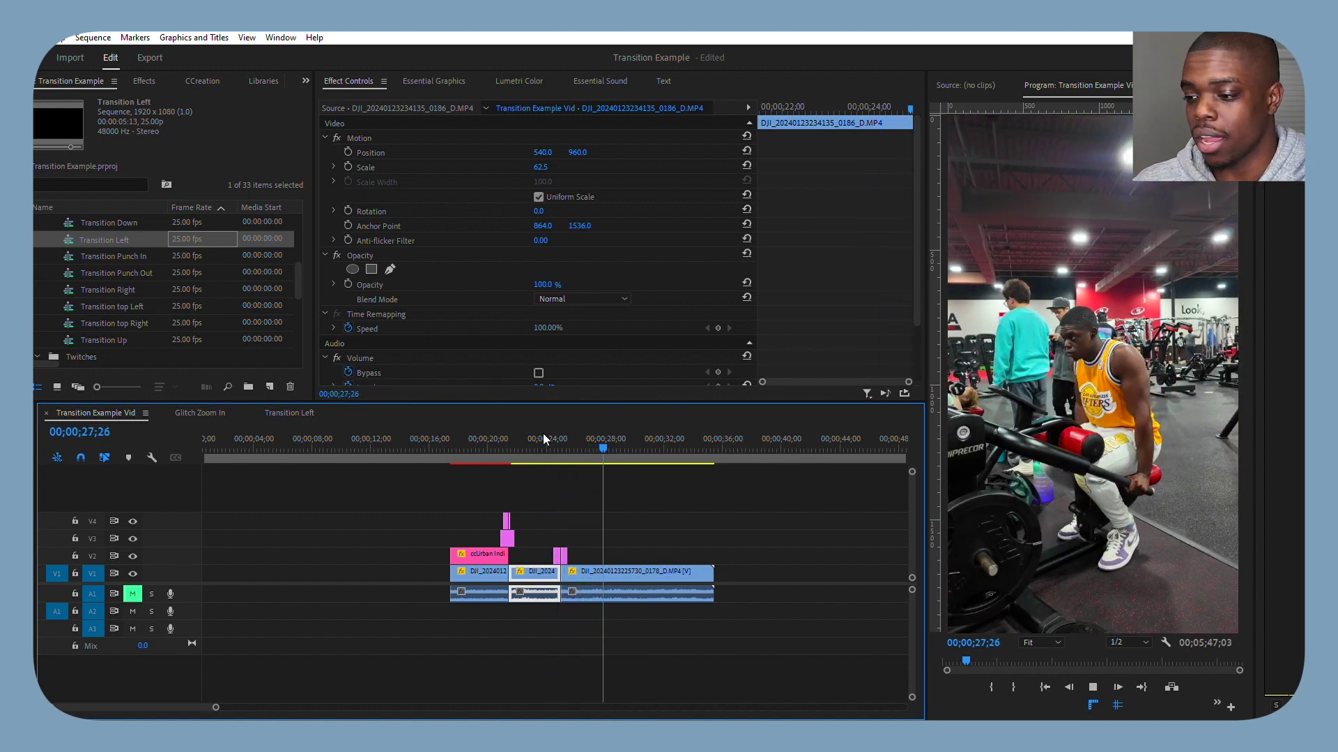
{"action": "left_click", "coordinate": [536, 439]}
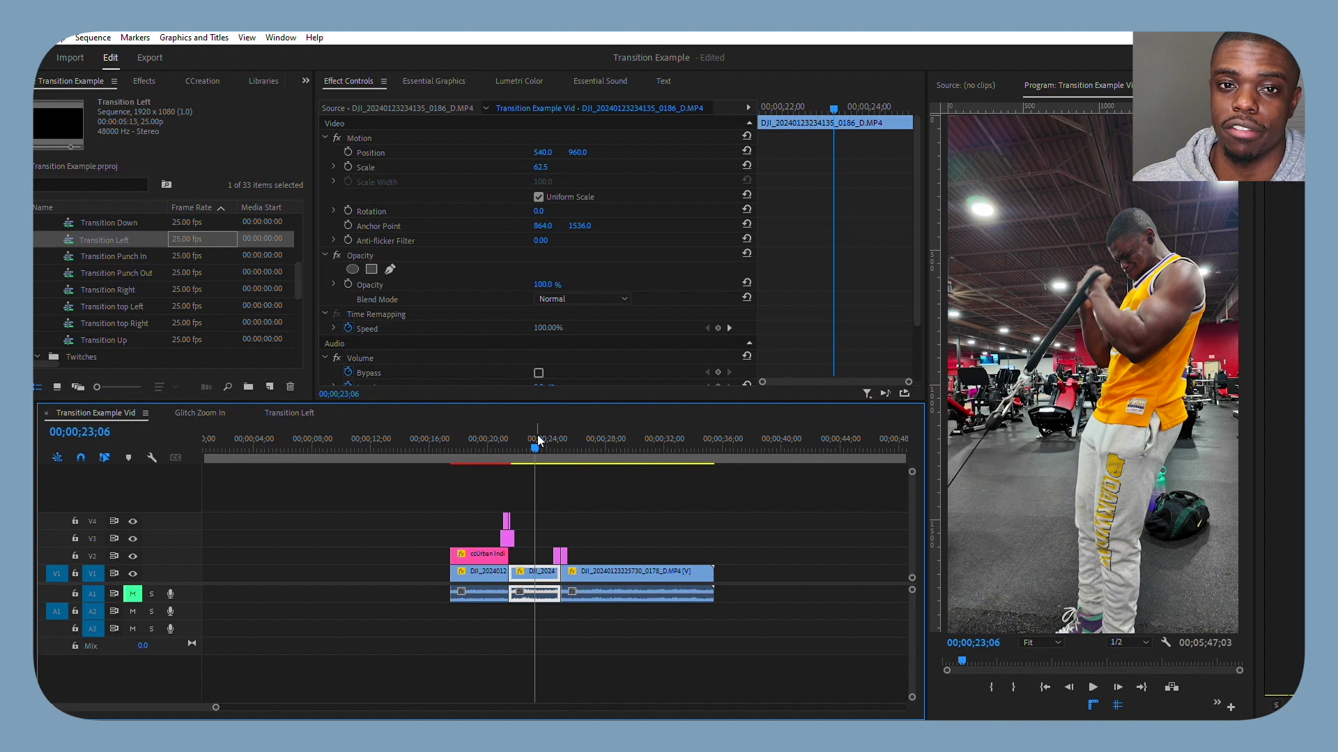
{"action": "left_click", "coordinate": [446, 440]}
{"action": "key", "text": "space"}
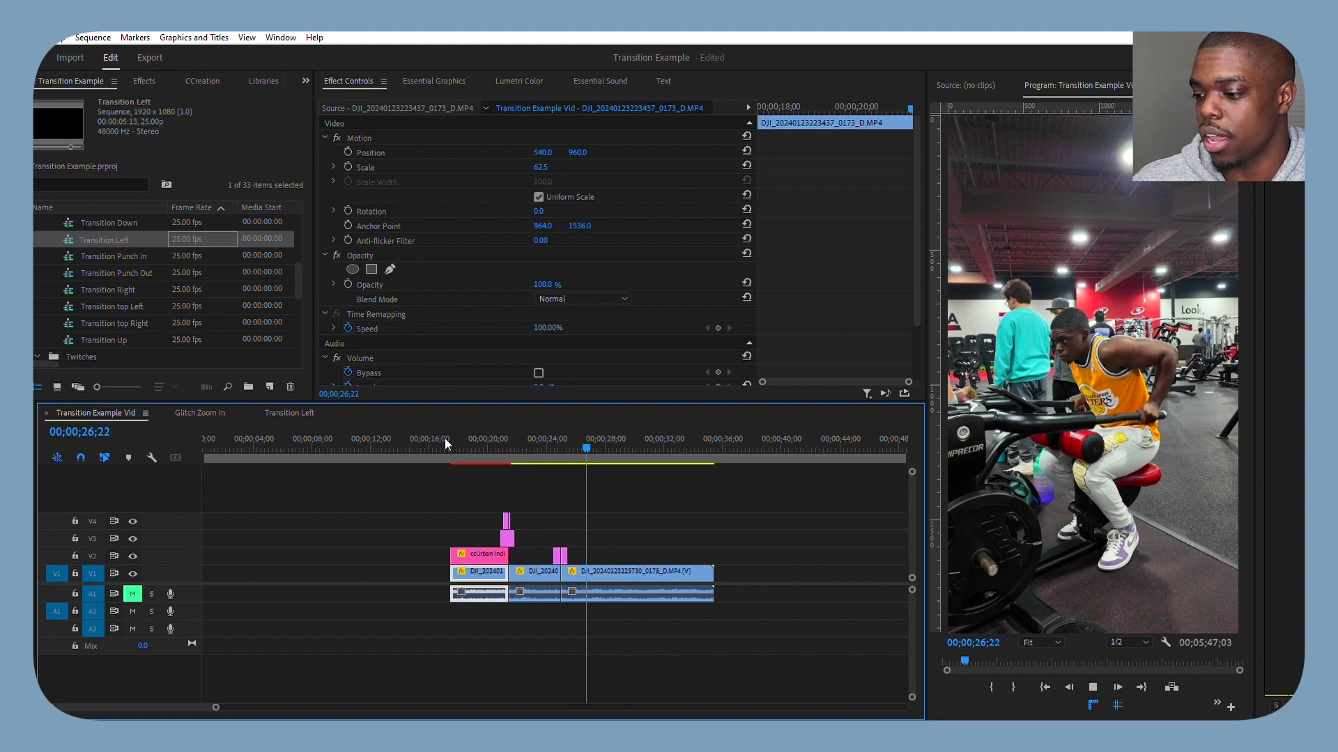
{"action": "key", "text": "space"}
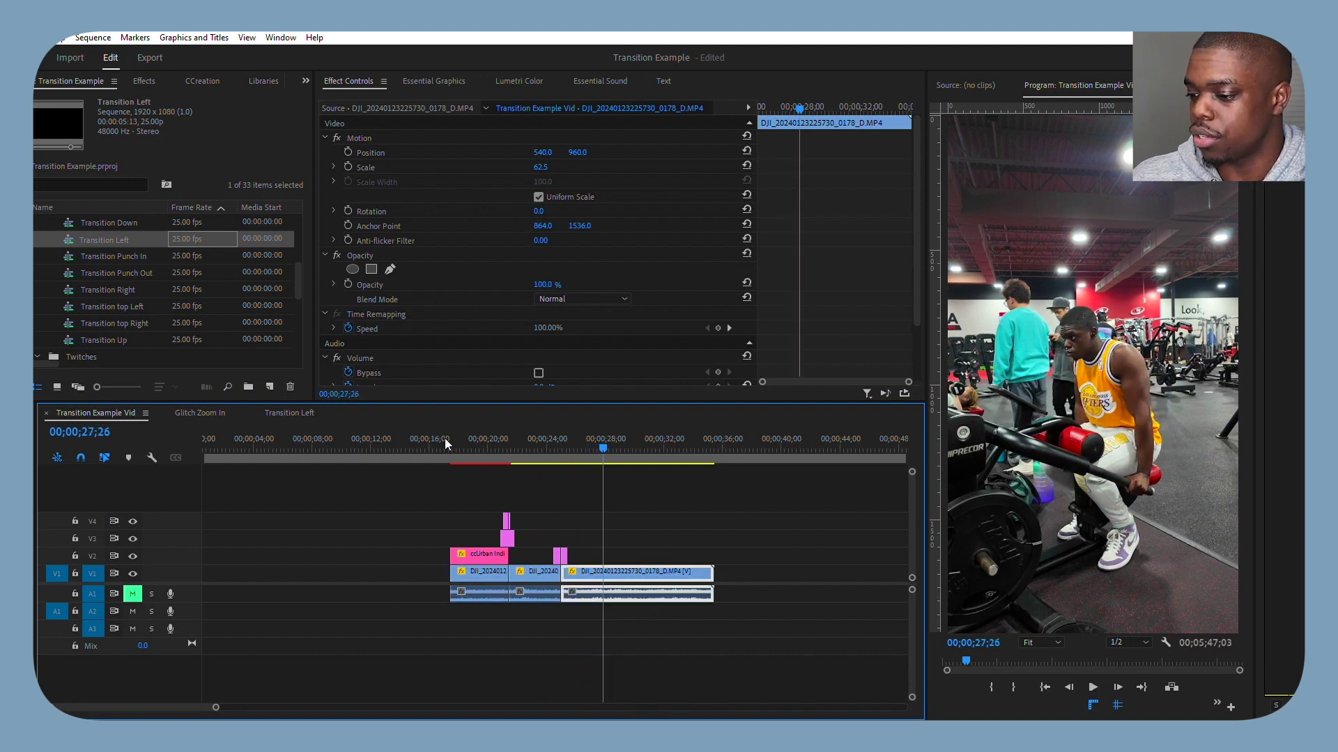
- Cut final clip 0192 at the playhead and delete the unwanted part
{"action": "key", "text": "backslash"}
{"action": "left_click", "coordinate": [510, 450]}
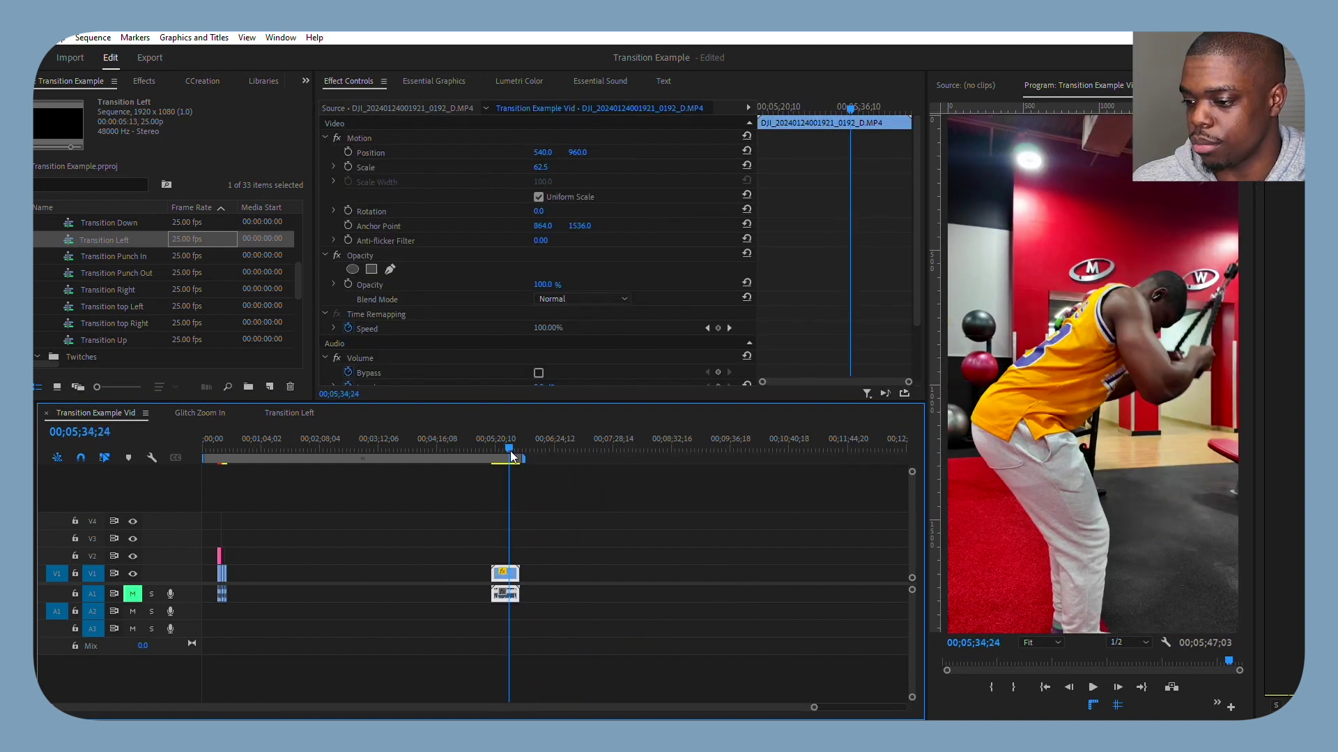
{"action": "left_click_drag", "start_coordinate": [511, 452], "coordinate": [663, 453]}
{"action": "key", "text": "backslash"}
{"action": "key", "text": "ctrl+k"}
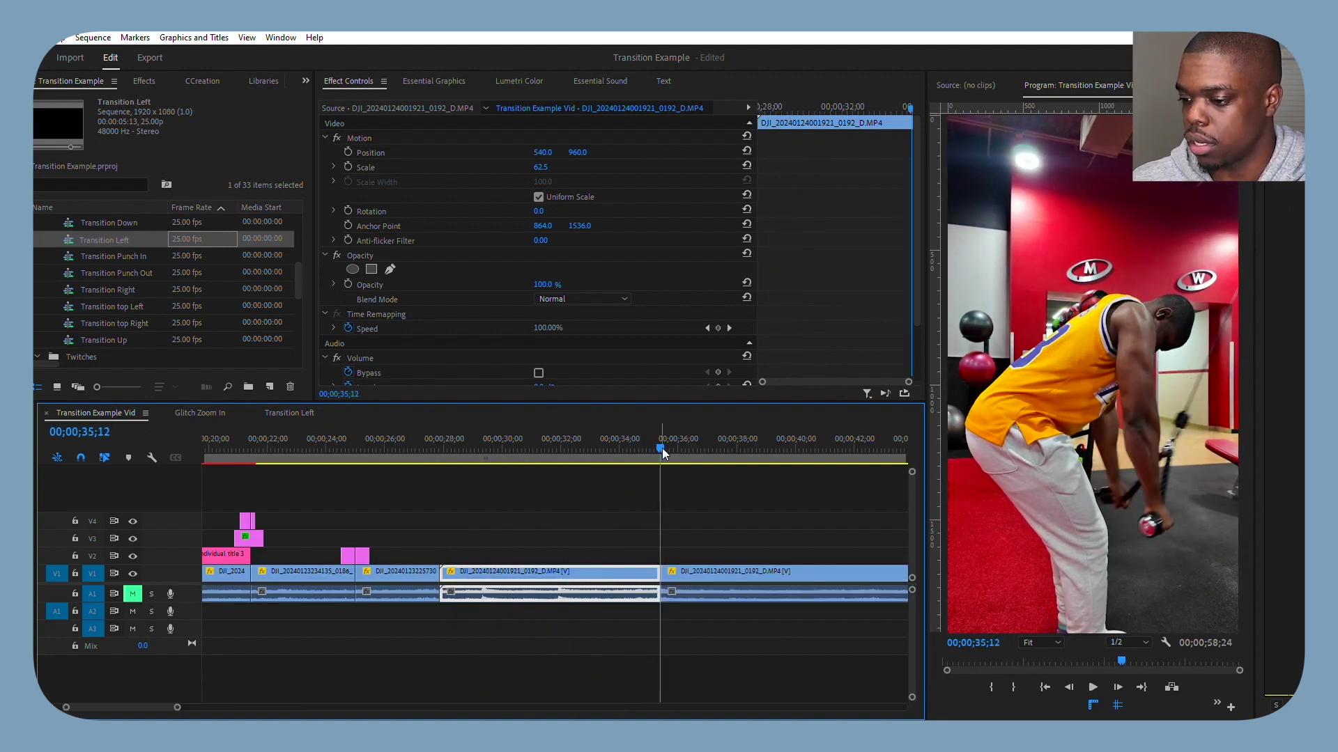
{"action": "key", "text": "Delete"}
- Ripple-delete the leftover gap so the sequence ends at 00;00;51;08
{"action": "left_click_drag", "start_coordinate": [428, 537], "coordinate": [770, 630]}
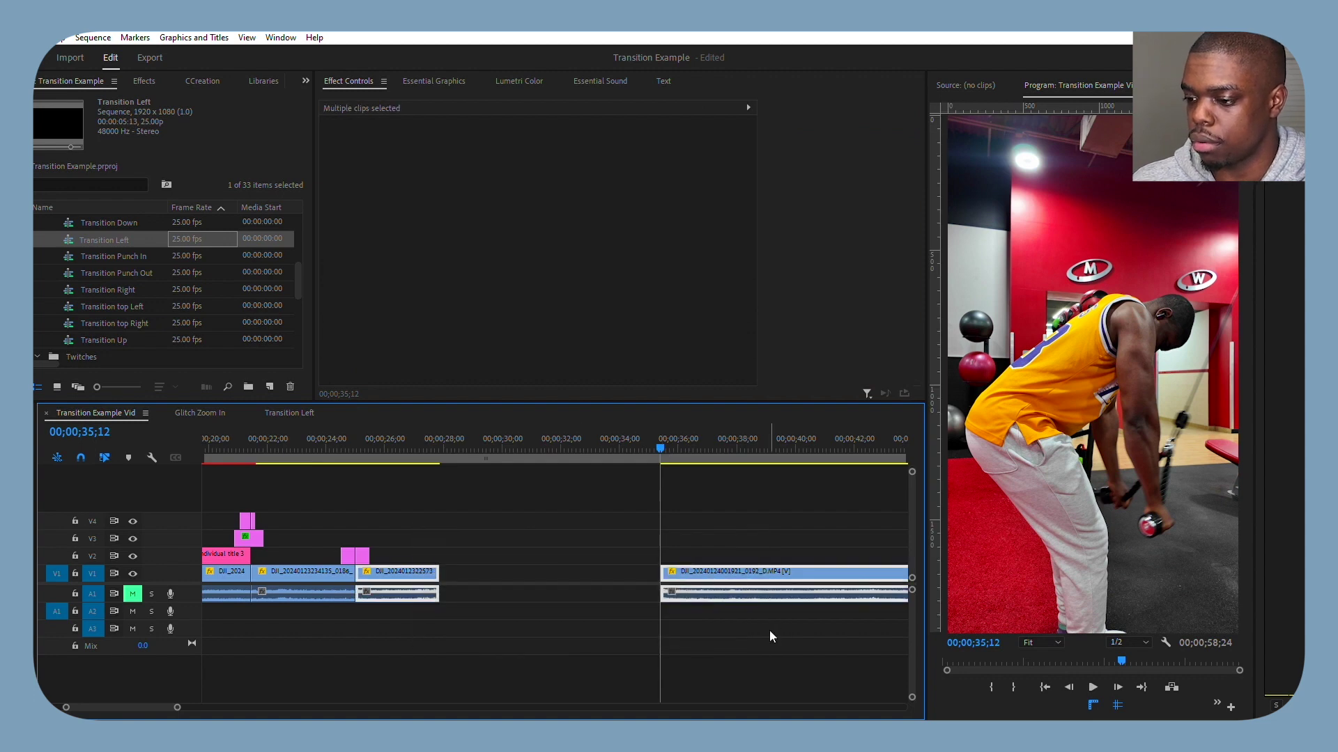
{"action": "key", "text": "shift+Delete"}
{"action": "left_click", "coordinate": [415, 450]}
{"action": "key", "text": "minus"}
{"action": "key", "text": "minus"}
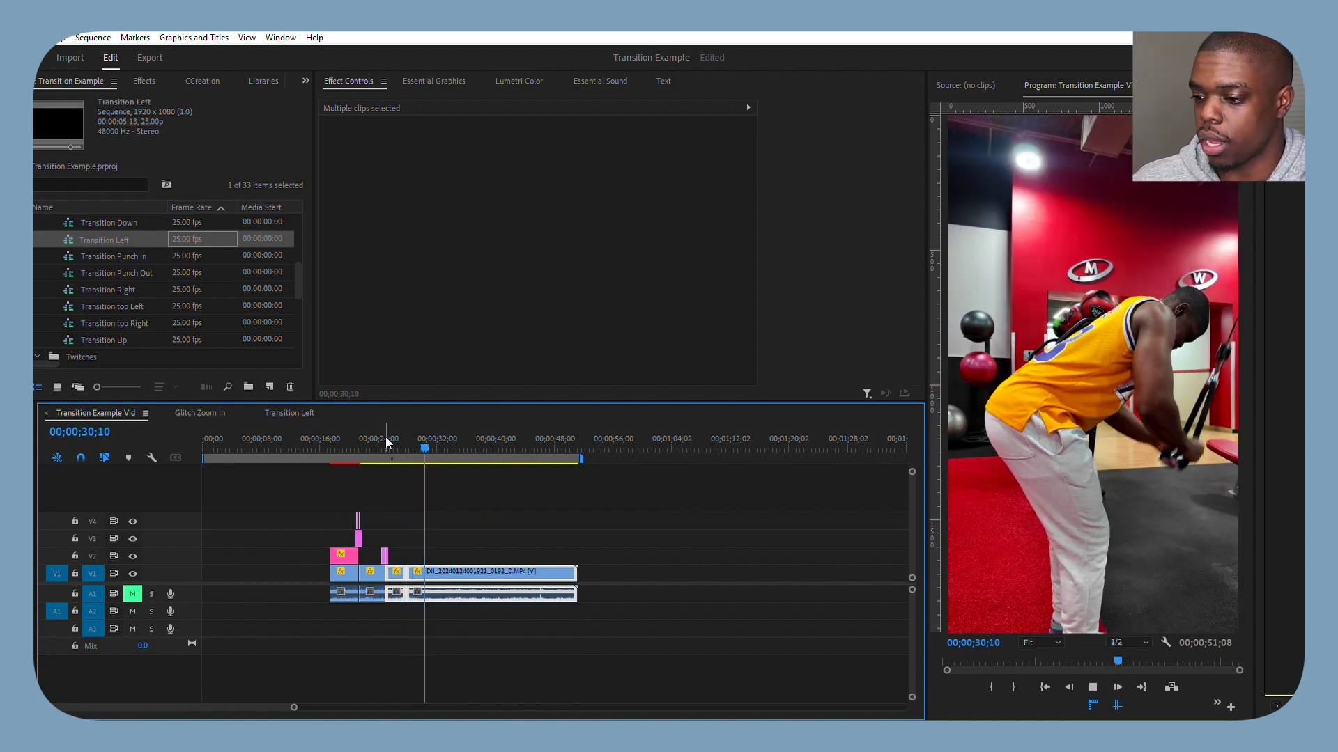
{"action": "left_click", "coordinate": [349, 436]}
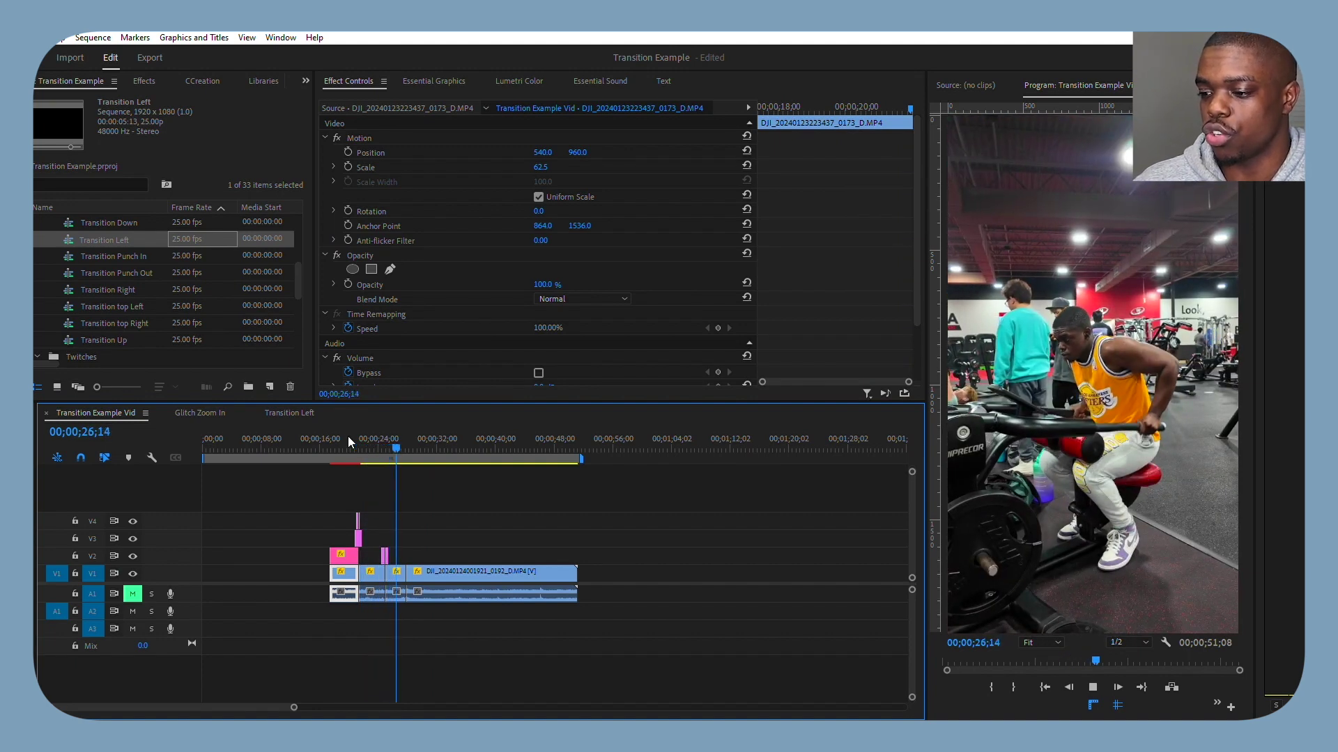
- Open the Twitch Zoom In template sequence and select its Color Matte and Glitch Slide Up layers
{"action": "scroll", "coordinate": [153, 301], "scroll_direction": "down", "scroll_amount": 3}
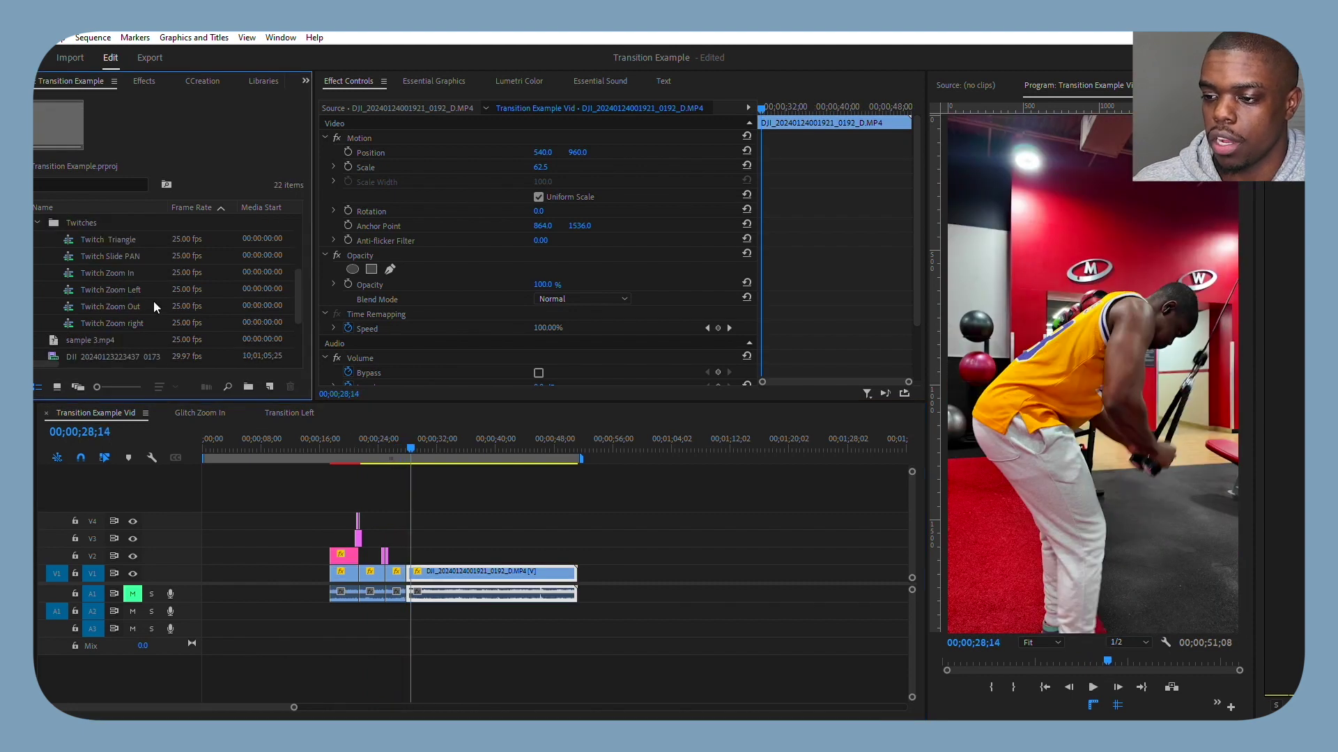
{"action": "double_click", "coordinate": [153, 260]}
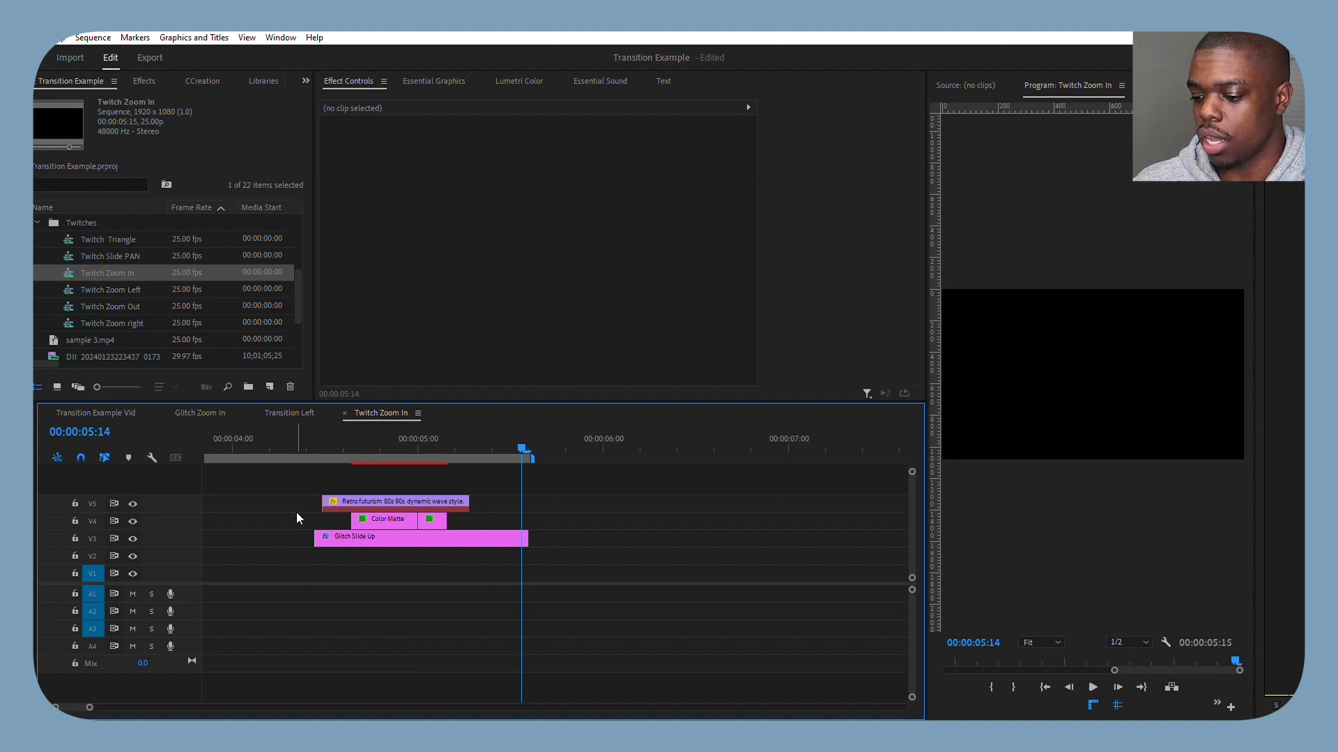
{"action": "left_click_drag", "start_coordinate": [295, 512], "coordinate": [515, 549]}
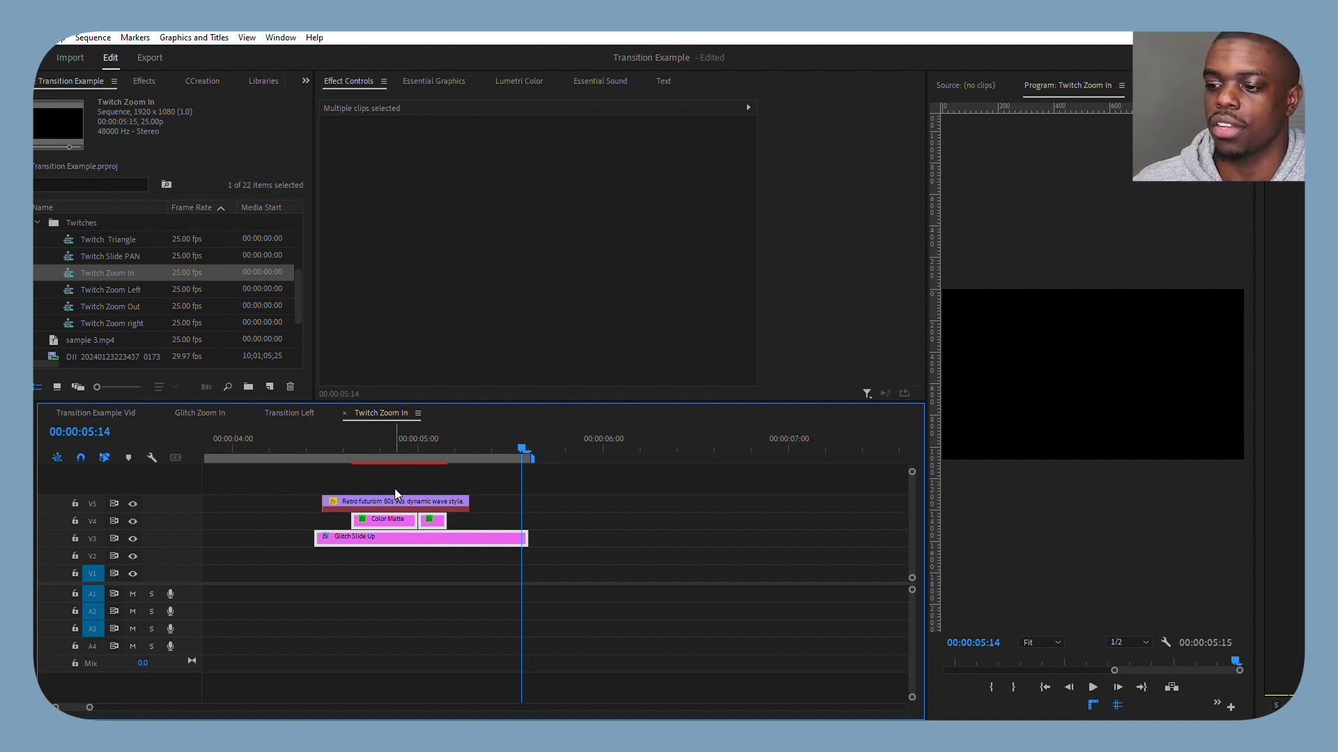
- Paste the twitch zoom layers at the end of Transition Example Vid and pull them back
{"action": "left_click", "coordinate": [124, 412]}
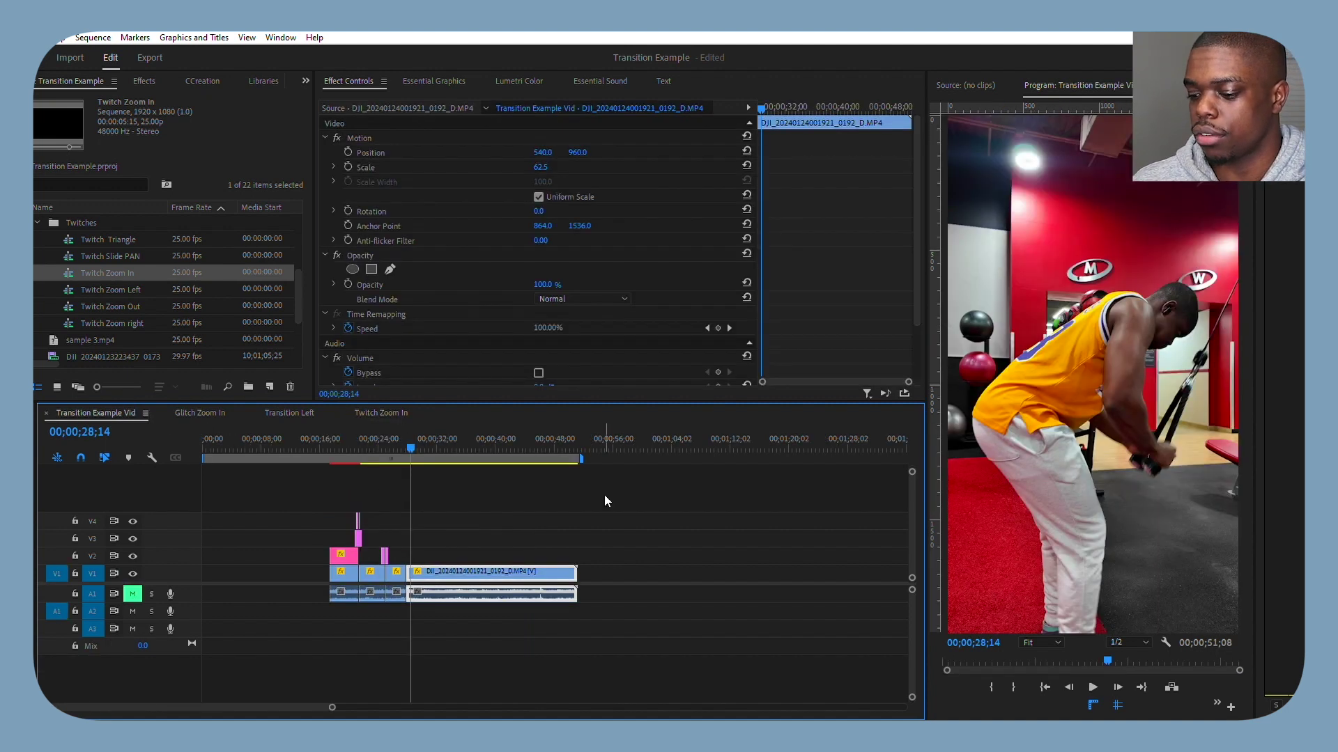
{"action": "left_click", "coordinate": [599, 454]}
{"action": "key", "text": "ctrl+v"}
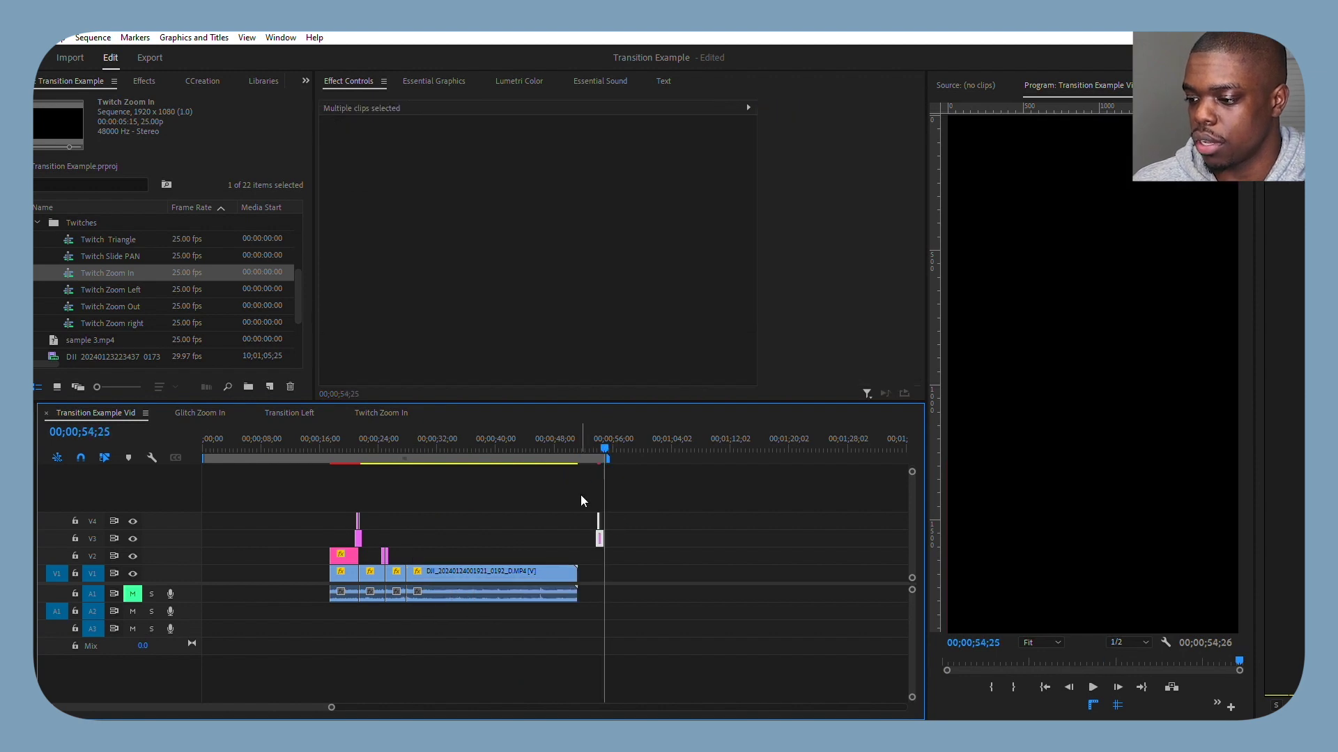
{"action": "left_click_drag", "start_coordinate": [599, 533], "coordinate": [412, 550]}
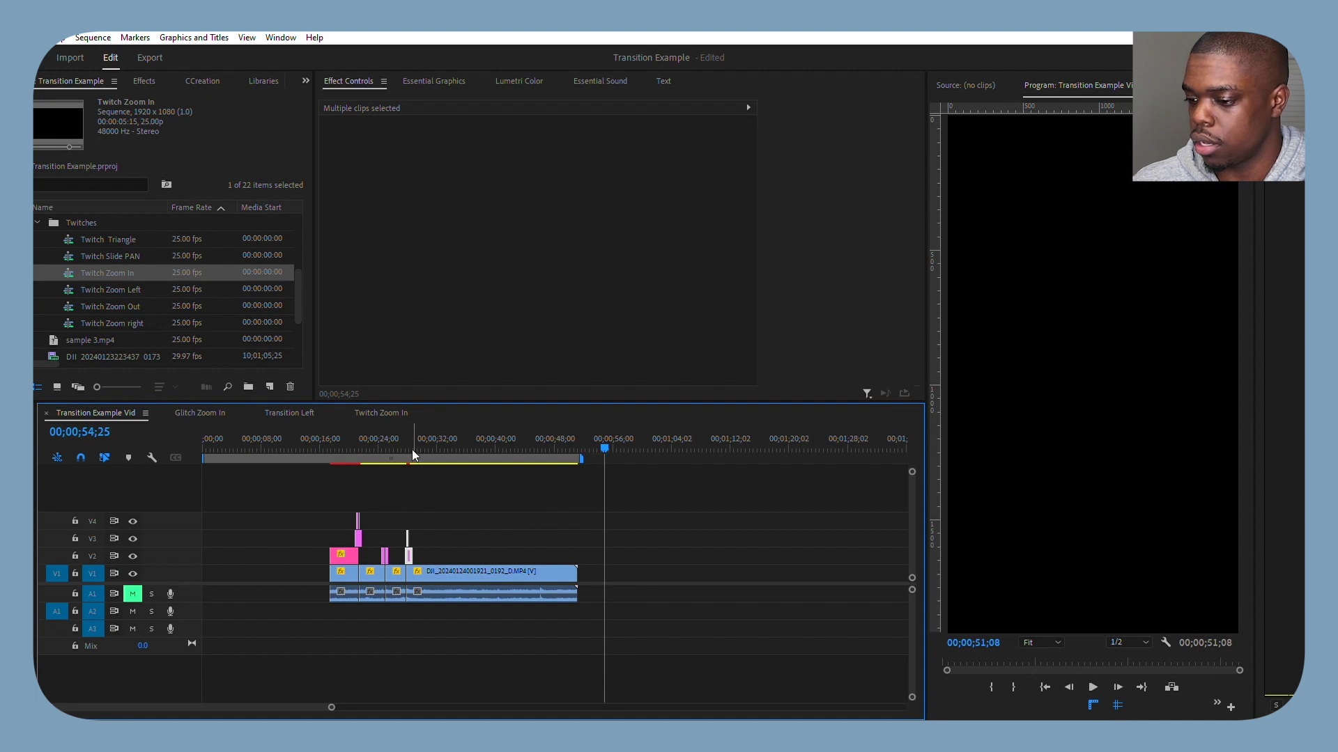
- Align the Color Matte and Glitch Slide Up layers over the 28-second cut and scrub through it
{"action": "left_click", "coordinate": [403, 446]}
{"action": "key", "text": "="}
{"action": "key", "text": "="}
{"action": "key", "text": "="}
{"action": "key", "text": "="}
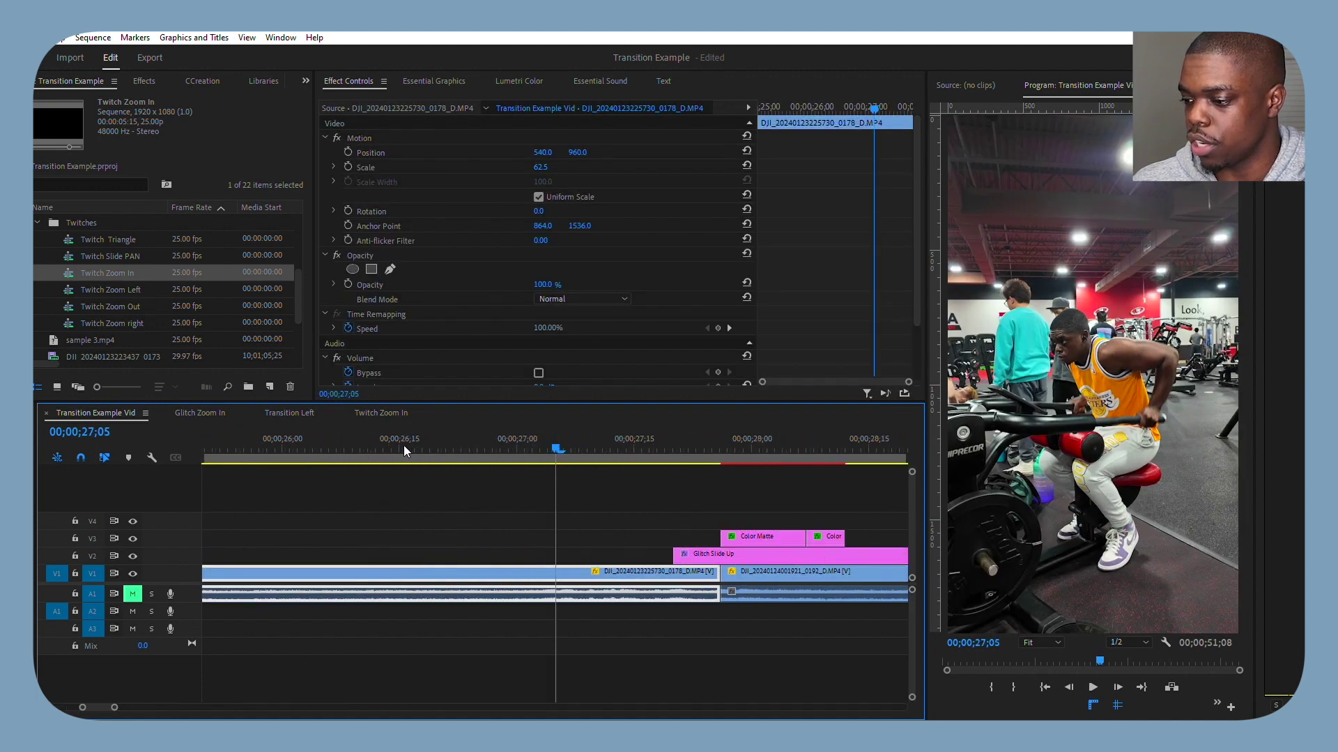
{"action": "left_click_drag", "start_coordinate": [807, 495], "coordinate": [722, 550]}
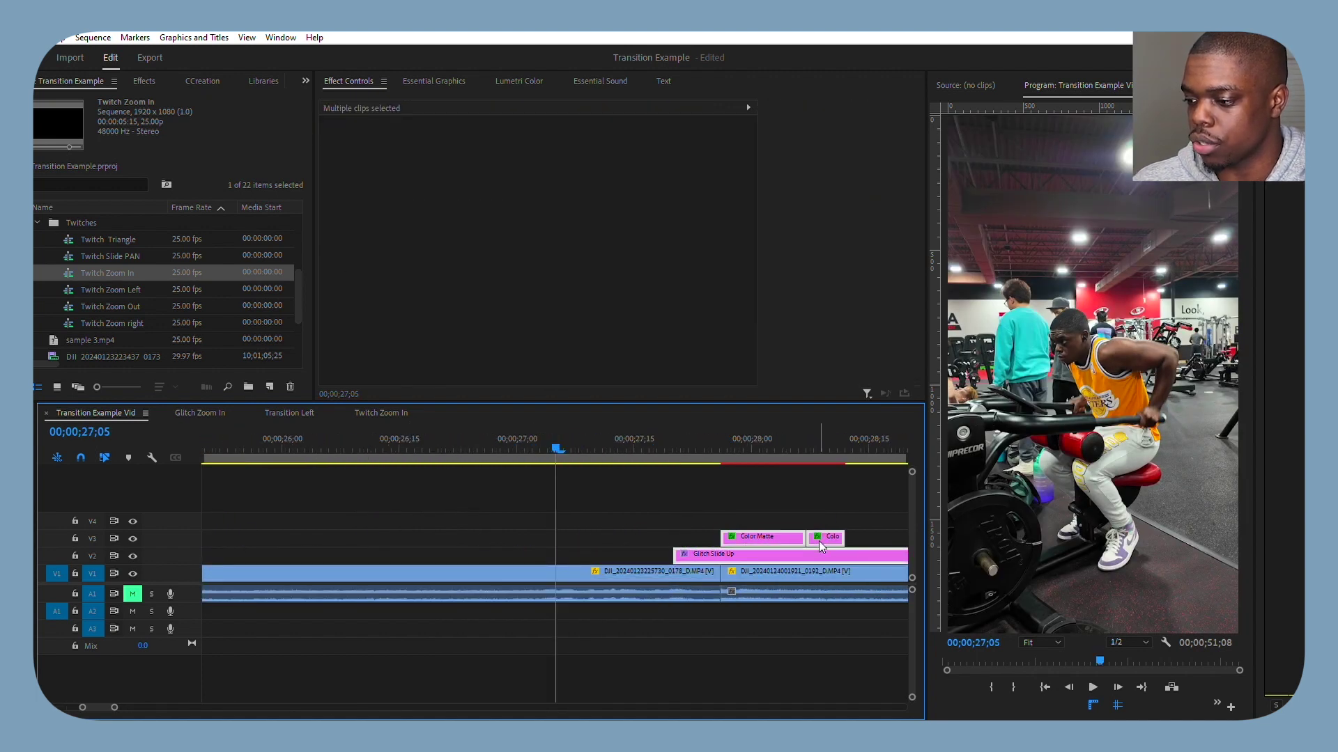
{"action": "left_click_drag", "start_coordinate": [820, 546], "coordinate": [734, 545]}
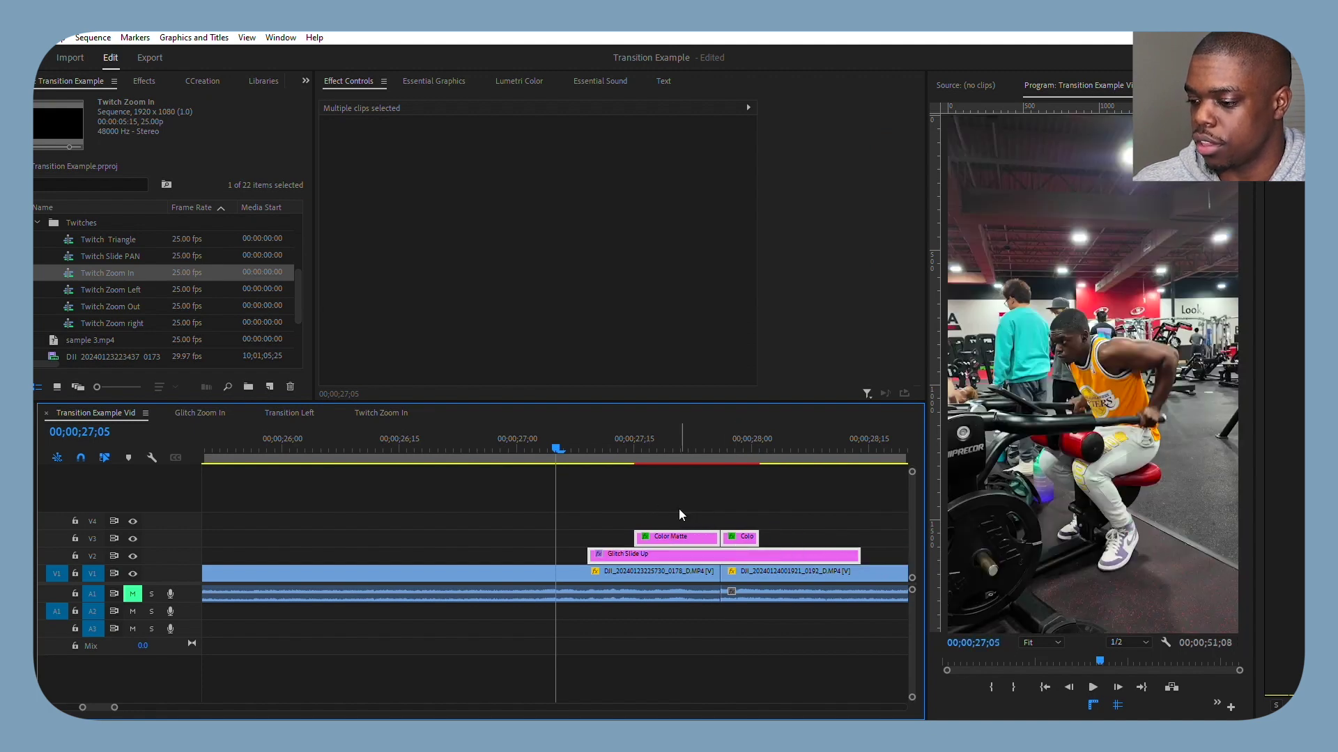
{"action": "key", "text": "minus"}
{"action": "key", "text": "minus"}
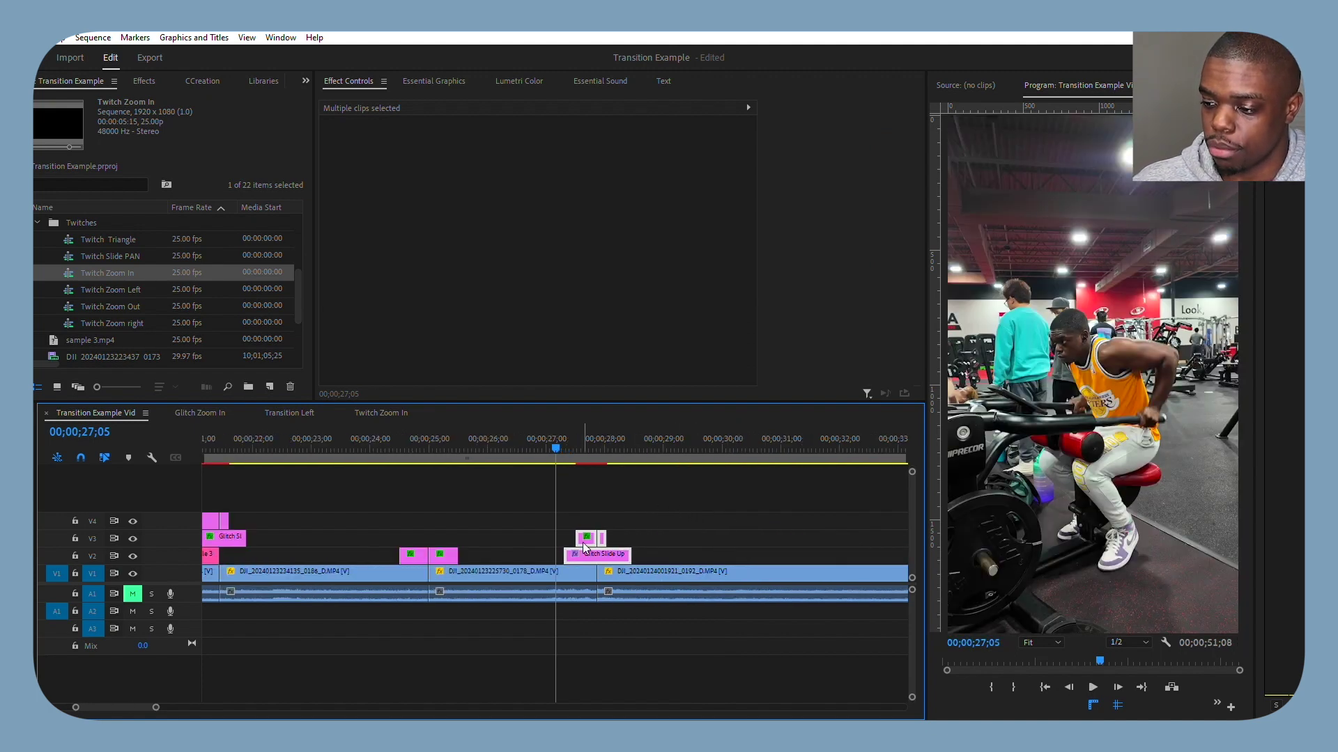
{"action": "left_click", "coordinate": [547, 449]}
{"action": "left_click_drag", "start_coordinate": [546, 449], "coordinate": [653, 465]}
{"action": "key", "text": "minus"}
{"action": "key", "text": "minus"}
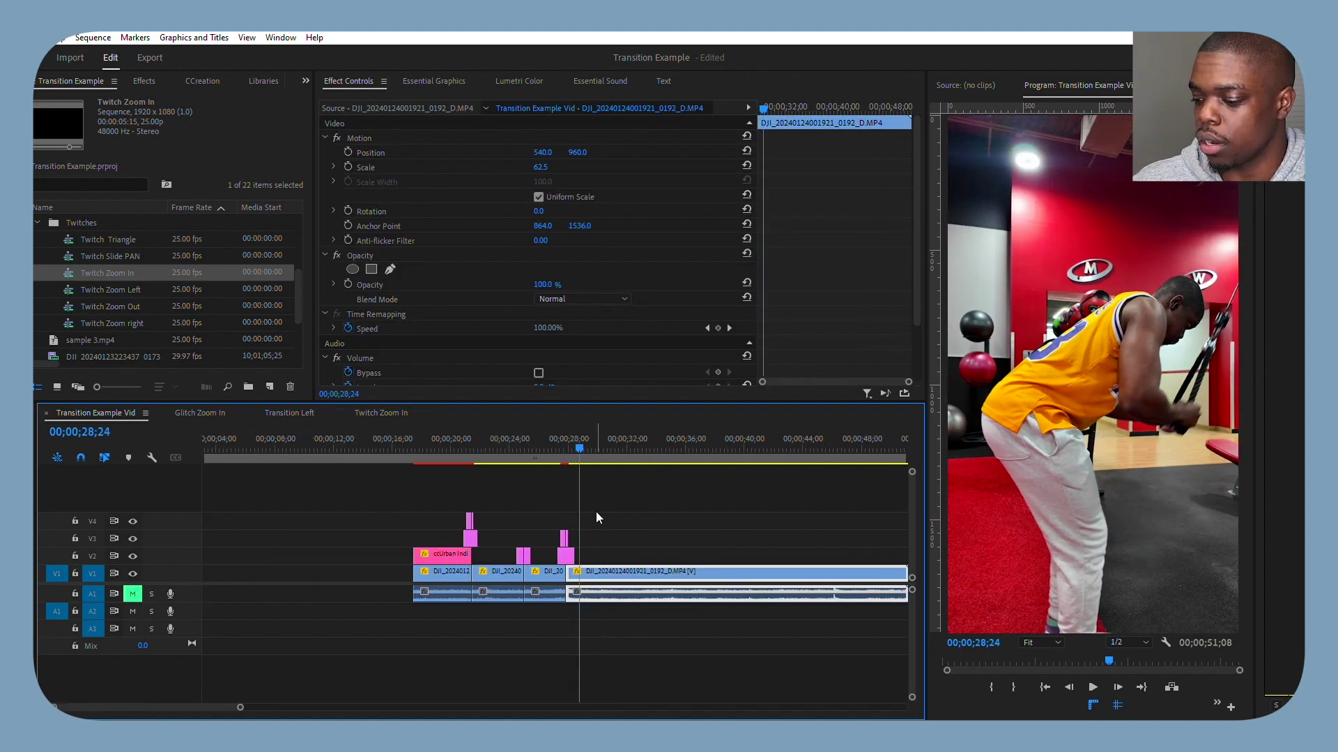
- Try a 90° rotation on the twitch Color Matte layer, then revert it to 0
{"action": "key", "text": "equal"}
{"action": "key", "text": "equal"}
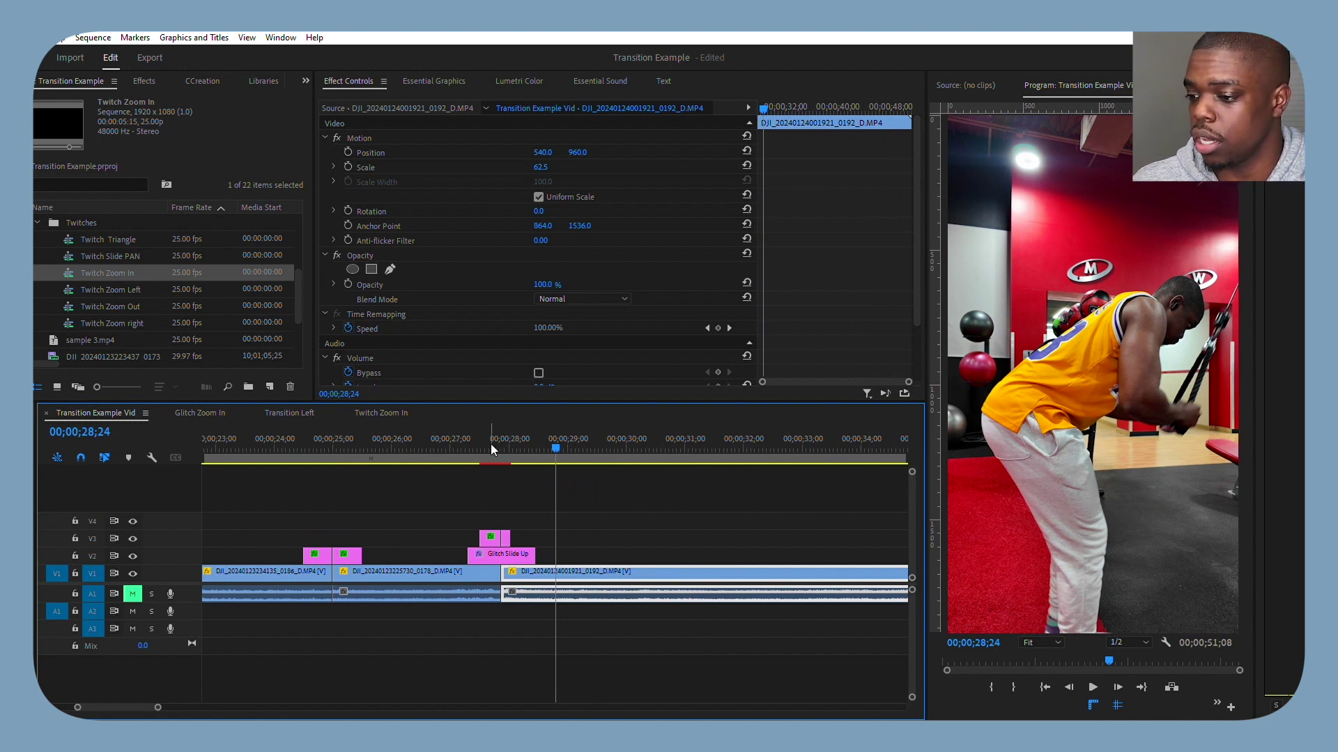
{"action": "left_click", "coordinate": [498, 462]}
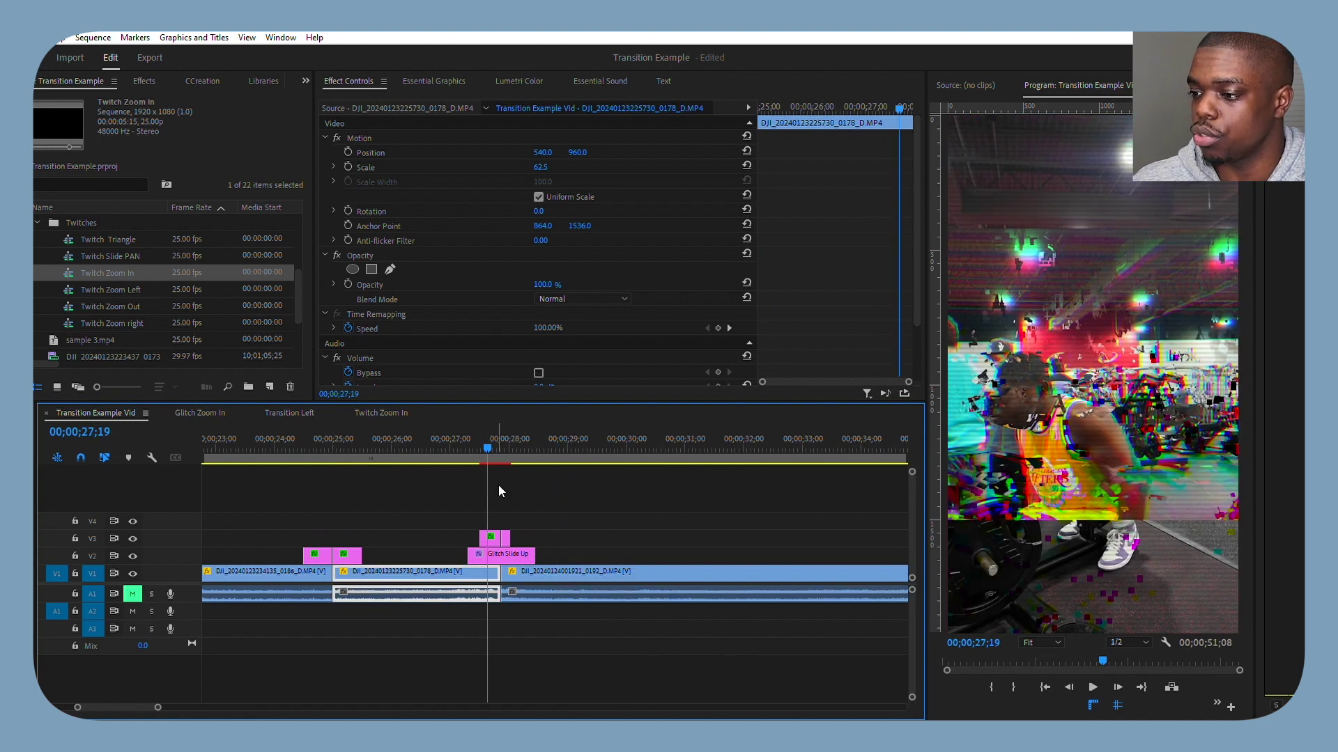
{"action": "left_click", "coordinate": [494, 533]}
{"action": "left_click", "coordinate": [555, 200]}
{"action": "key", "text": "Return"}
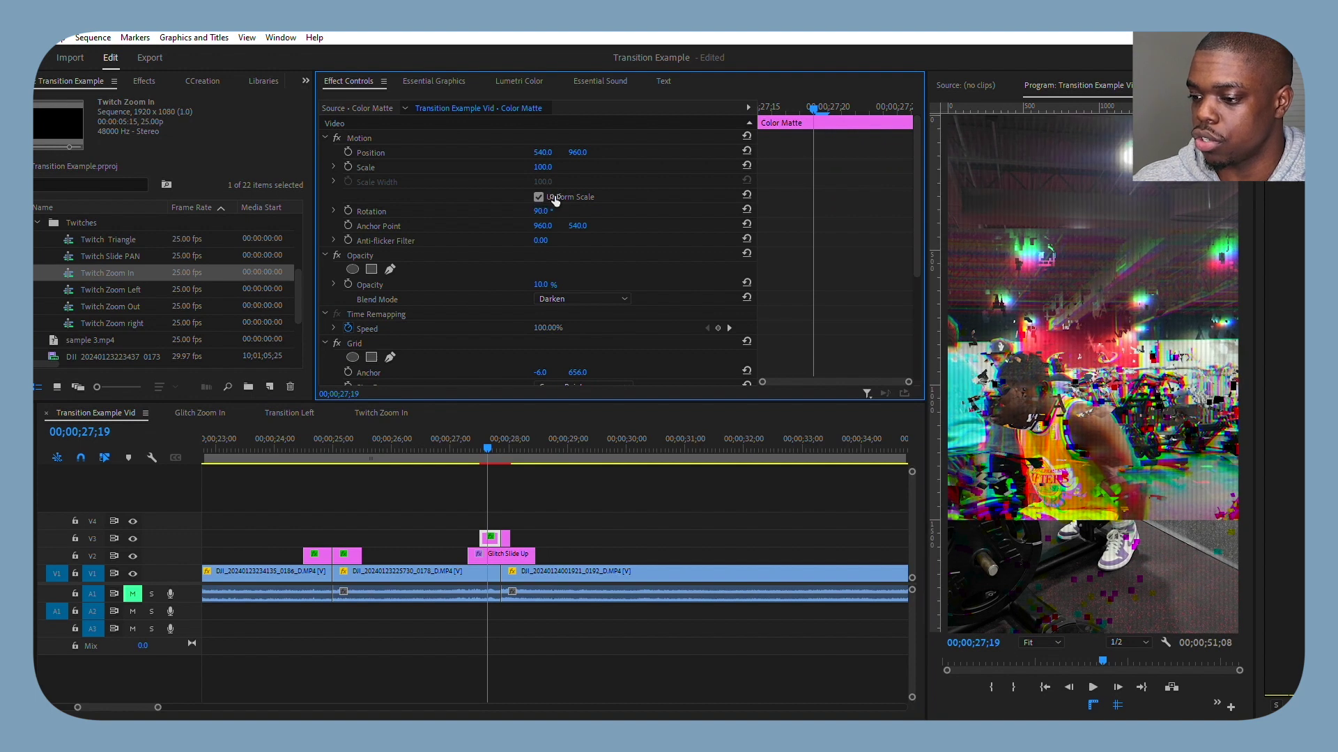
{"action": "key", "text": "ctrl+z"}
{"action": "left_click", "coordinate": [550, 209]}
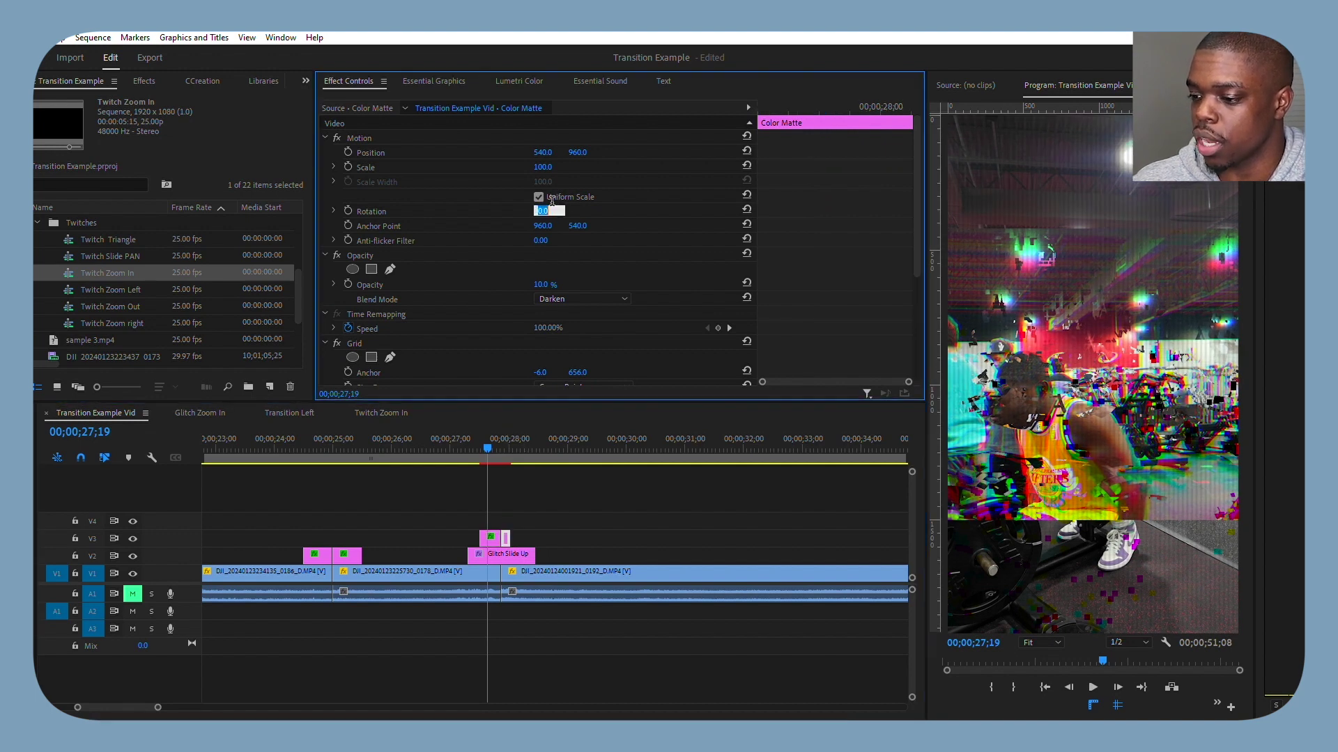
- Inspect the Glitch Slide Up layer's Motion settings with pixel rulers on the program preview
{"action": "left_click", "coordinate": [519, 553]}
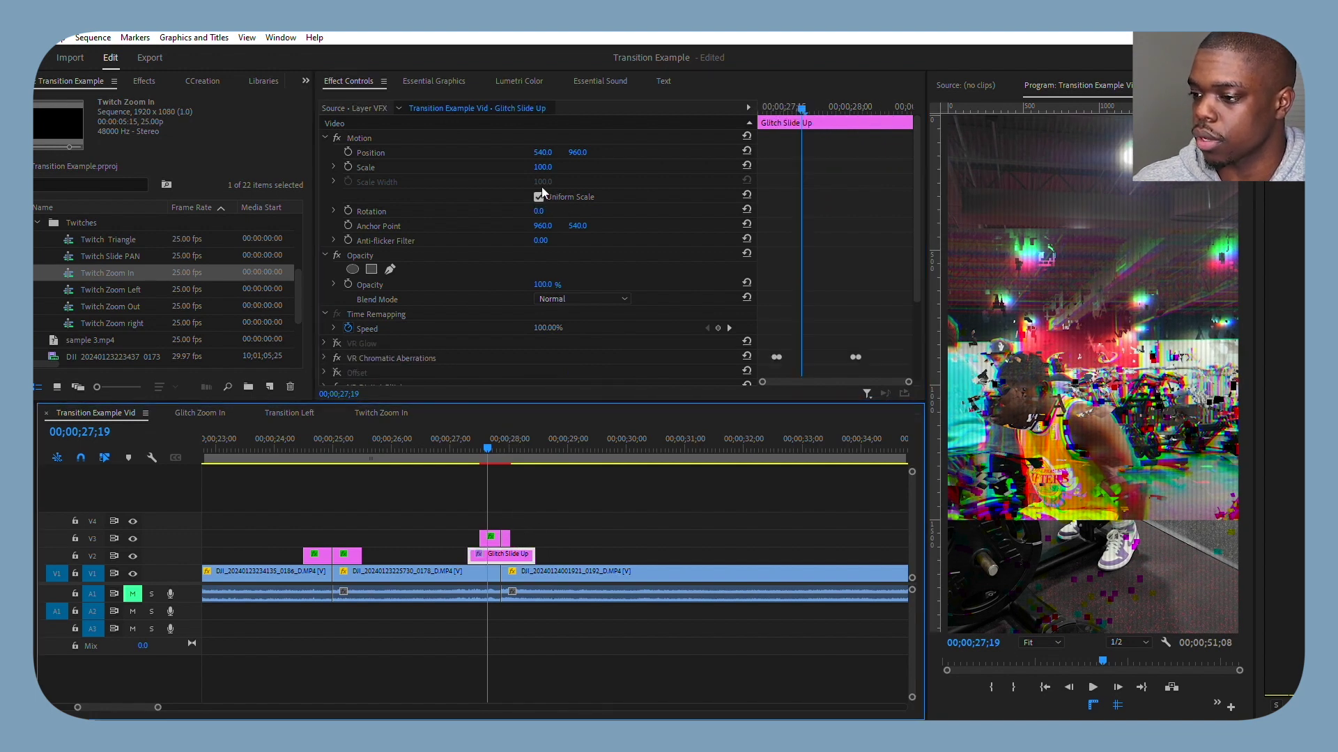
{"action": "left_click", "coordinate": [555, 200]}
{"action": "key", "text": "ctrl+r"}
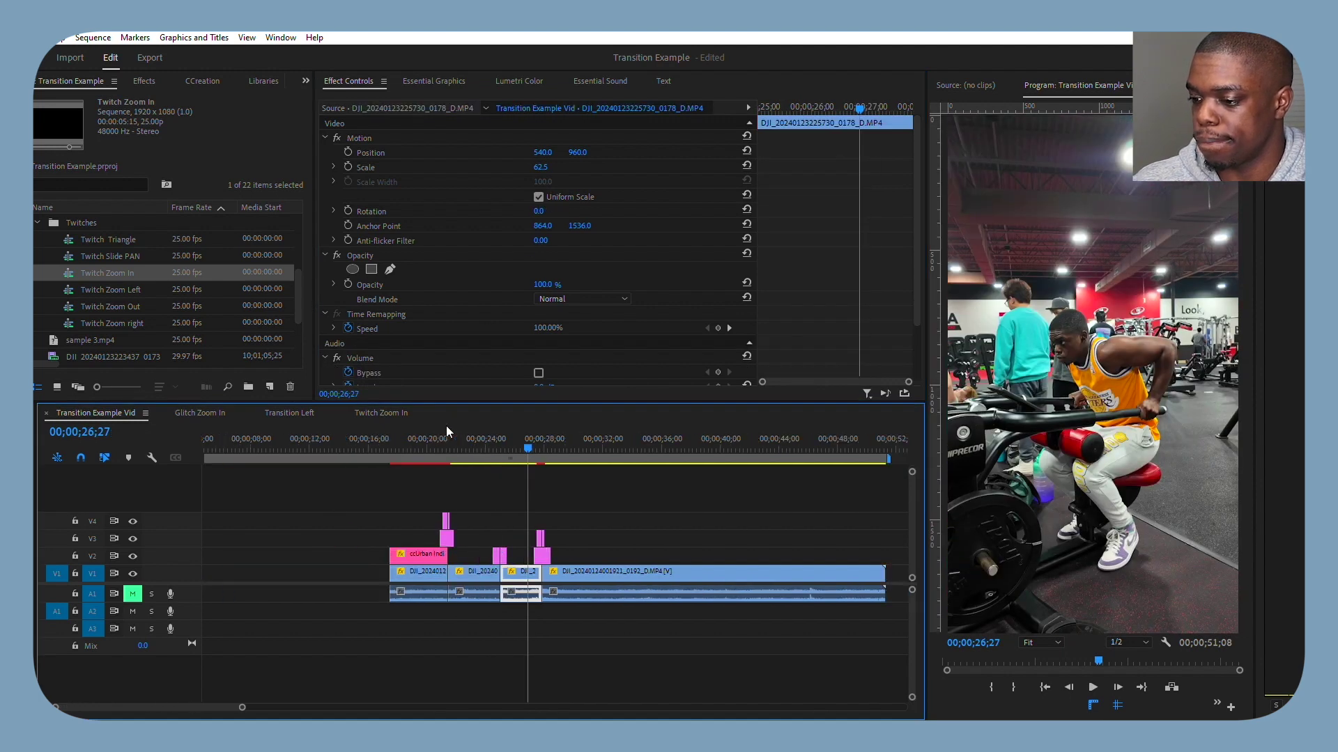
{"action": "left_click", "coordinate": [391, 445]}
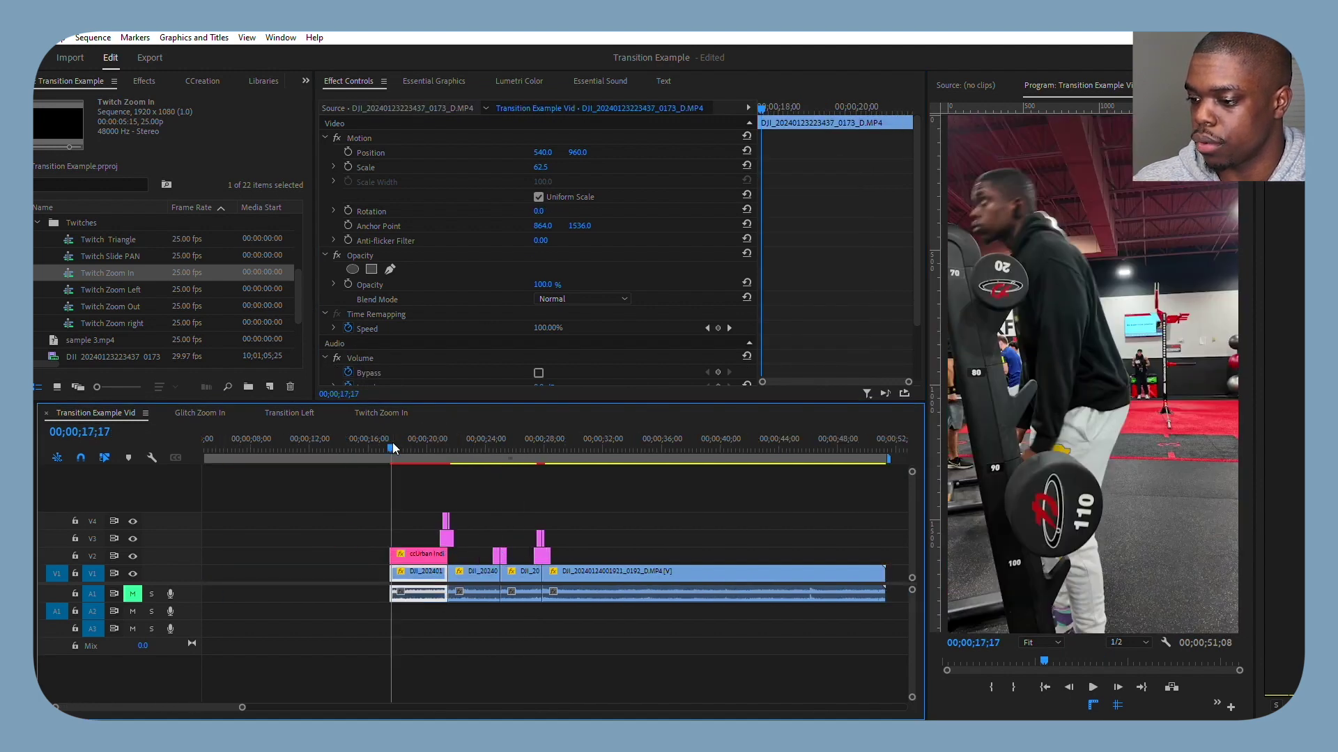
{"action": "left_click", "coordinate": [479, 445]}
{"action": "key", "text": "space"}
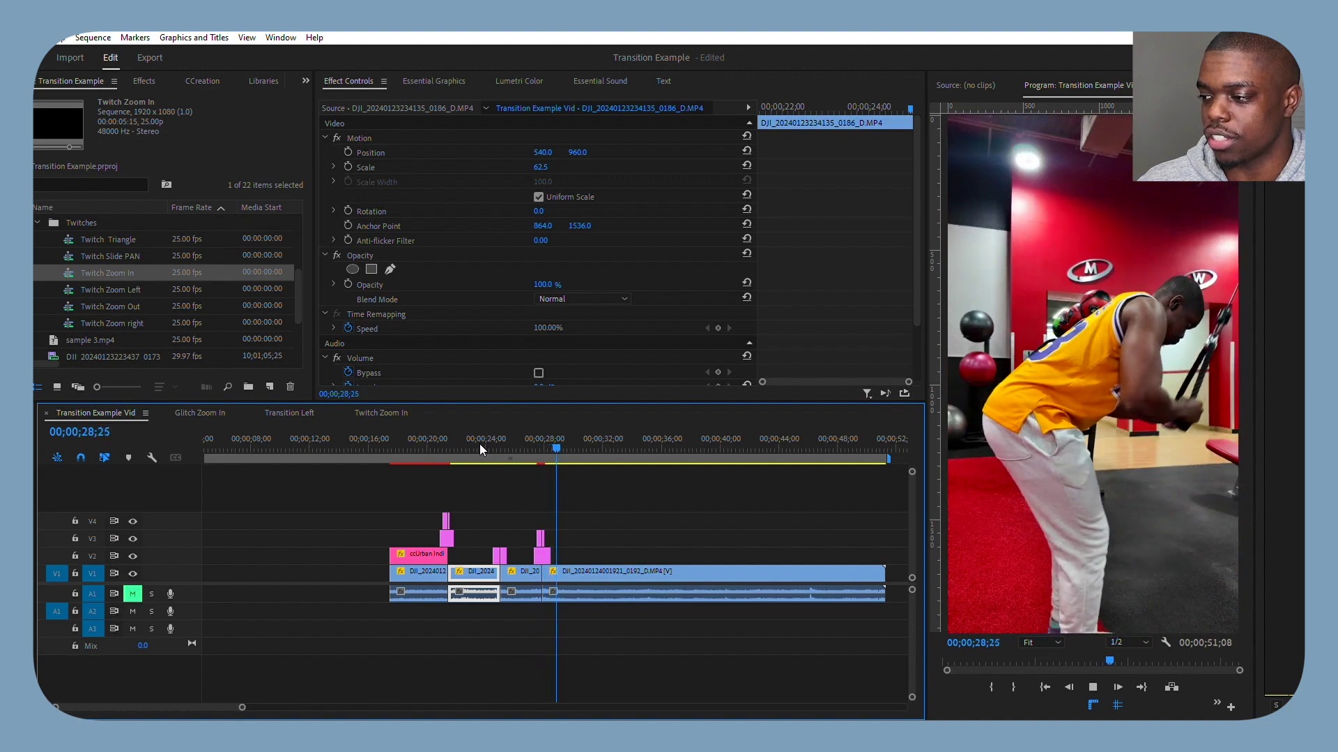
{"action": "left_click", "coordinate": [386, 446]}
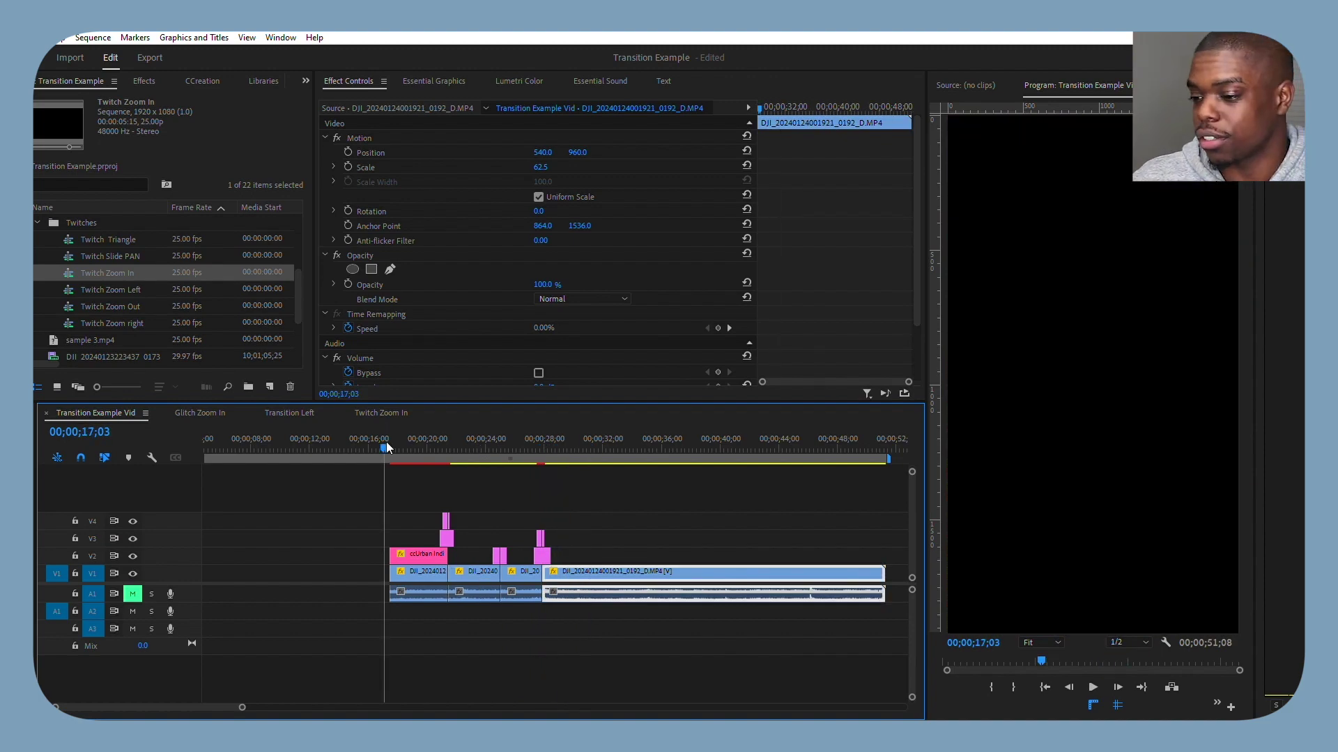
{"action": "key", "text": "space"}
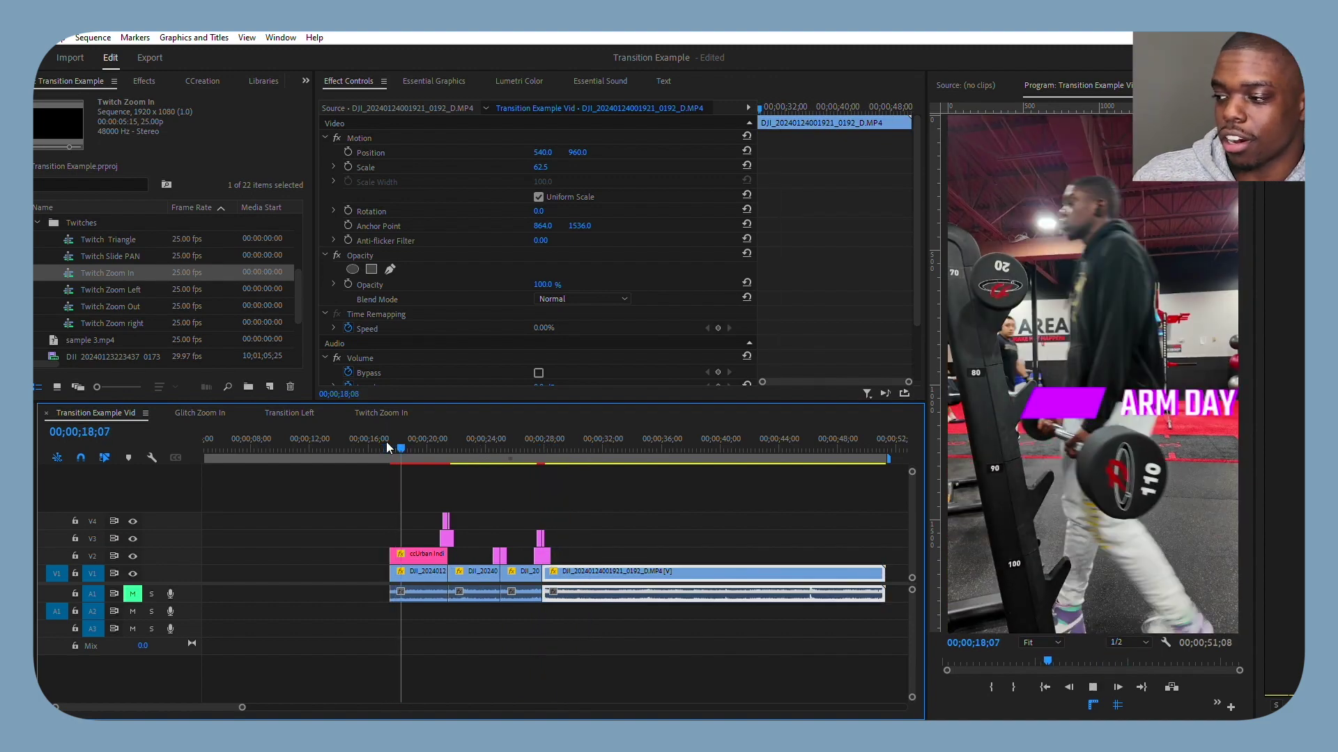